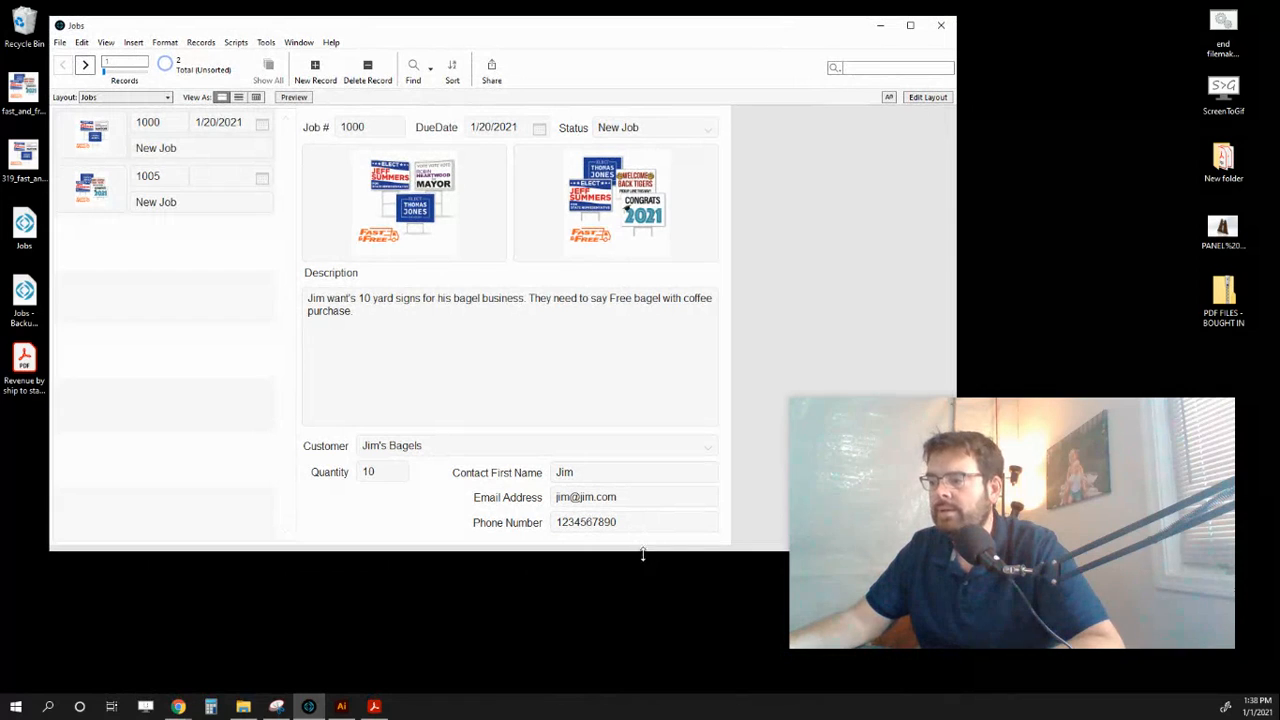
View the Customers layout and return to the Jobs layout
left_click(136, 97)
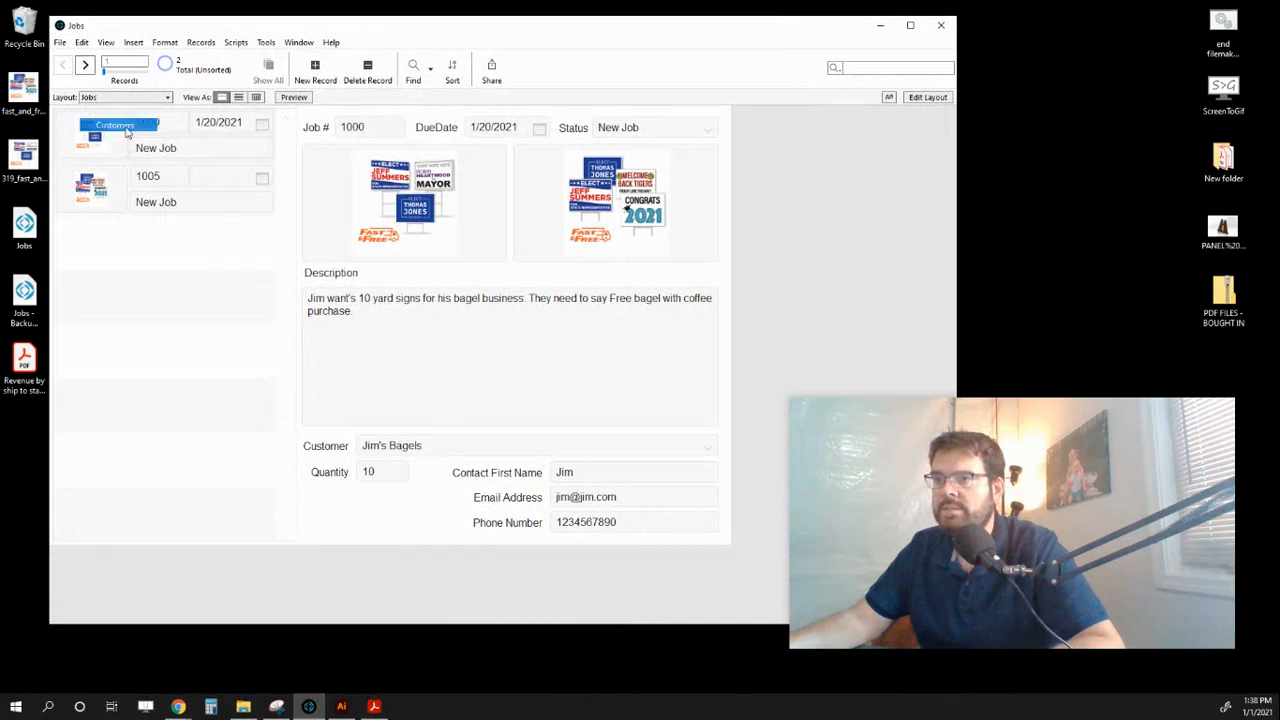
left_click(117, 125)
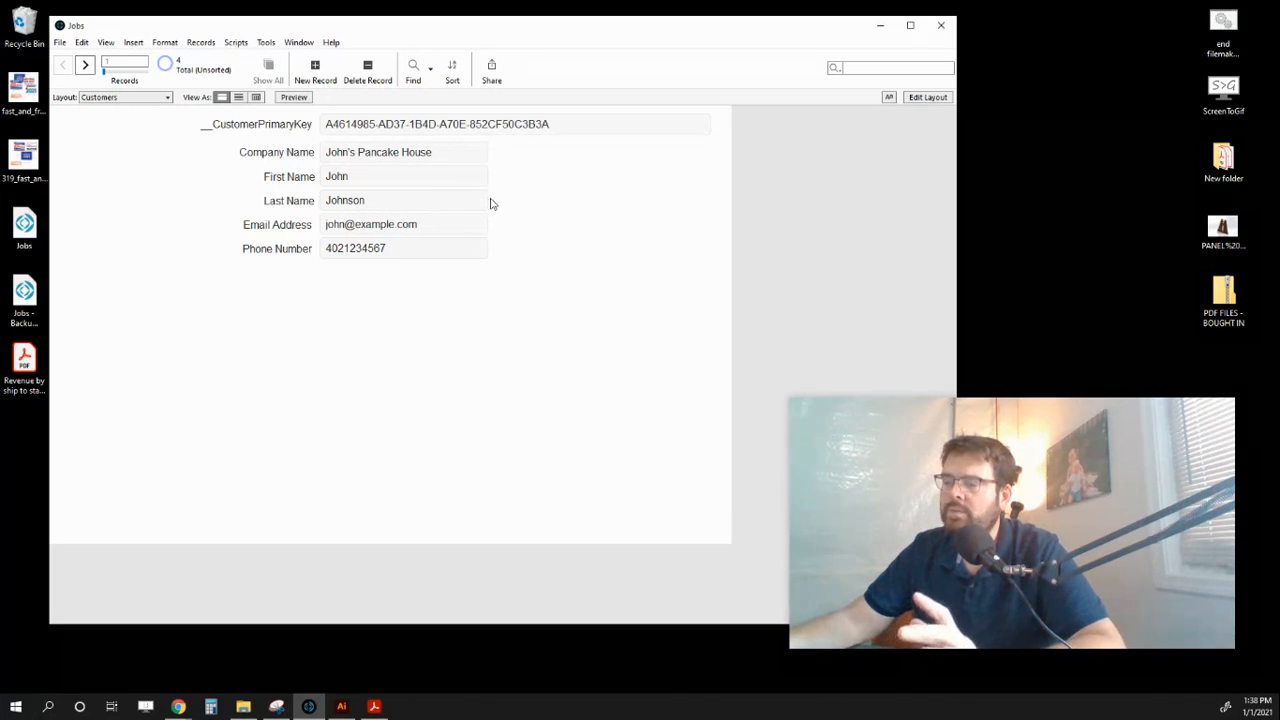
left_click(108, 97)
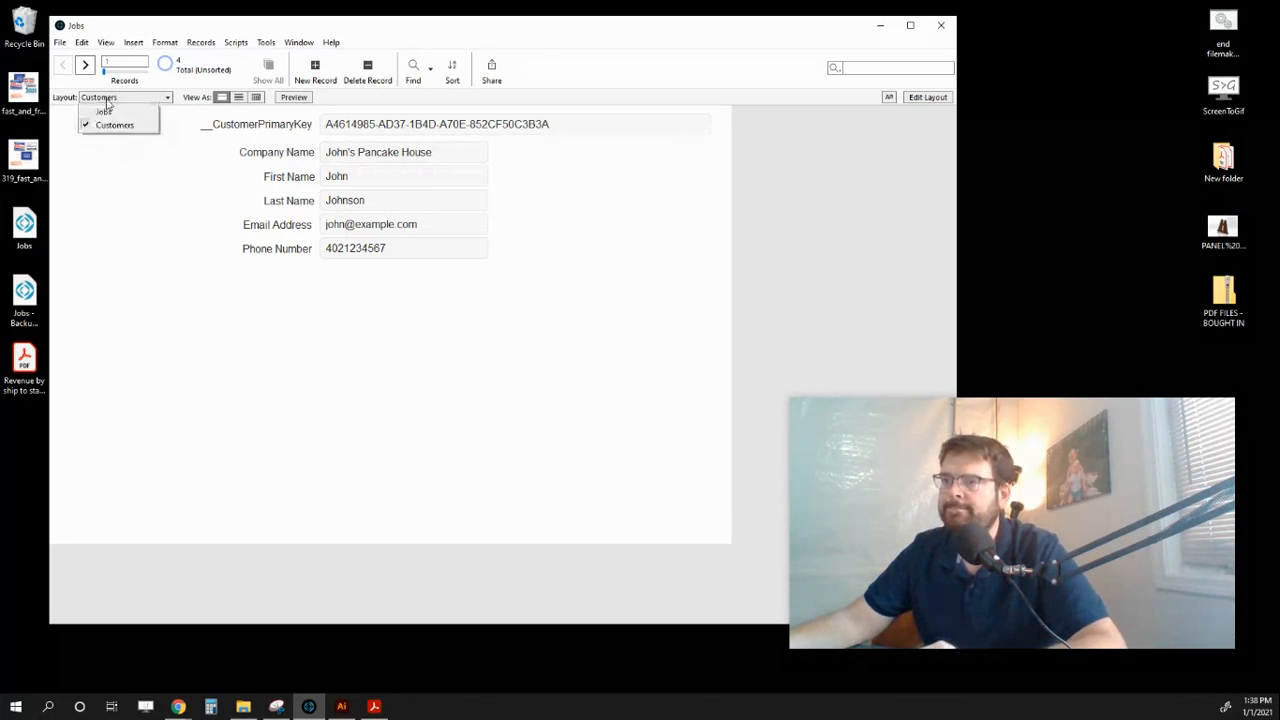
left_click(103, 112)
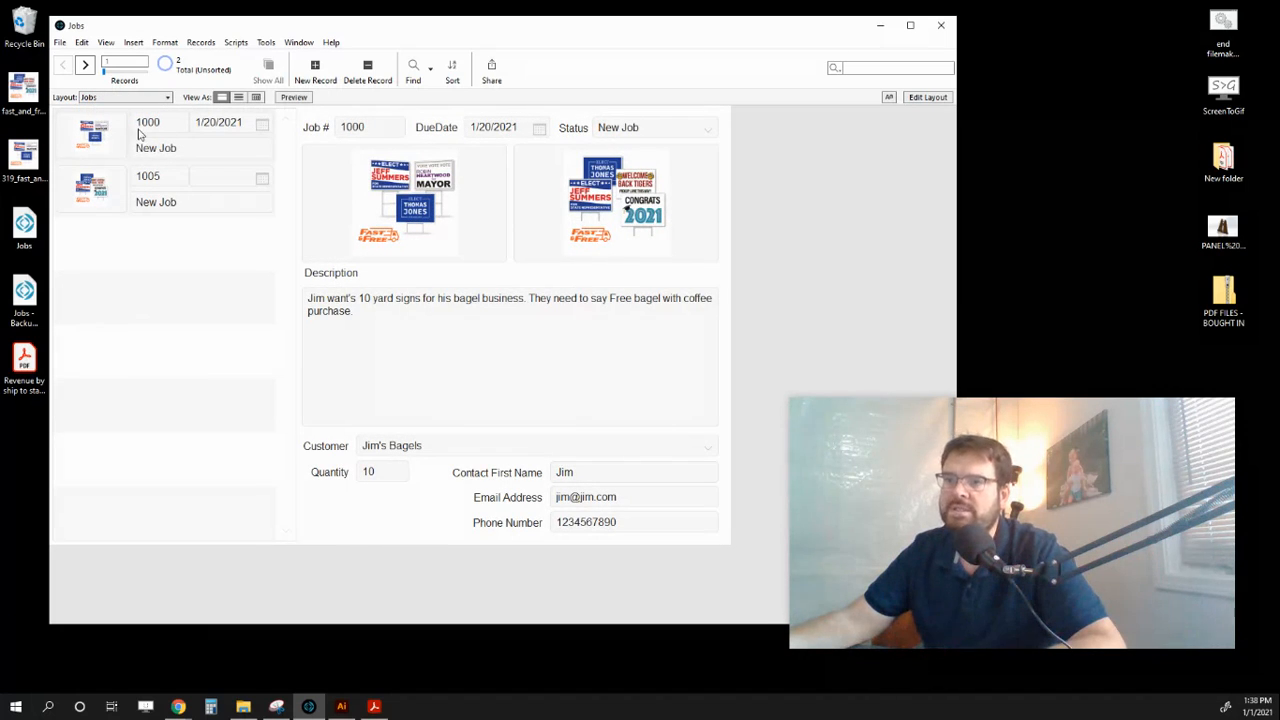
Open the Customers layout for editing and delete the __CustomerPrimaryKey field together with its label
left_click(120, 97)
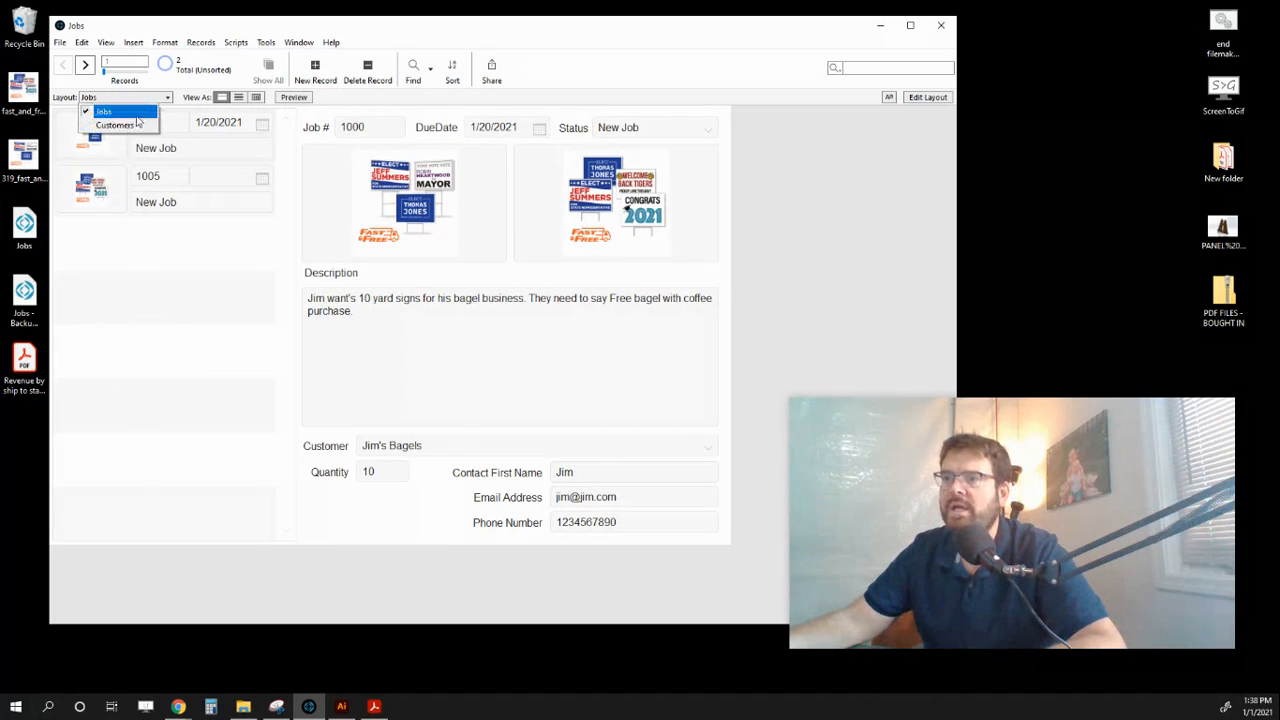
left_click(130, 124)
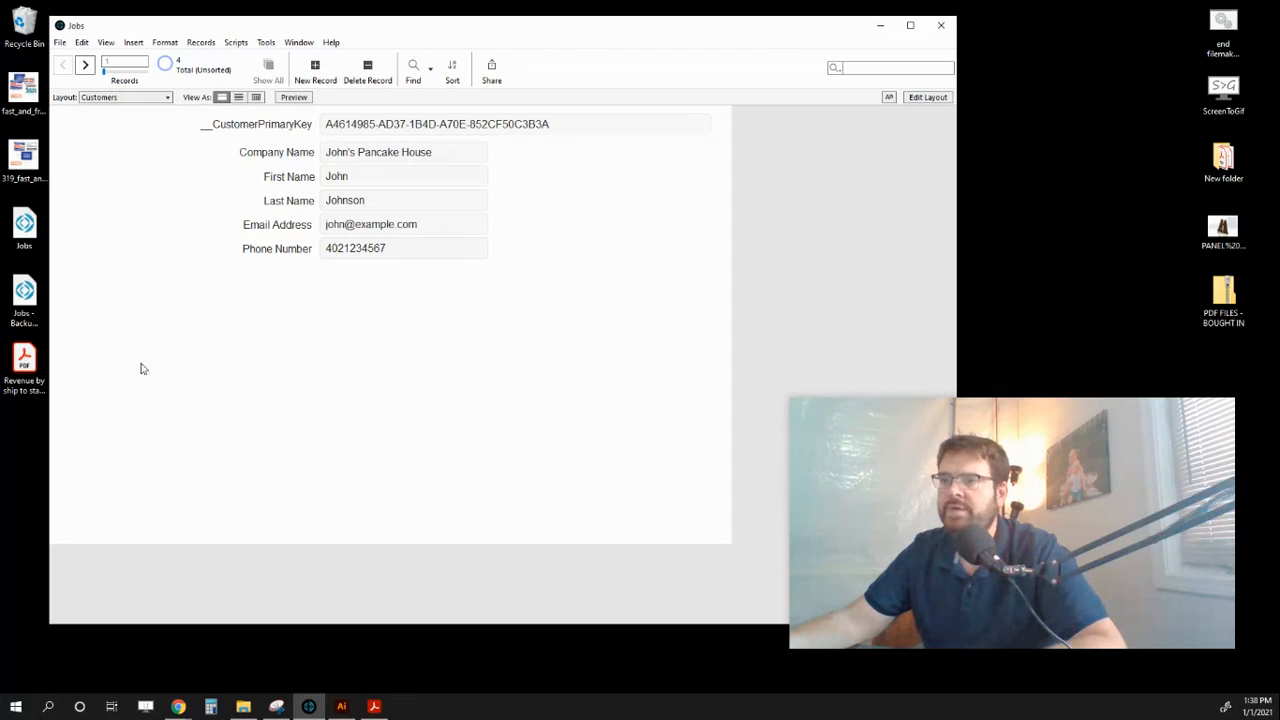
left_click(928, 97)
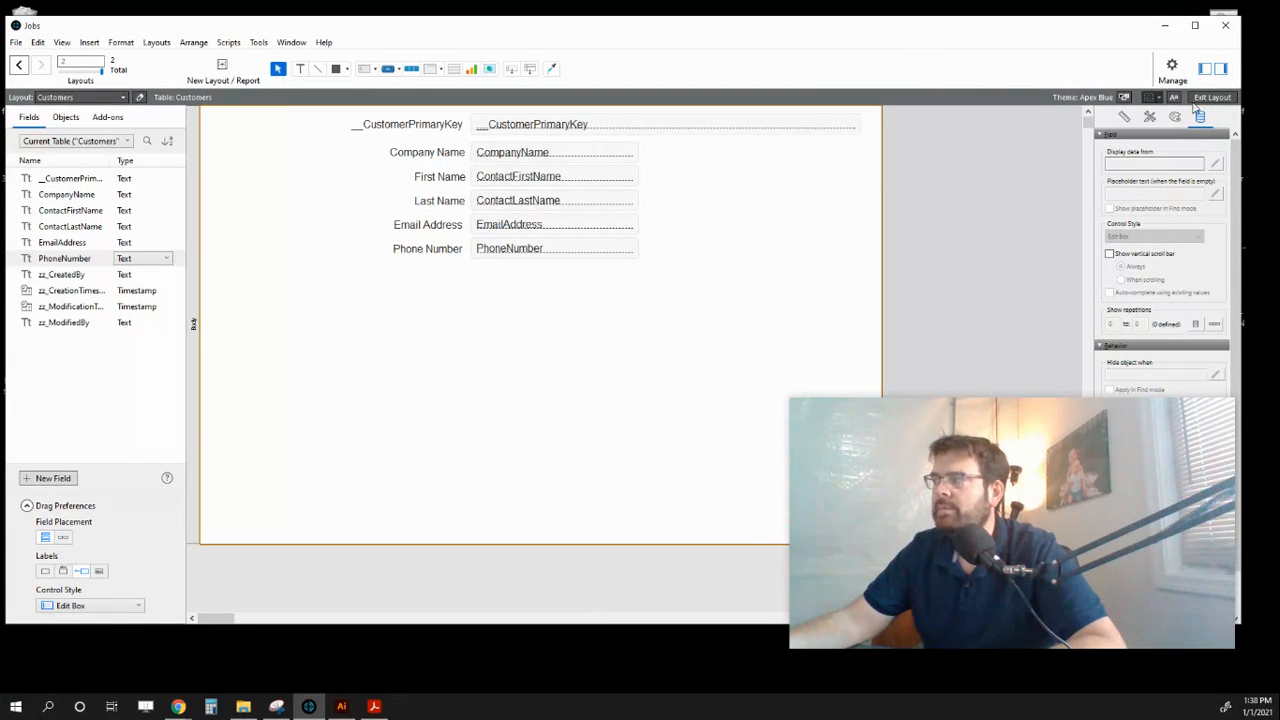
left_click_drag(306, 109, 655, 132)
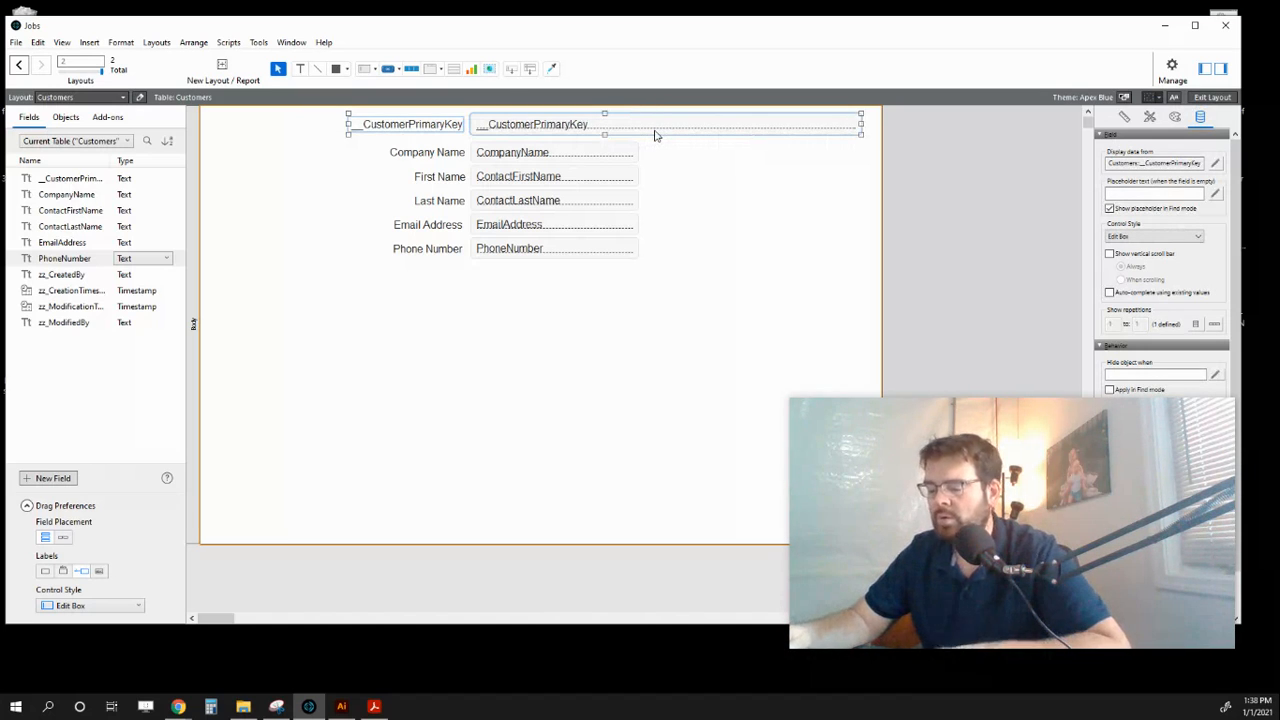
key("Delete")
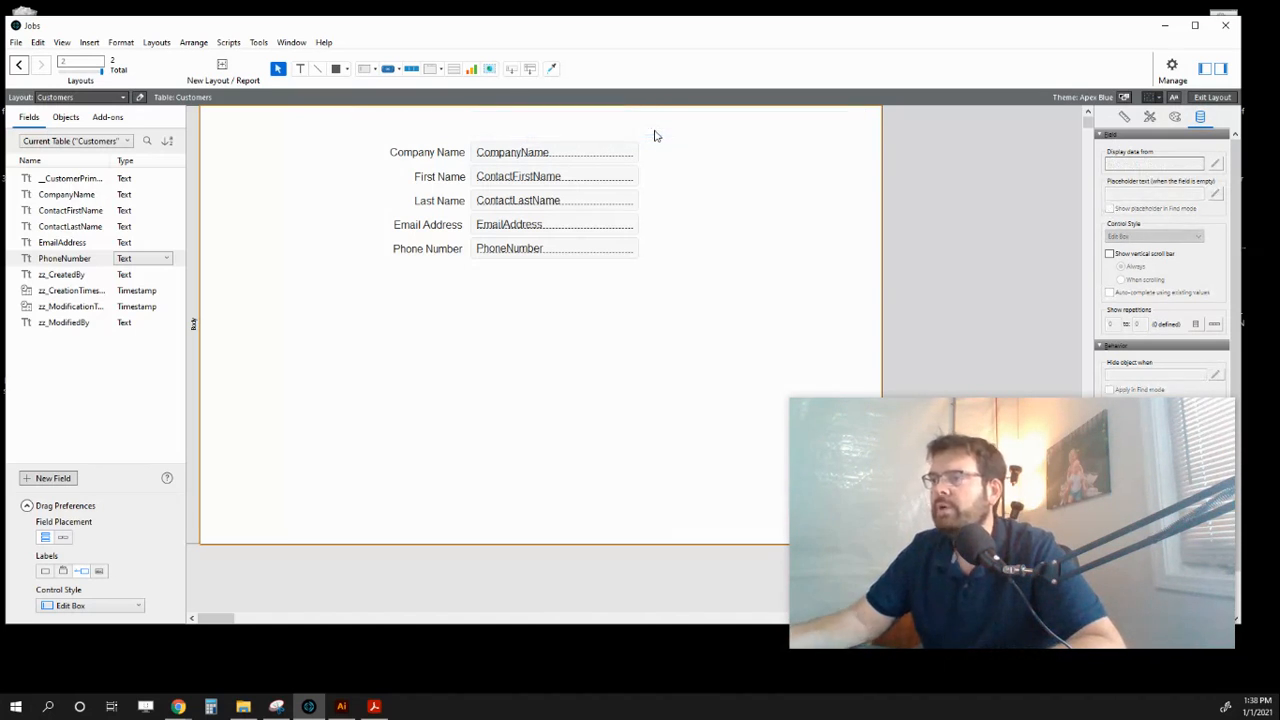
Move the remaining customer fields and their labels up and to the right, leaving free space beside them
left_click_drag(340, 130, 509, 291)
left_click_drag(537, 248, 561, 225)
left_click(700, 215)
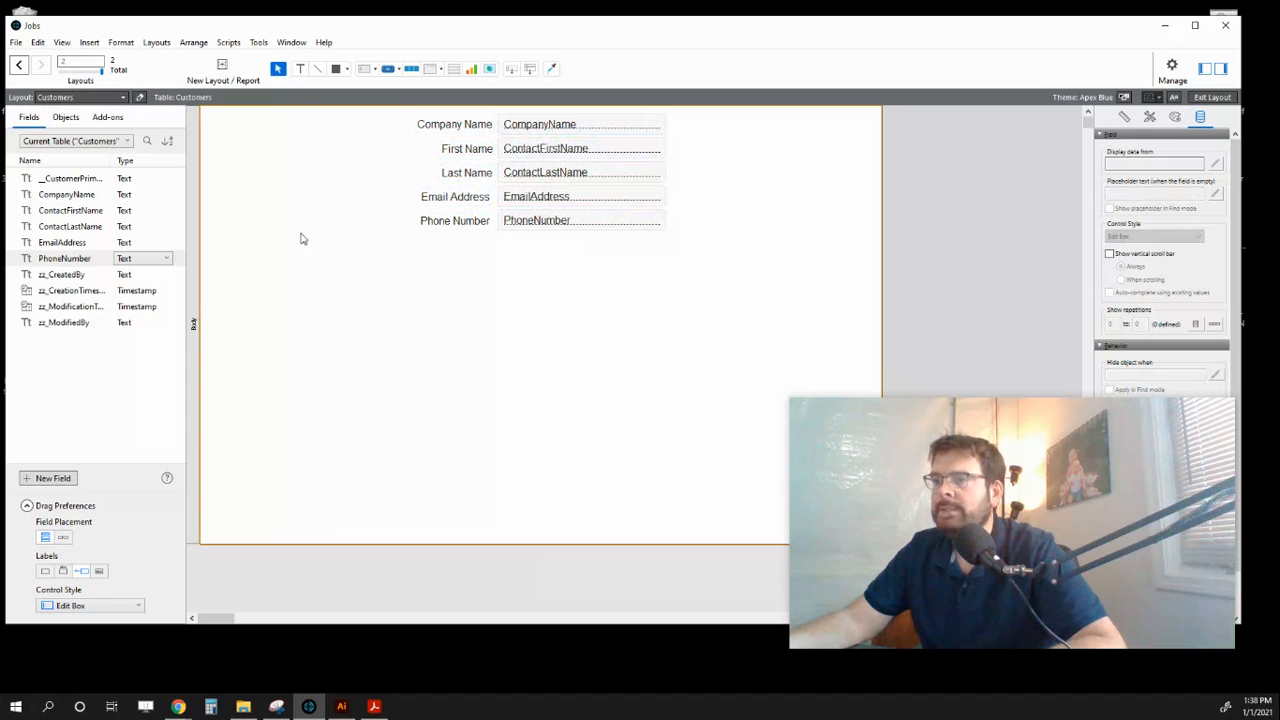
left_click_drag(661, 278, 415, 112)
left_click_drag(527, 132, 539, 135)
left_click(204, 224)
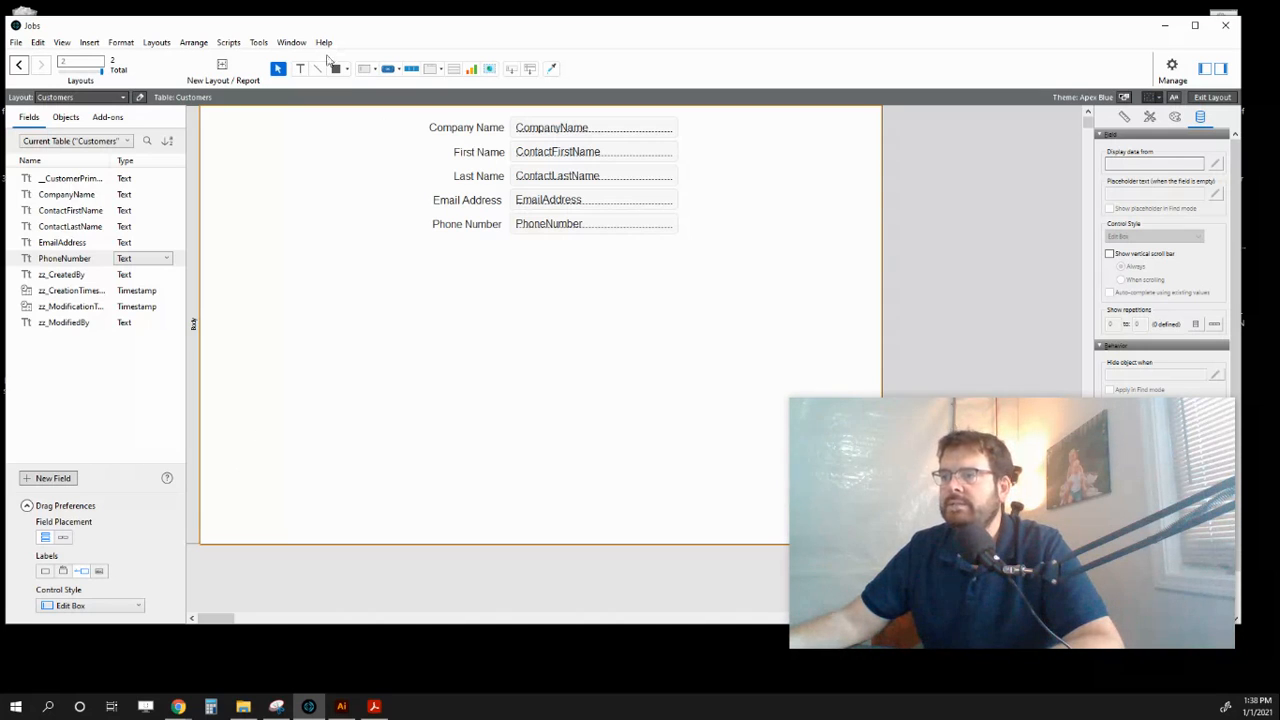
Draw a full-height portal beside the customer fields, showing records from Current Table ("Customers") with 16 rows
left_click(453, 68)
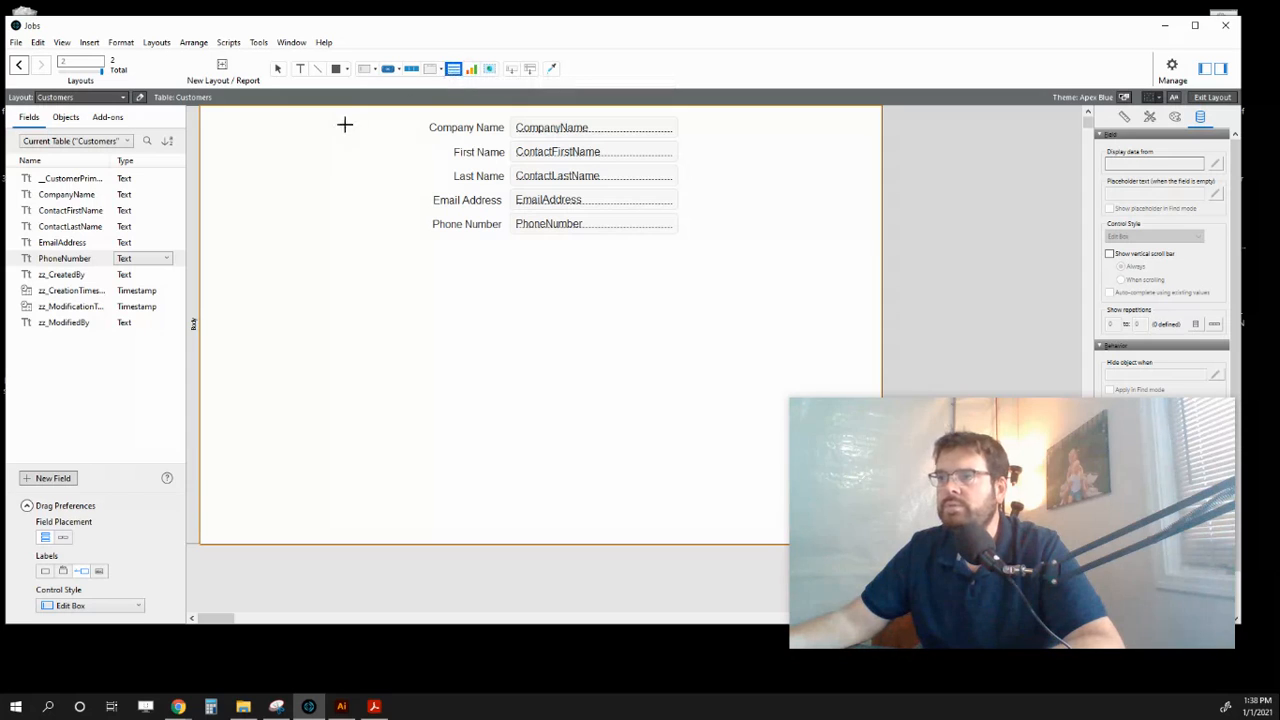
left_click_drag(202, 110, 425, 538)
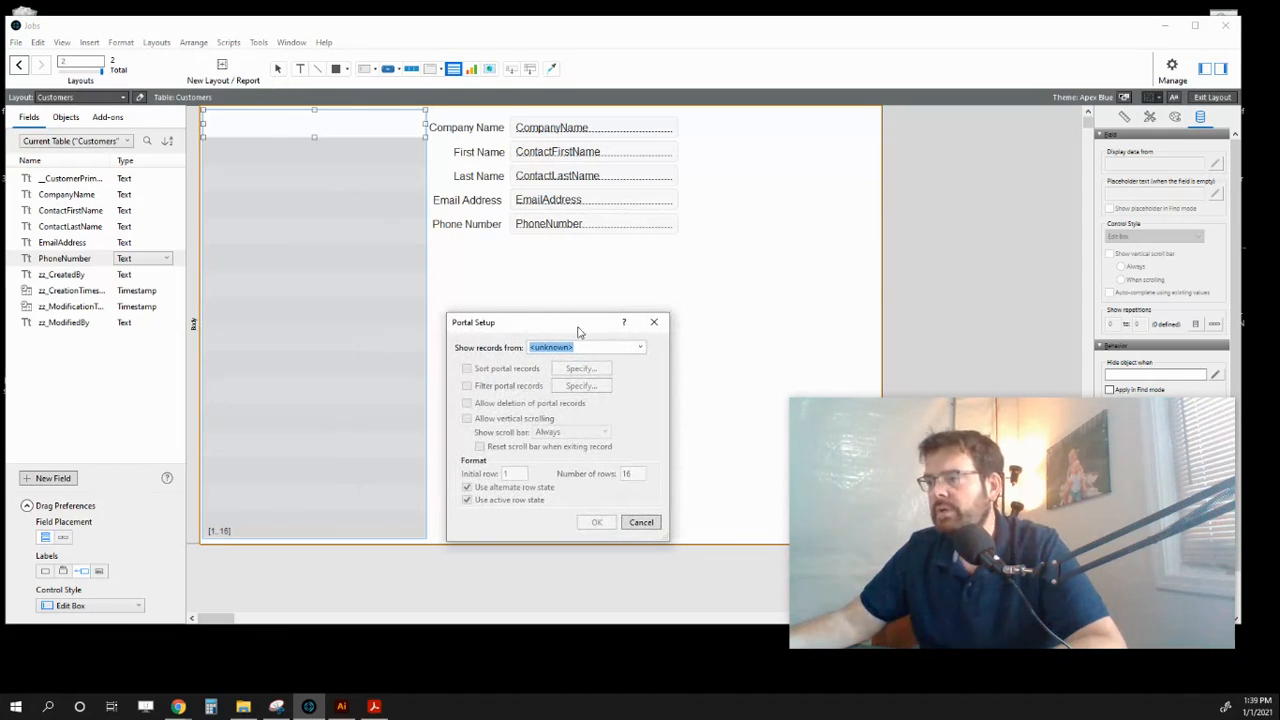
left_click(640, 349)
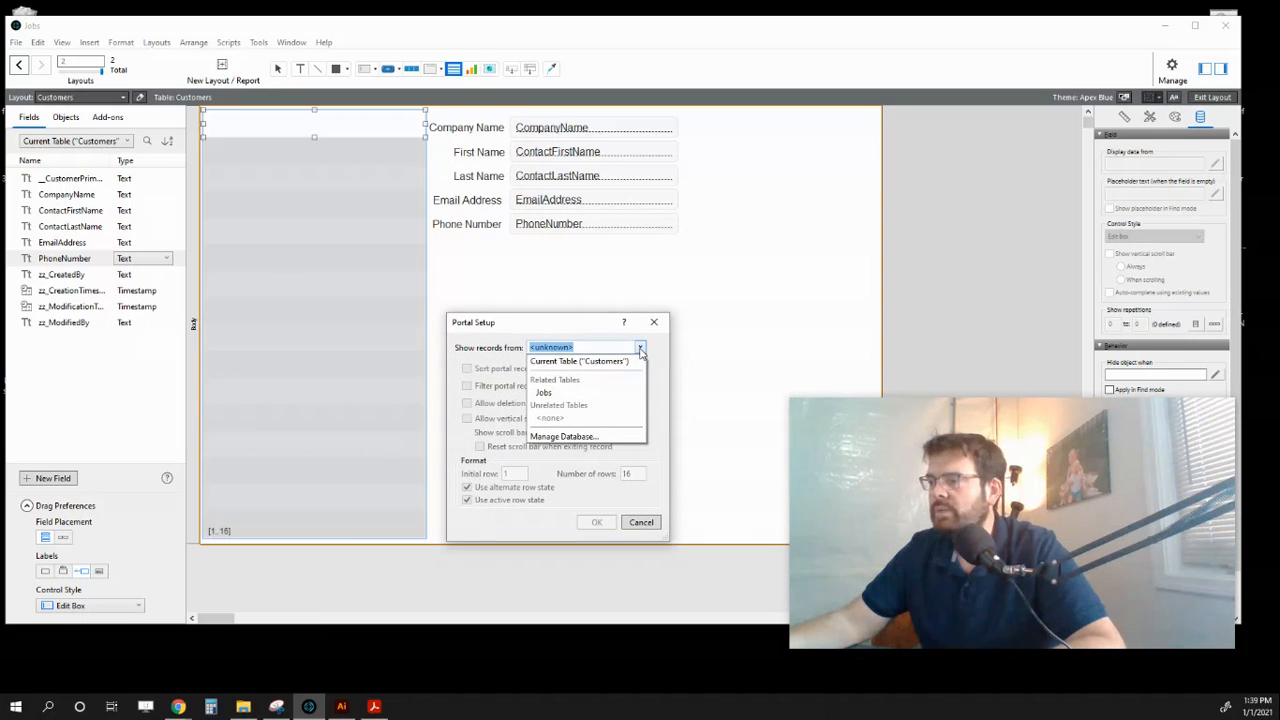
left_click(593, 362)
left_click_drag(574, 330, 584, 263)
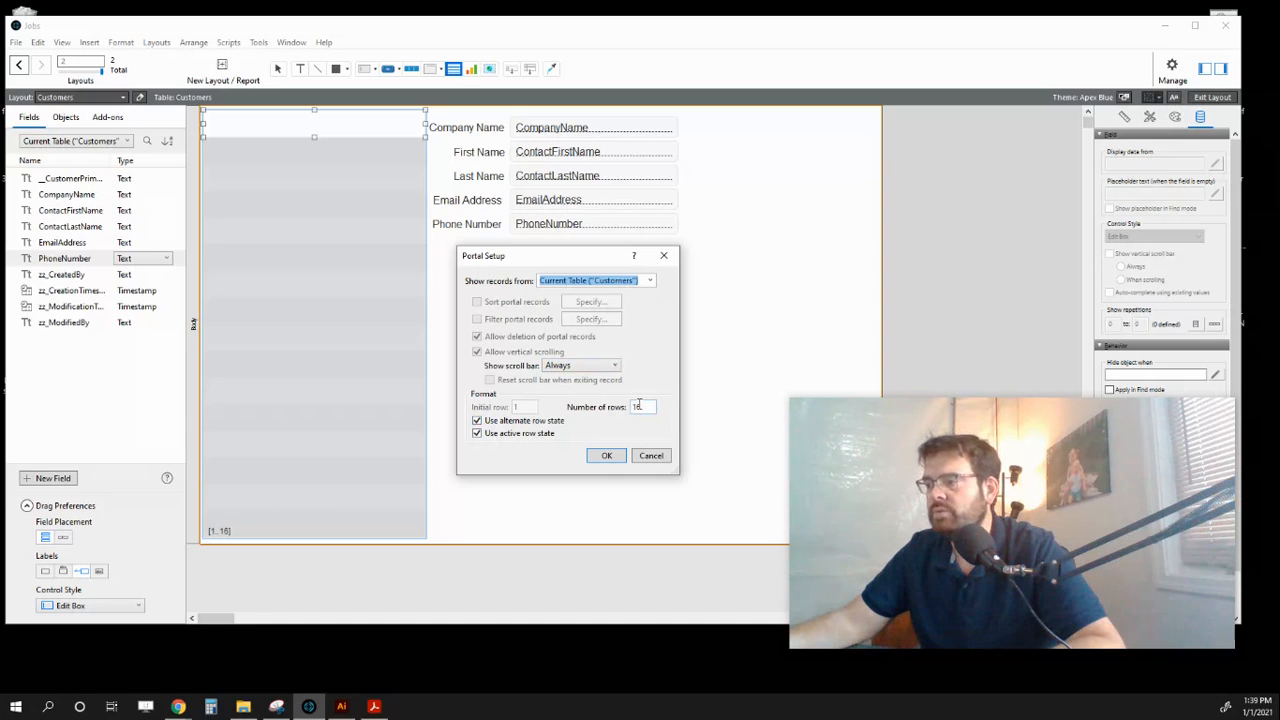
left_click(608, 457)
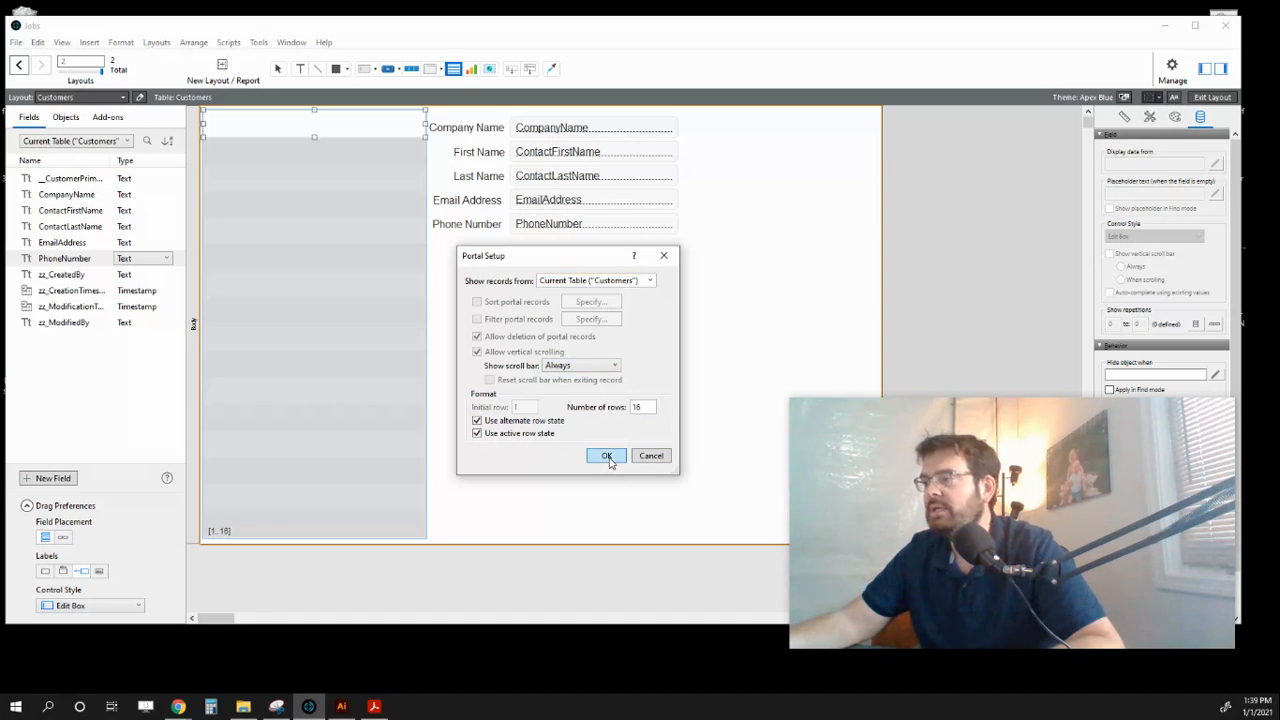
Include the CompanyName, ContactFirstName and ContactLastName fields in the new portal
scroll(580, 312, "down", 1)
scroll(570, 314, "up", 1)
left_click(567, 314)
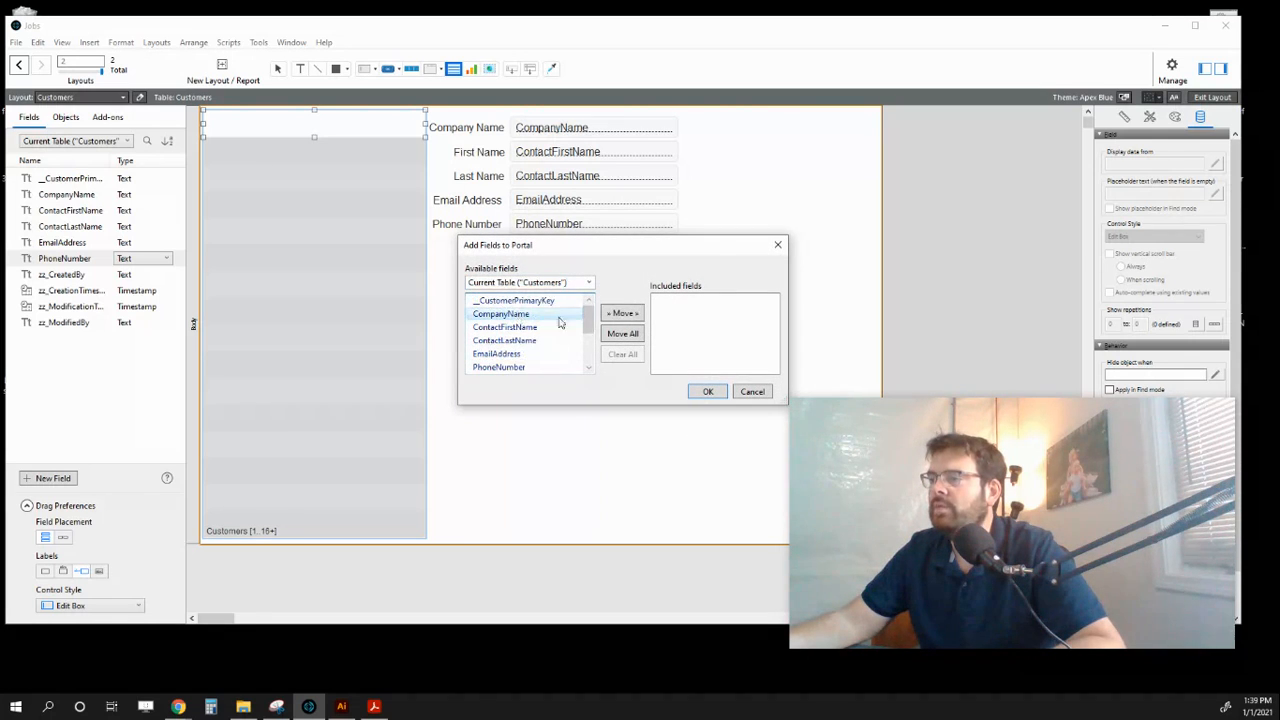
left_click(622, 314)
scroll(588, 343, "down", 1)
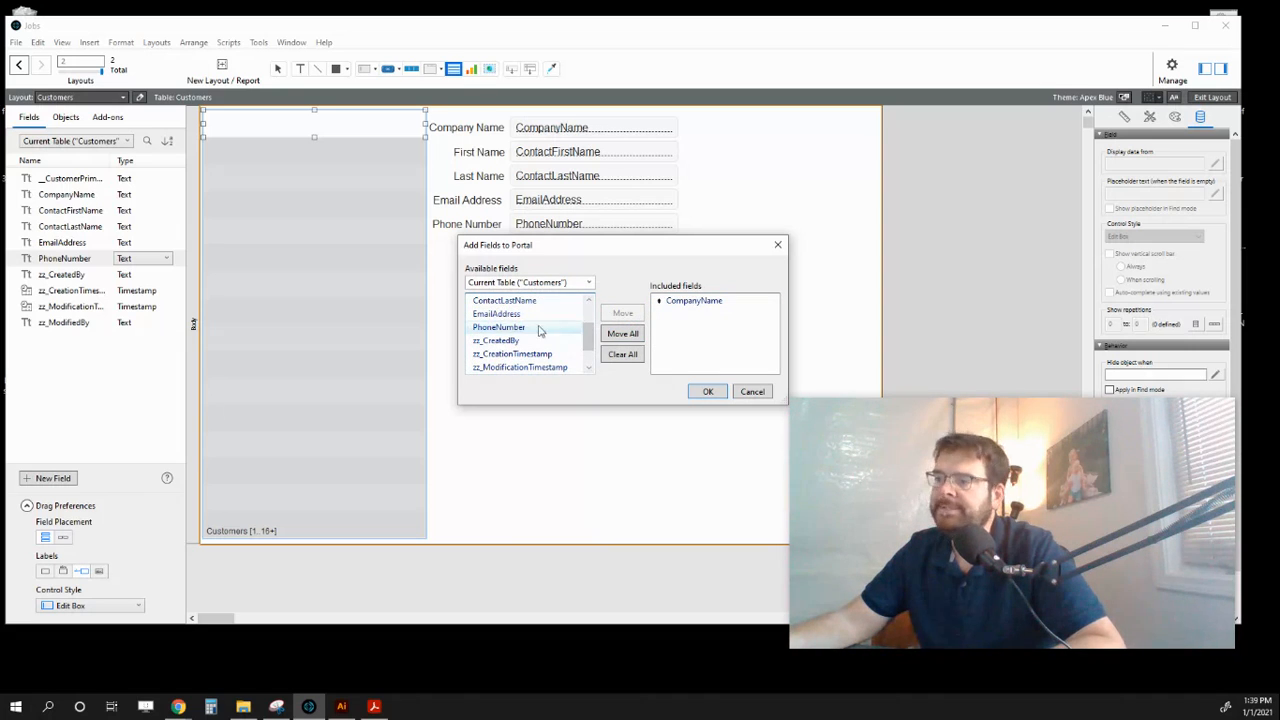
left_click(505, 315)
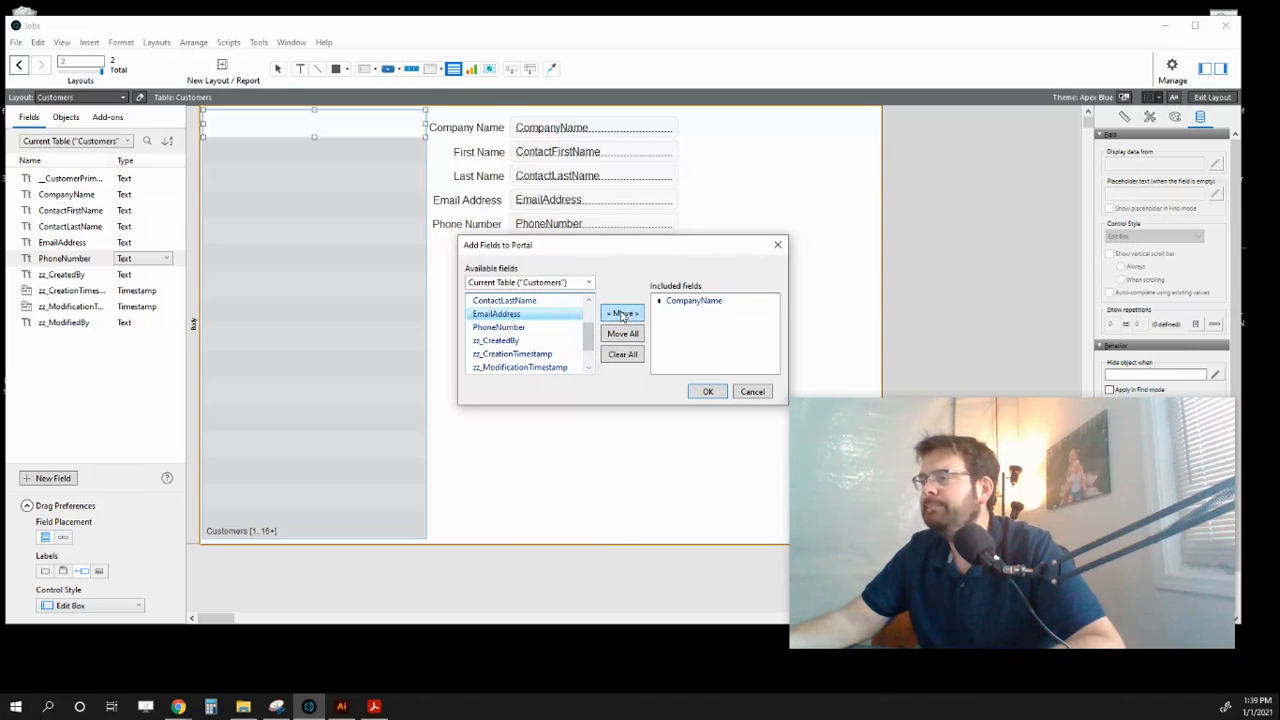
left_click(566, 327)
scroll(570, 333, "up", 1)
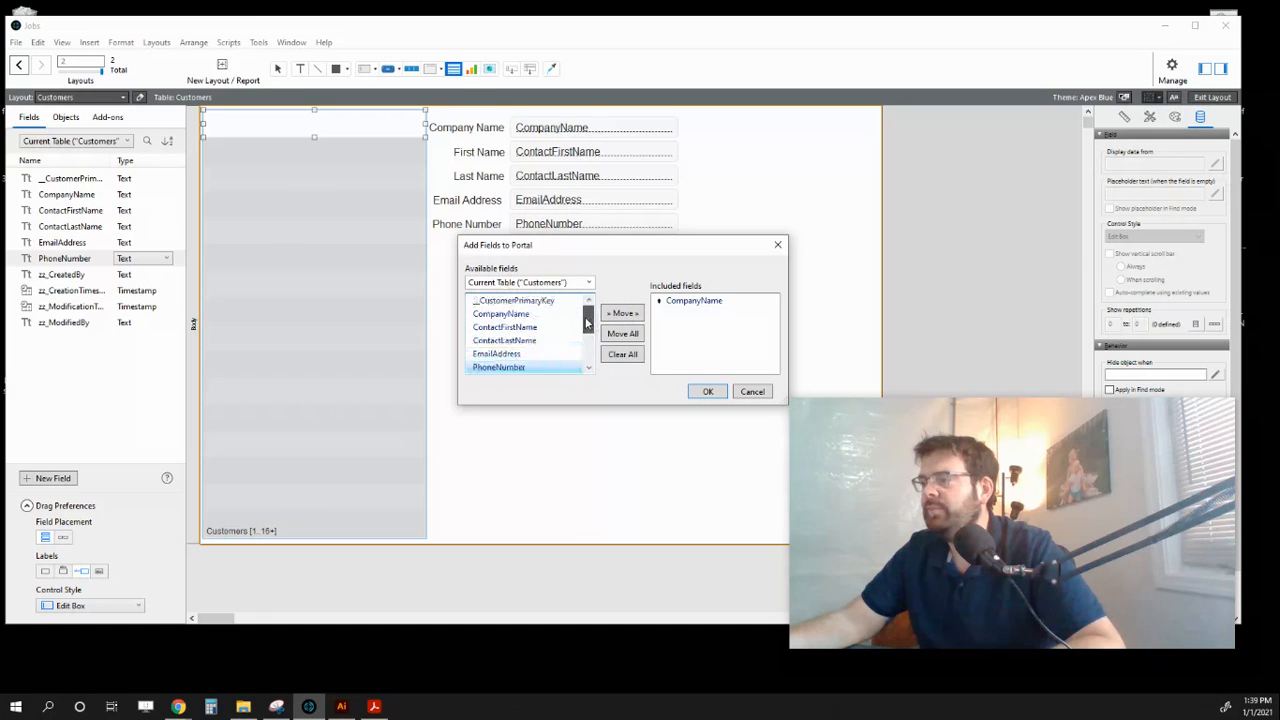
left_click(530, 327)
left_click(622, 313)
left_click(550, 341)
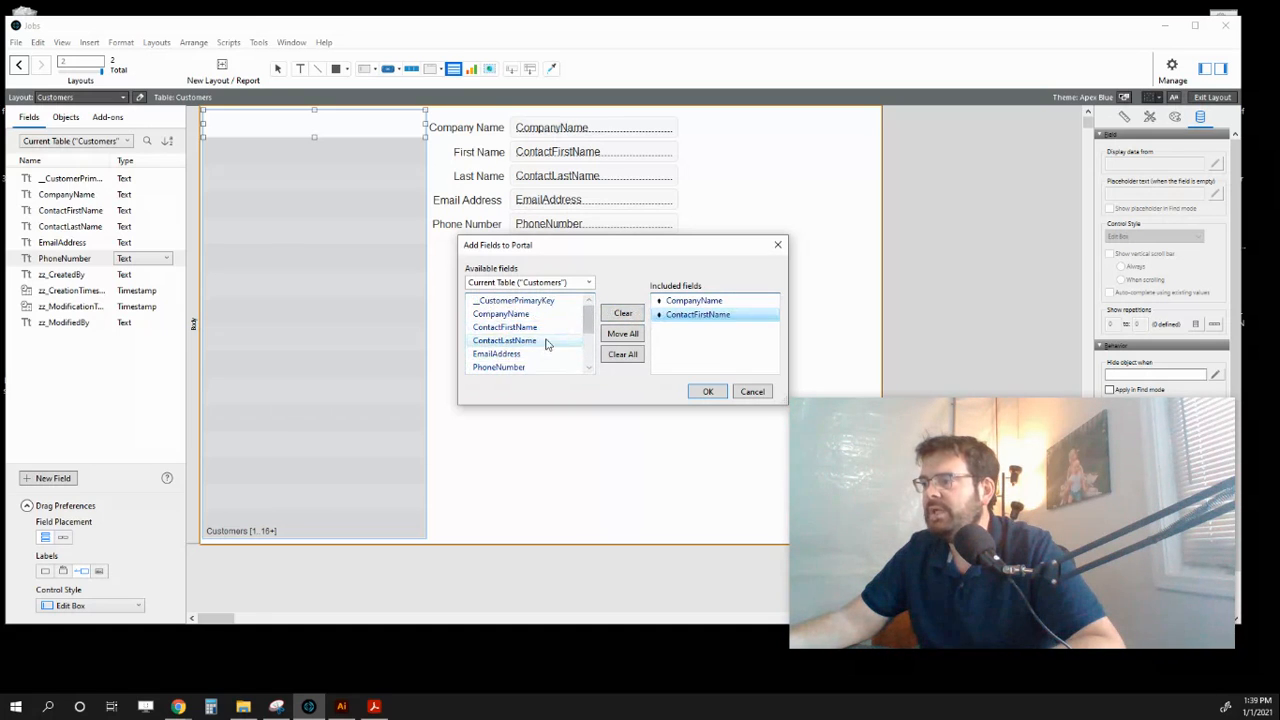
left_click(620, 314)
left_click(708, 391)
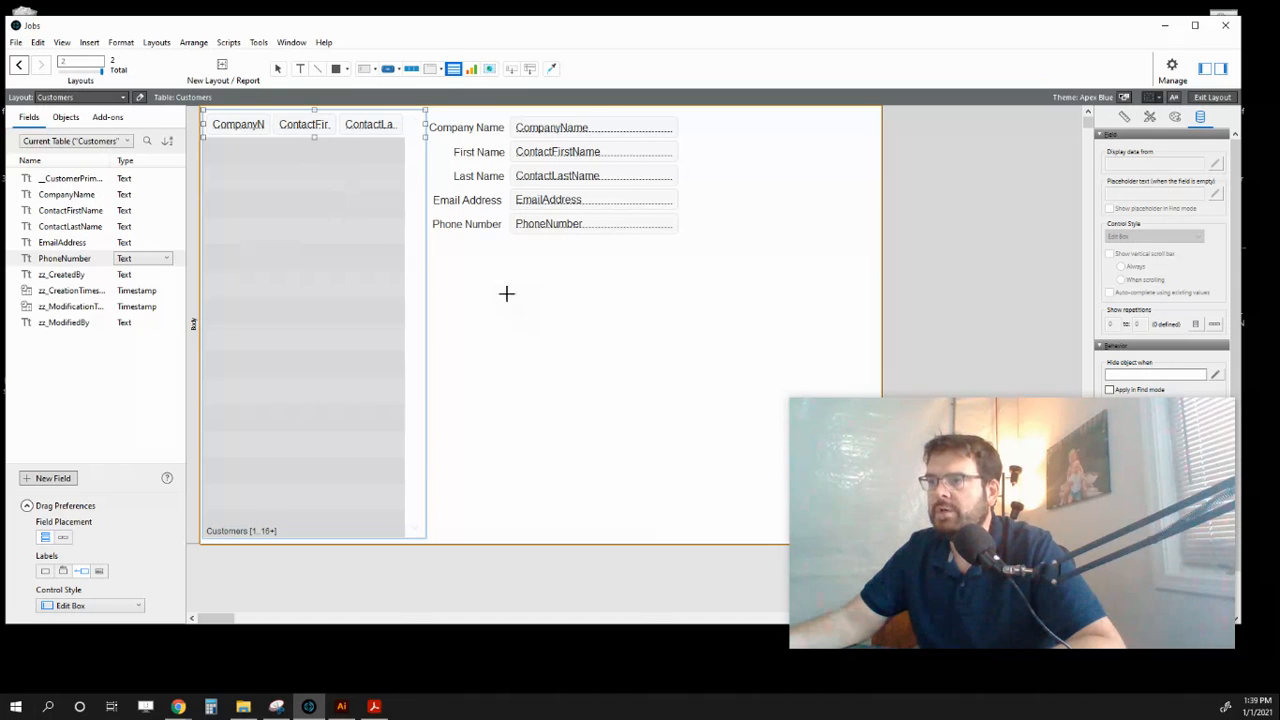
Set the Customers portal's number of rows to 8
double_click(297, 191)
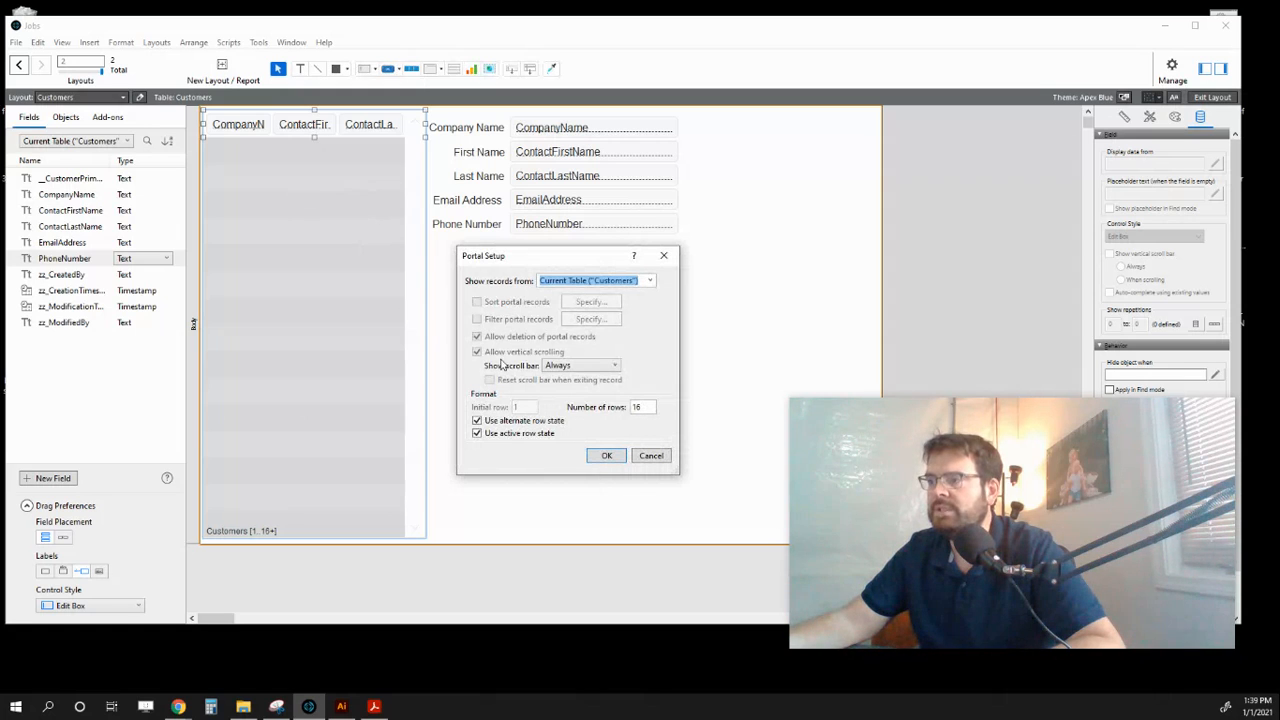
double_click(650, 407)
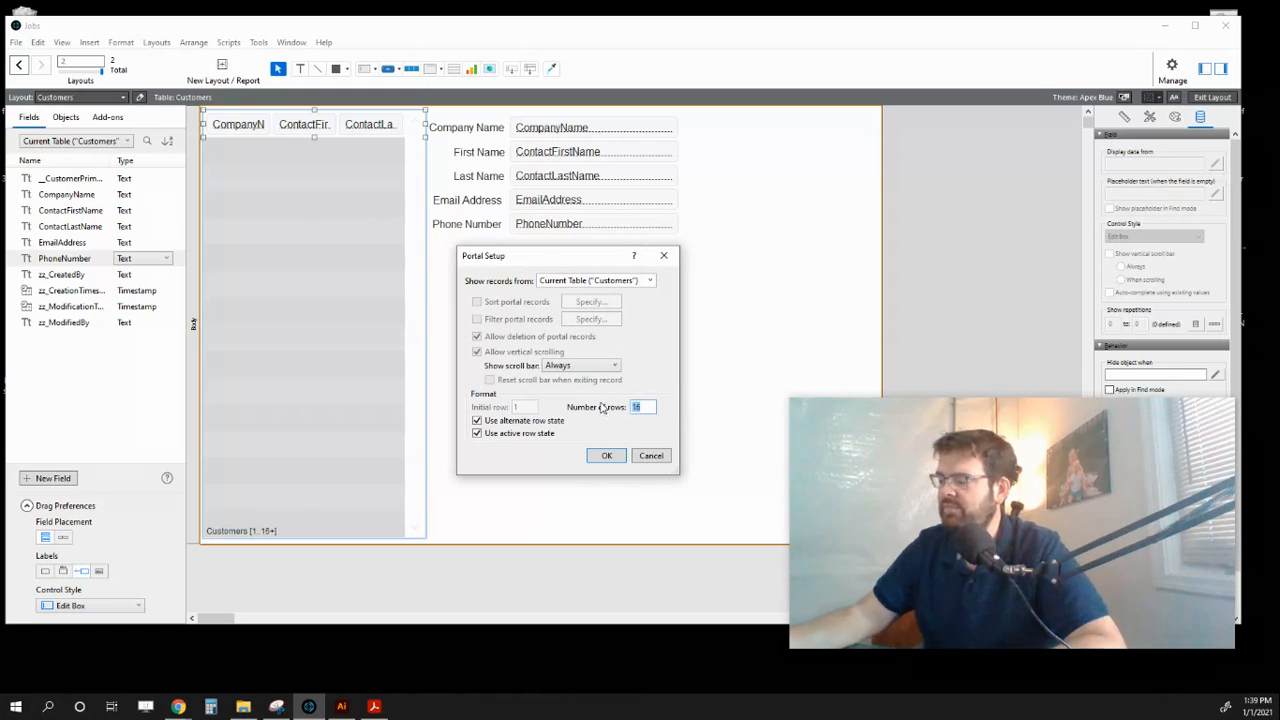
type("8")
left_click(607, 455)
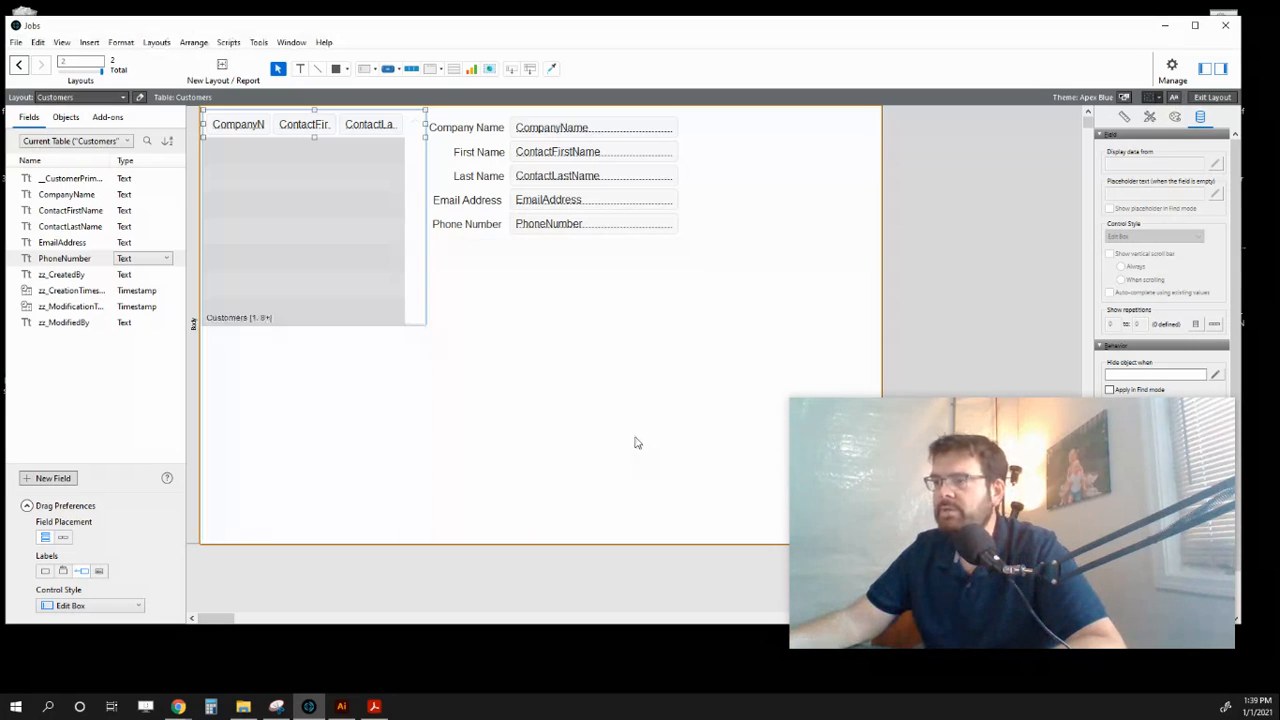
Make the portal rows taller and arrange both contact name fields beneath a CompanyName field widened across the row
left_click_drag(313, 138, 228, 152)
left_click(295, 126)
left_click_drag(369, 125, 402, 129)
left_click(249, 129)
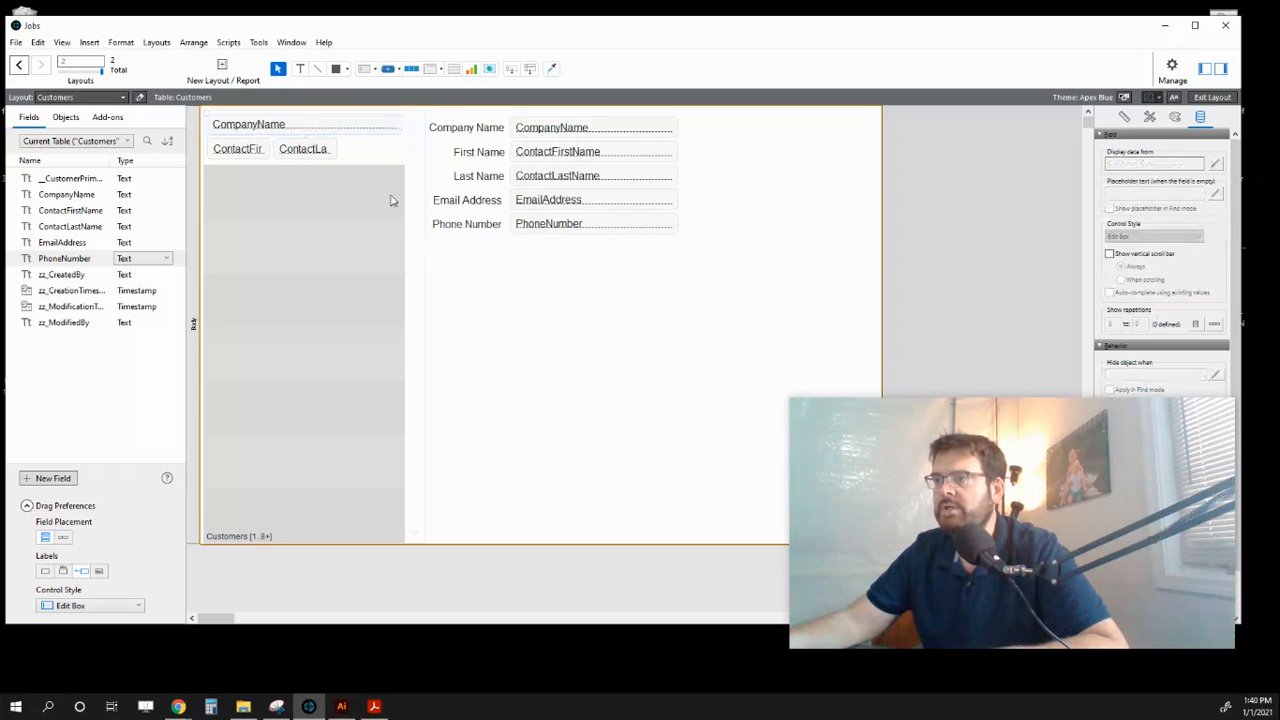
left_click_drag(983, 452, 820, 386)
left_click_drag(624, 329, 836, 448)
left_click_drag(972, 519, 858, 491)
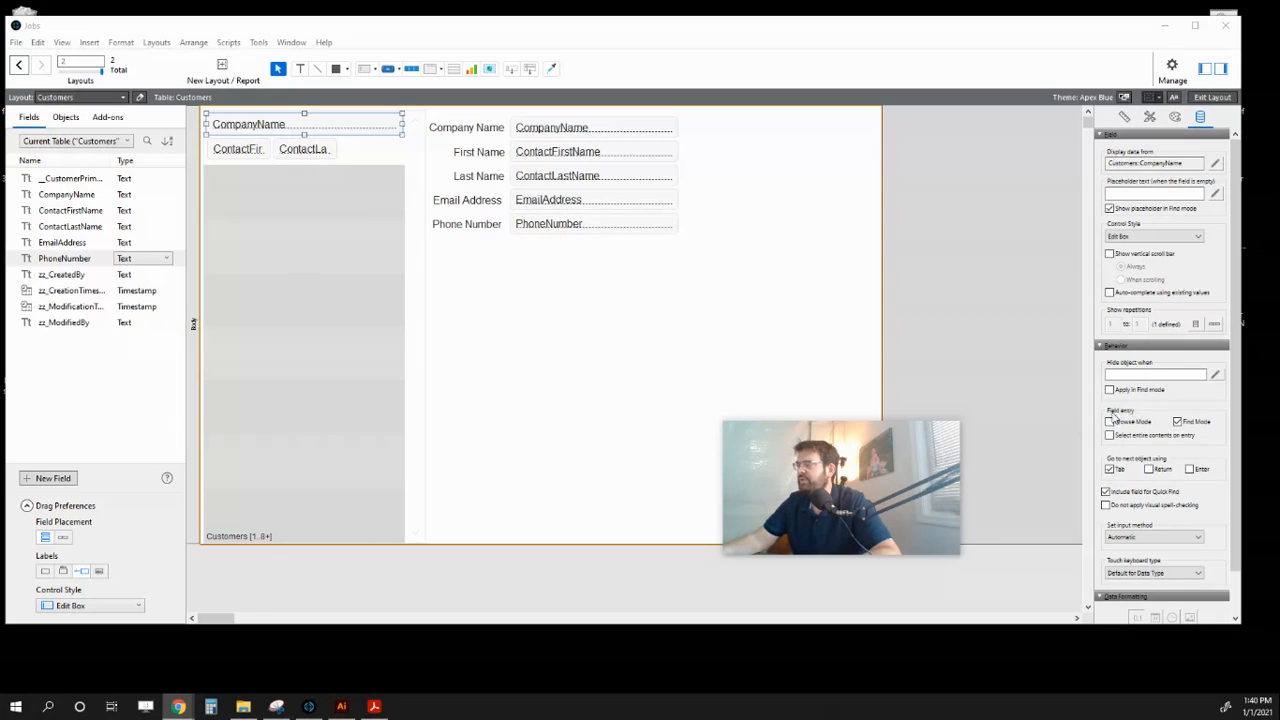
Exit layout editing and save the changes to the Customers layout
left_click(274, 237)
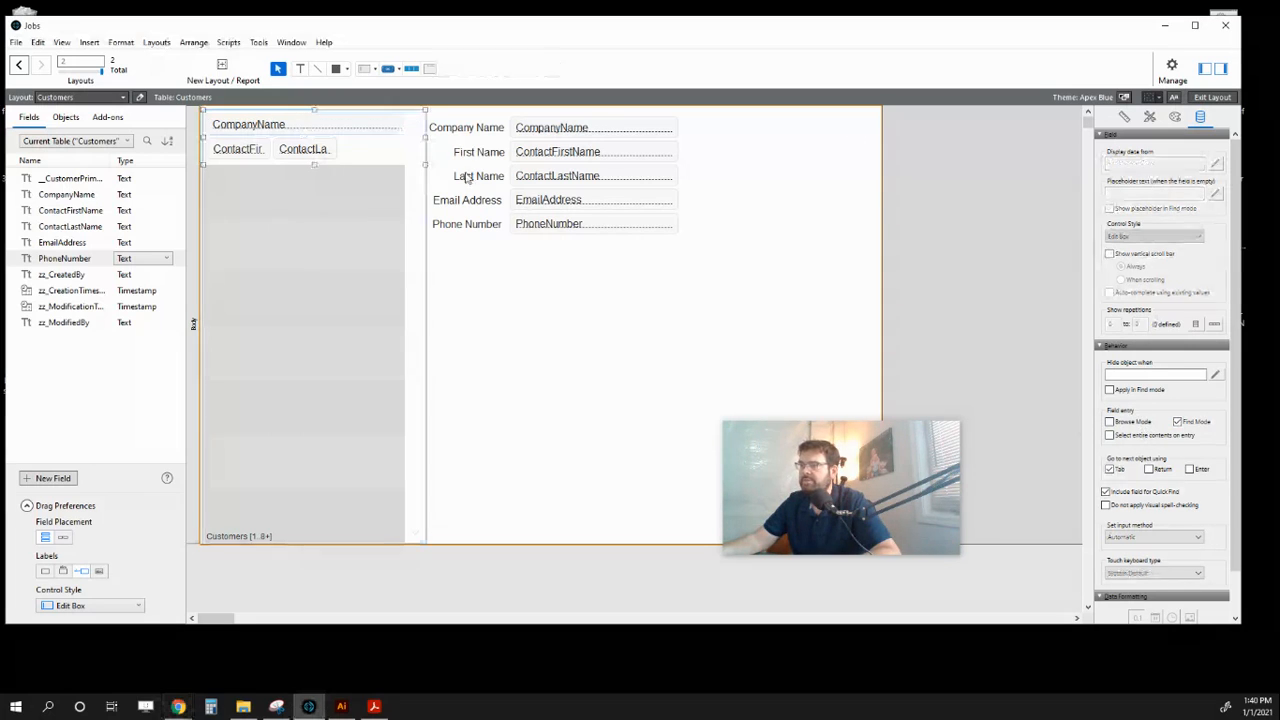
left_click(1228, 97)
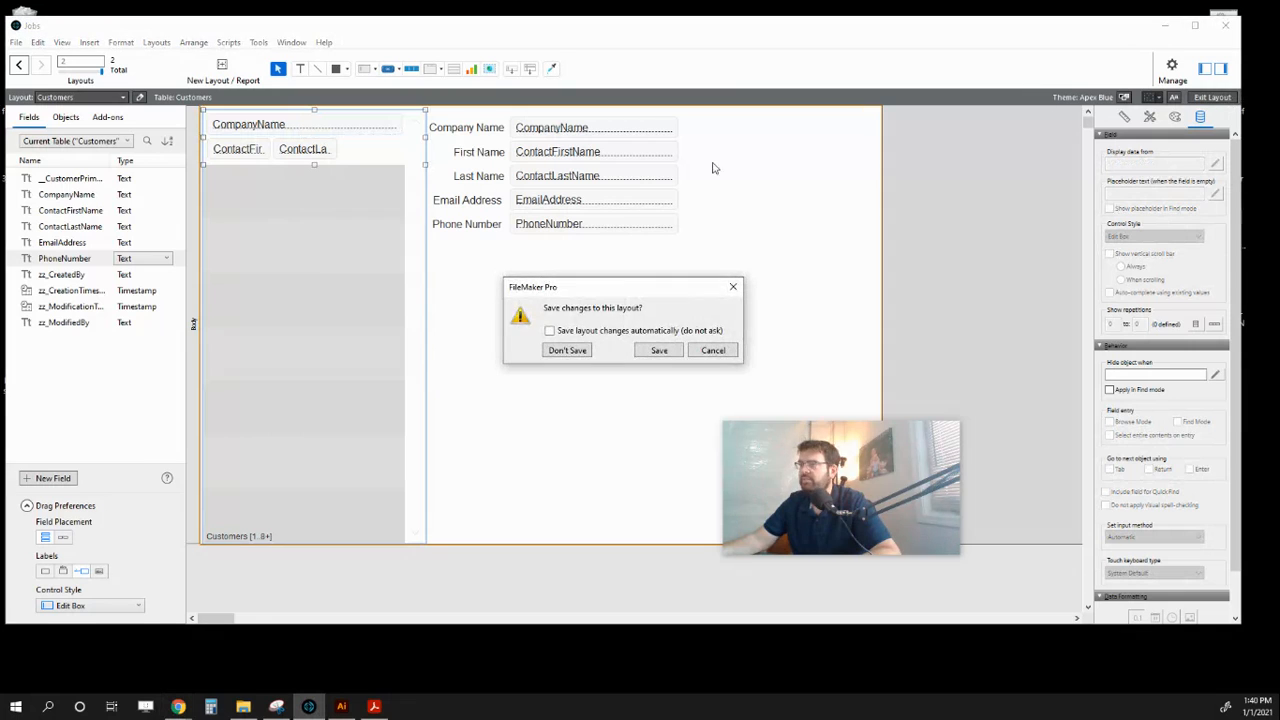
left_click(650, 351)
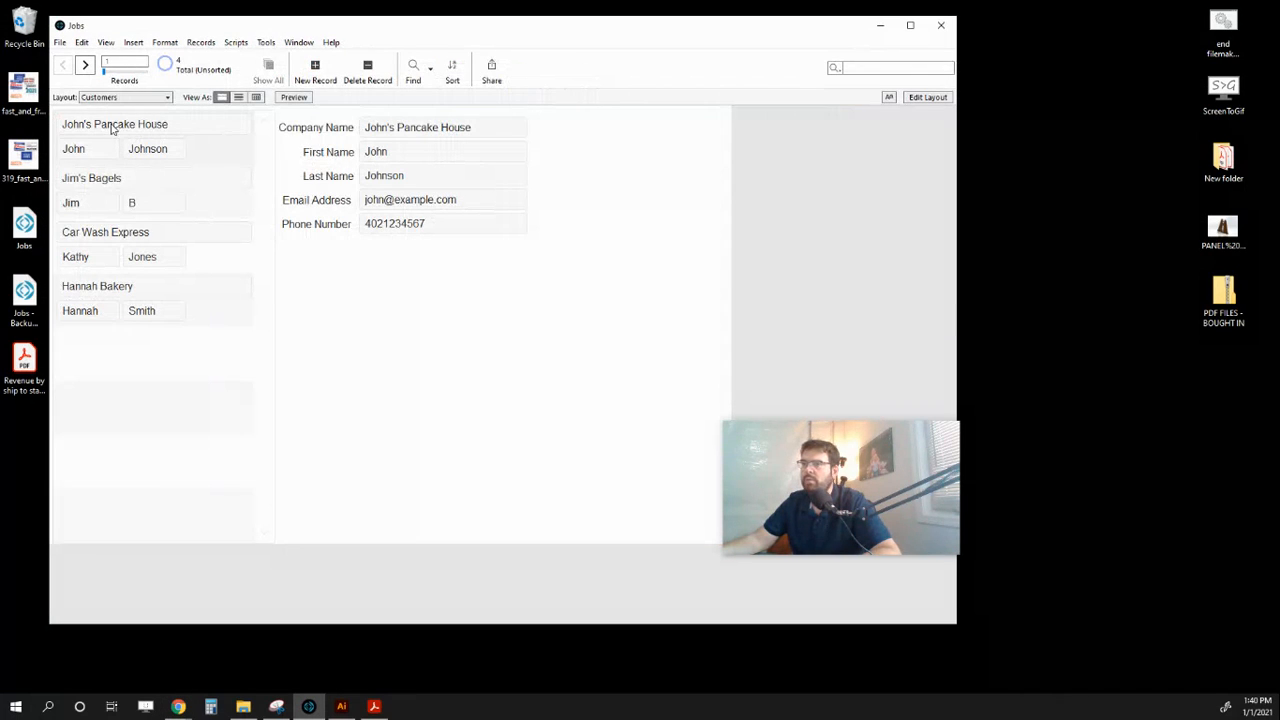
Go through the customer records forward and back to the first one to check the portal
key("ctrl+Down")
key("ctrl+Down")
key("ctrl+Down")
key("ctrl+Up")
key("ctrl+Up")
key("ctrl+Up")
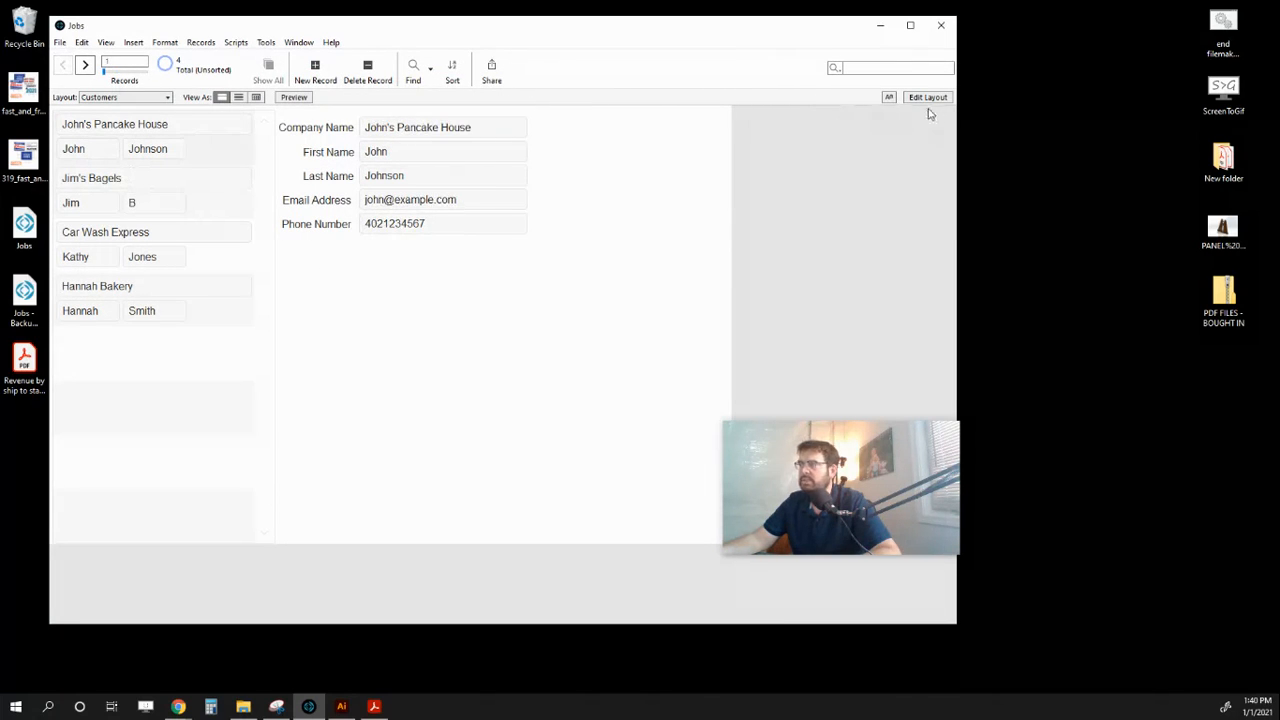
Reopen the Customers layout for editing and widen the portal's ContactFirstName and ContactLastName fields to fill the row
left_click(941, 102)
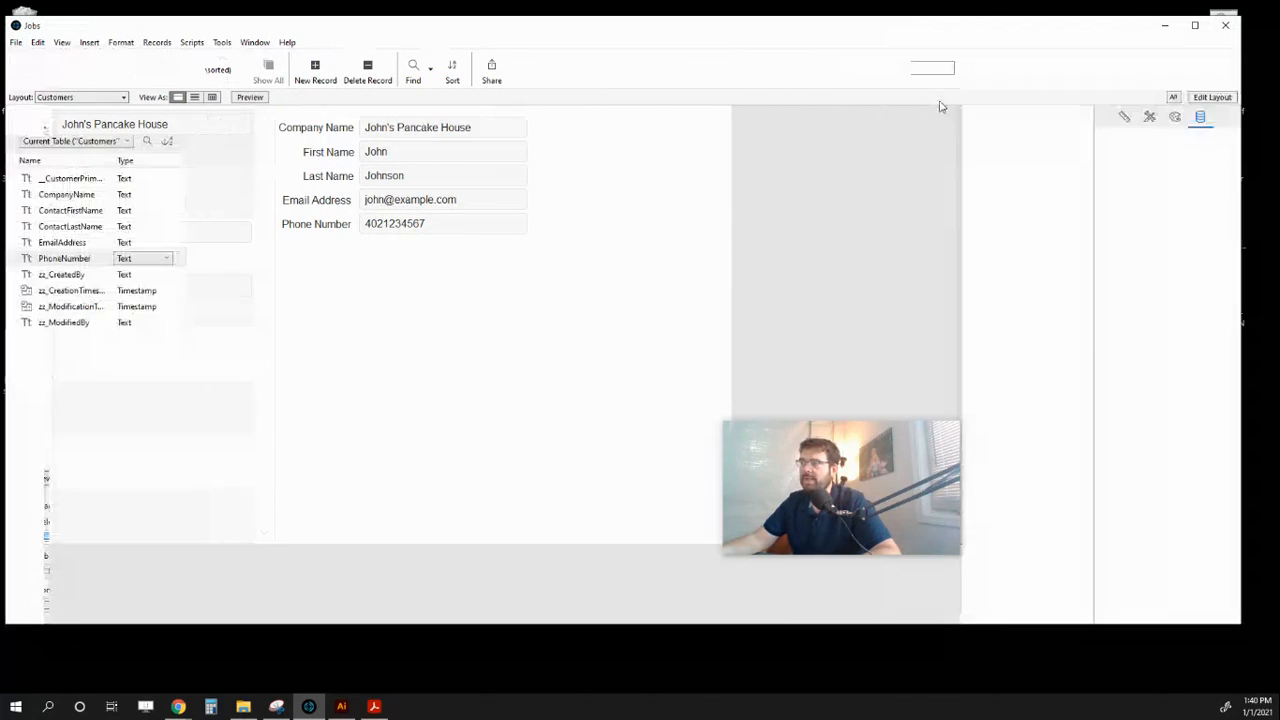
left_click(253, 150)
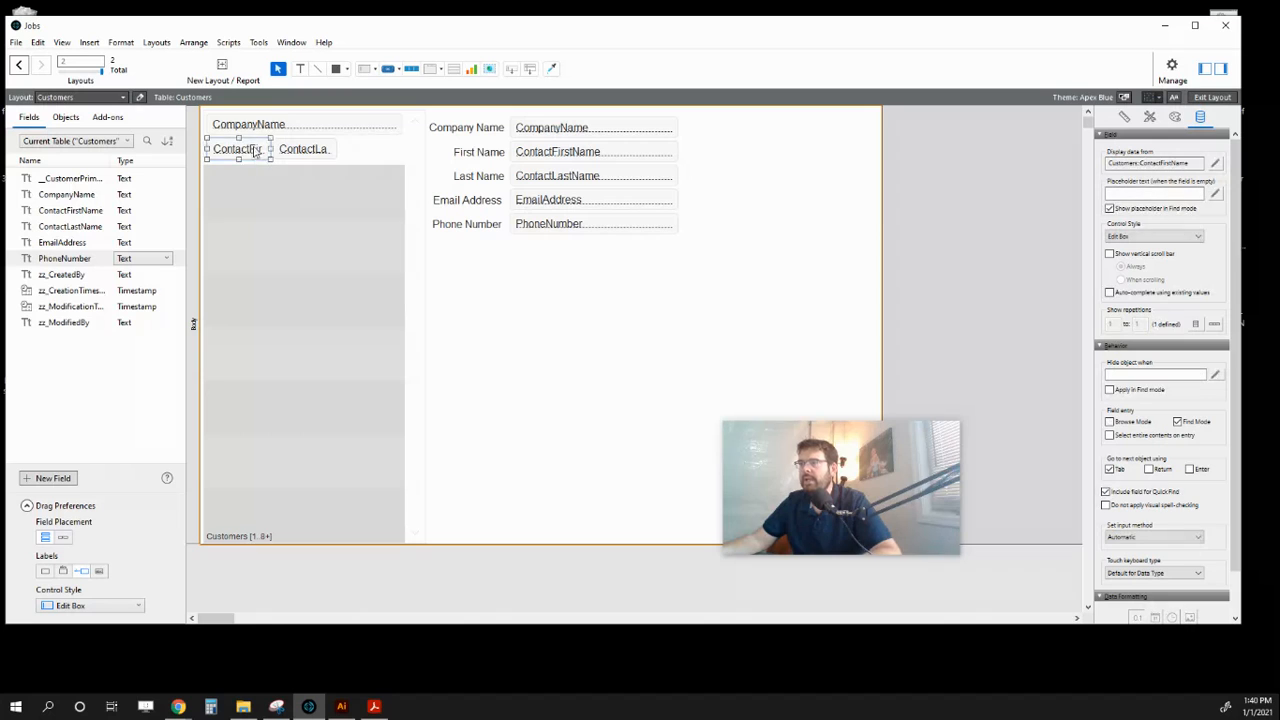
left_click(290, 152)
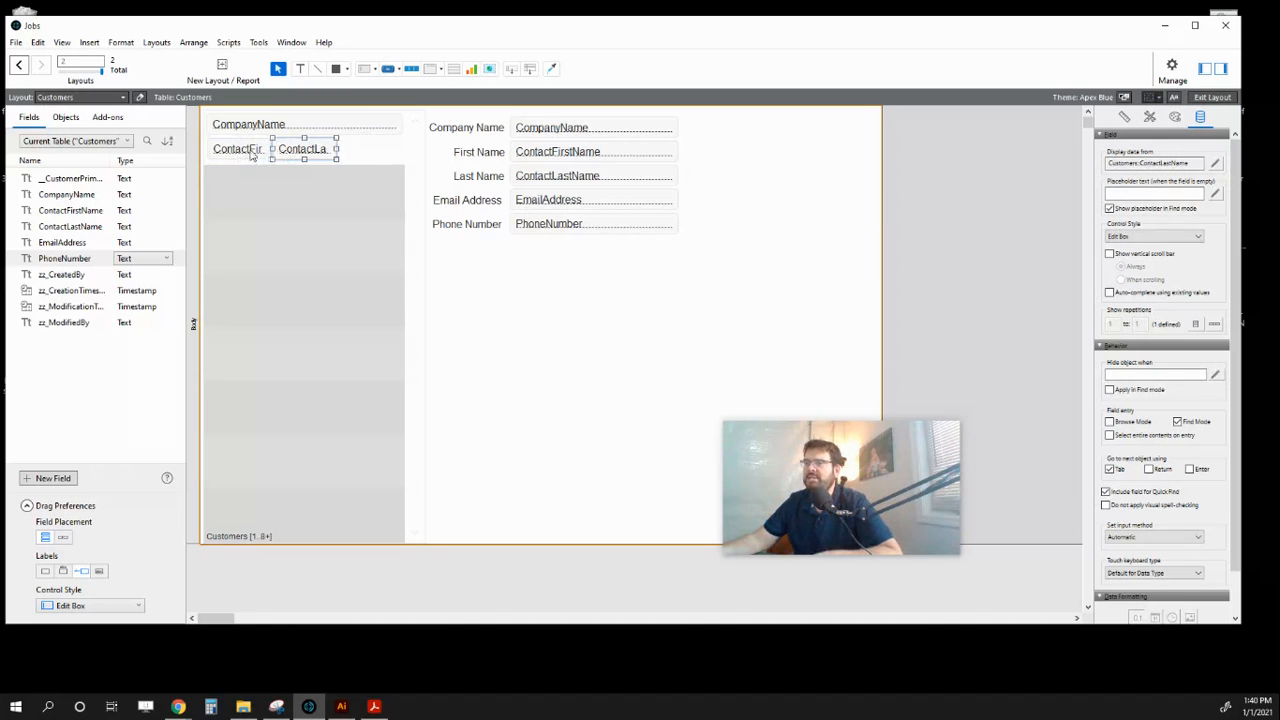
left_click_drag(338, 156, 405, 150)
left_click(270, 152)
left_click_drag(270, 148, 298, 148)
left_click(352, 194)
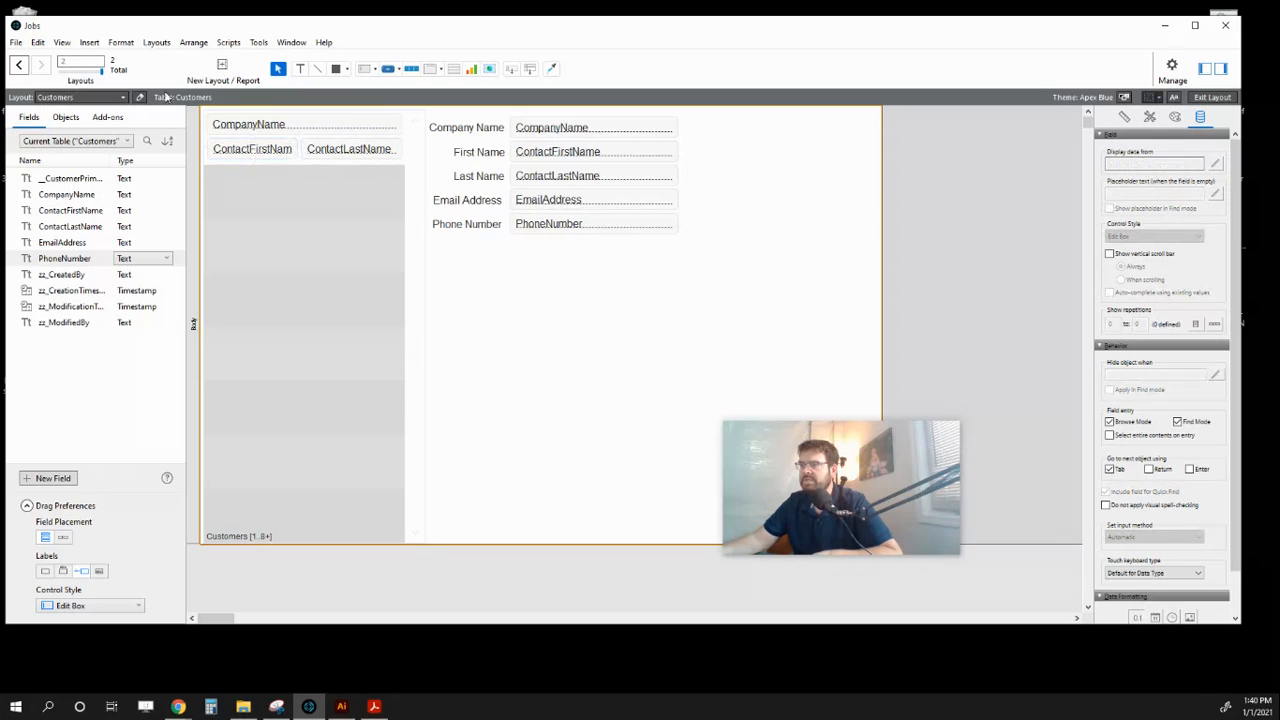
Exit layout editing and save the changes to check the widened contact name fields in the customer records
left_click(1212, 97)
left_click(660, 350)
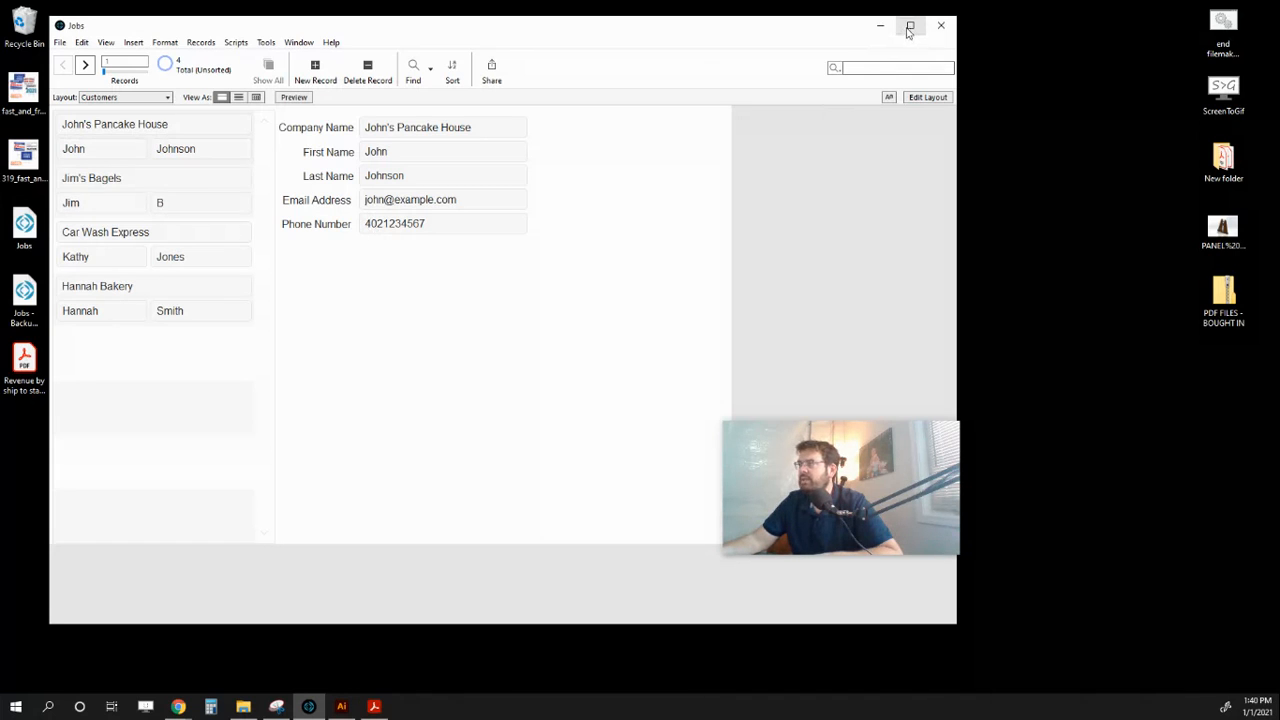
Reopen the Customers layout for editing and move the portal's ContactFirstName and ContactLastName fields to the blank area below PhoneNumber
left_click(928, 97)
left_click(257, 152)
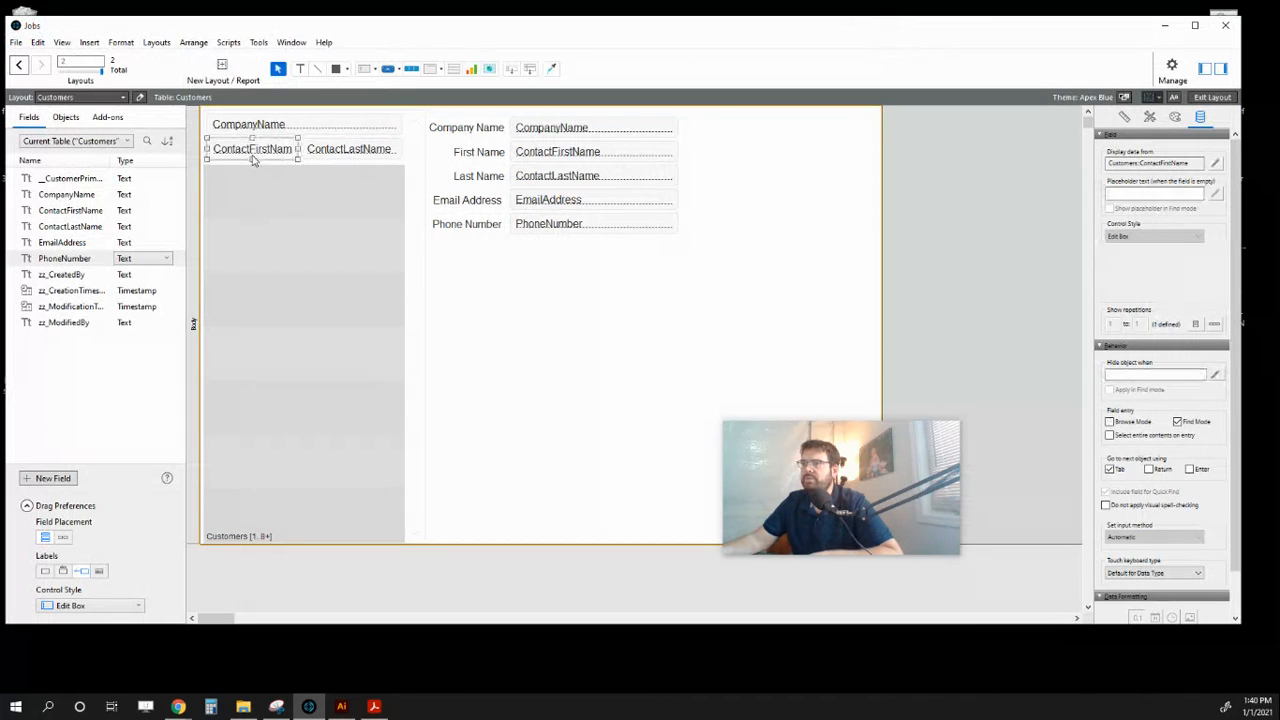
left_click(342, 150, "shift")
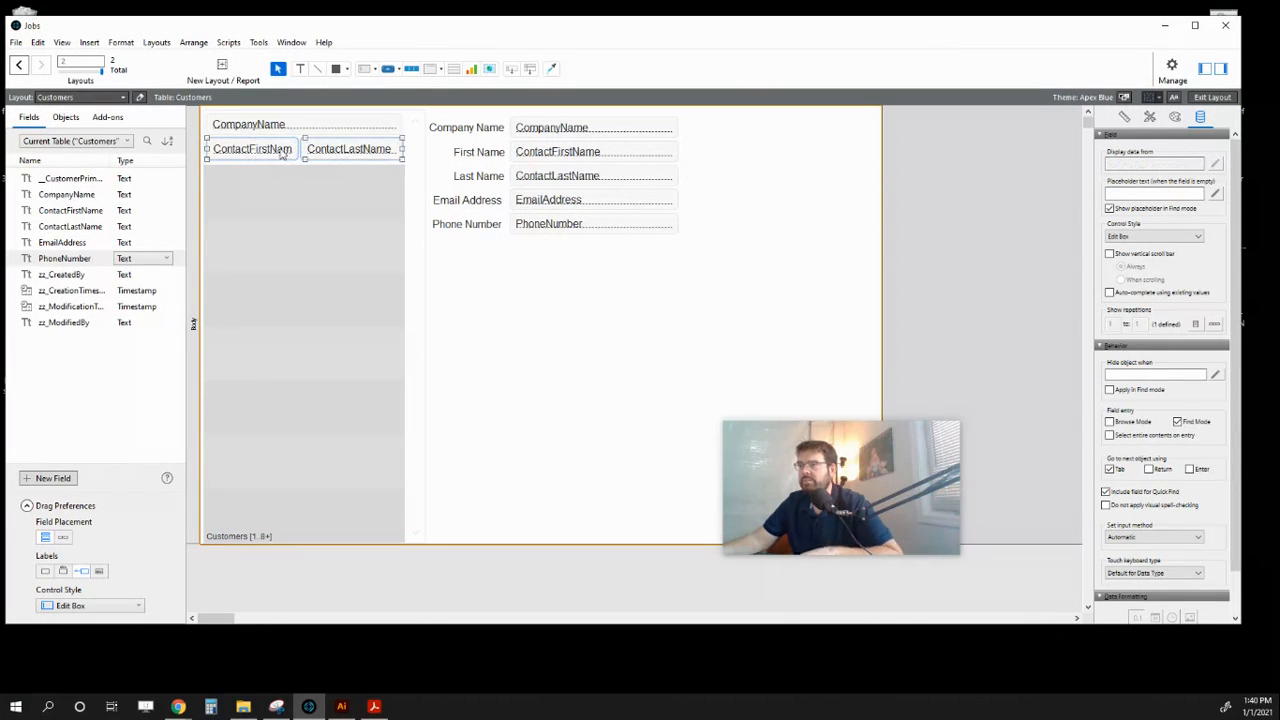
left_click_drag(269, 155, 514, 278)
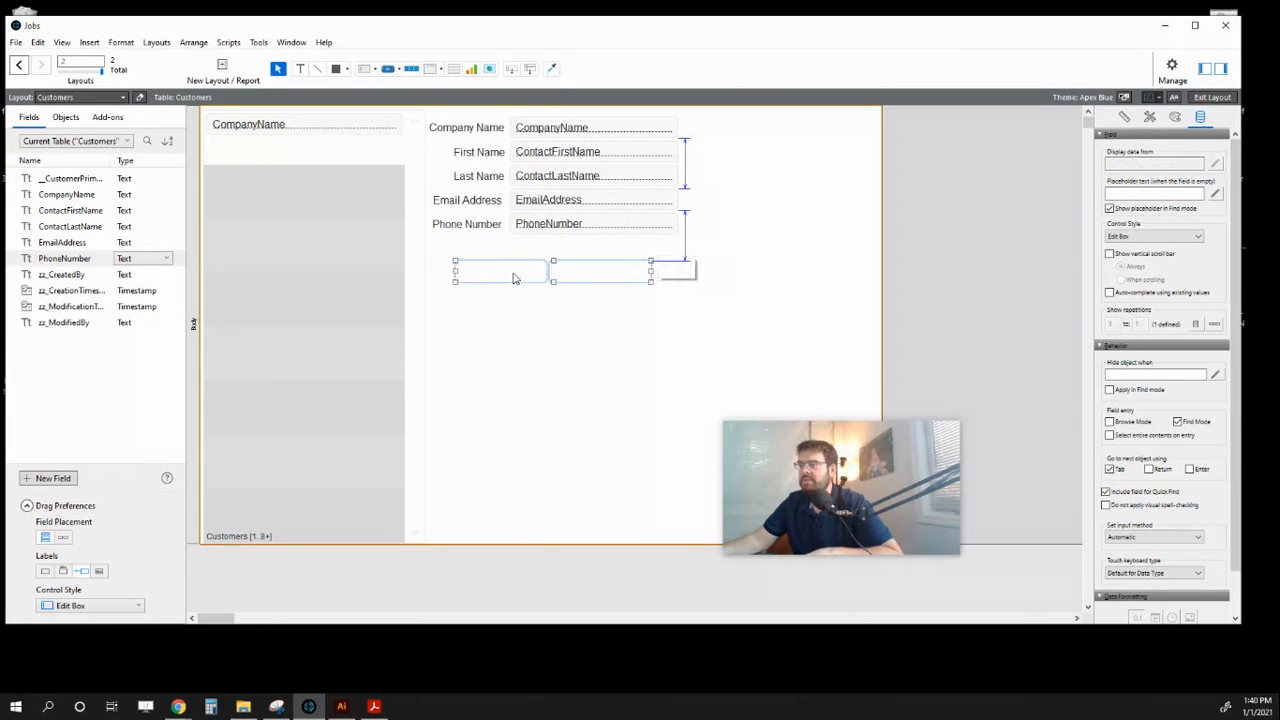
left_click(466, 337)
left_click(282, 150)
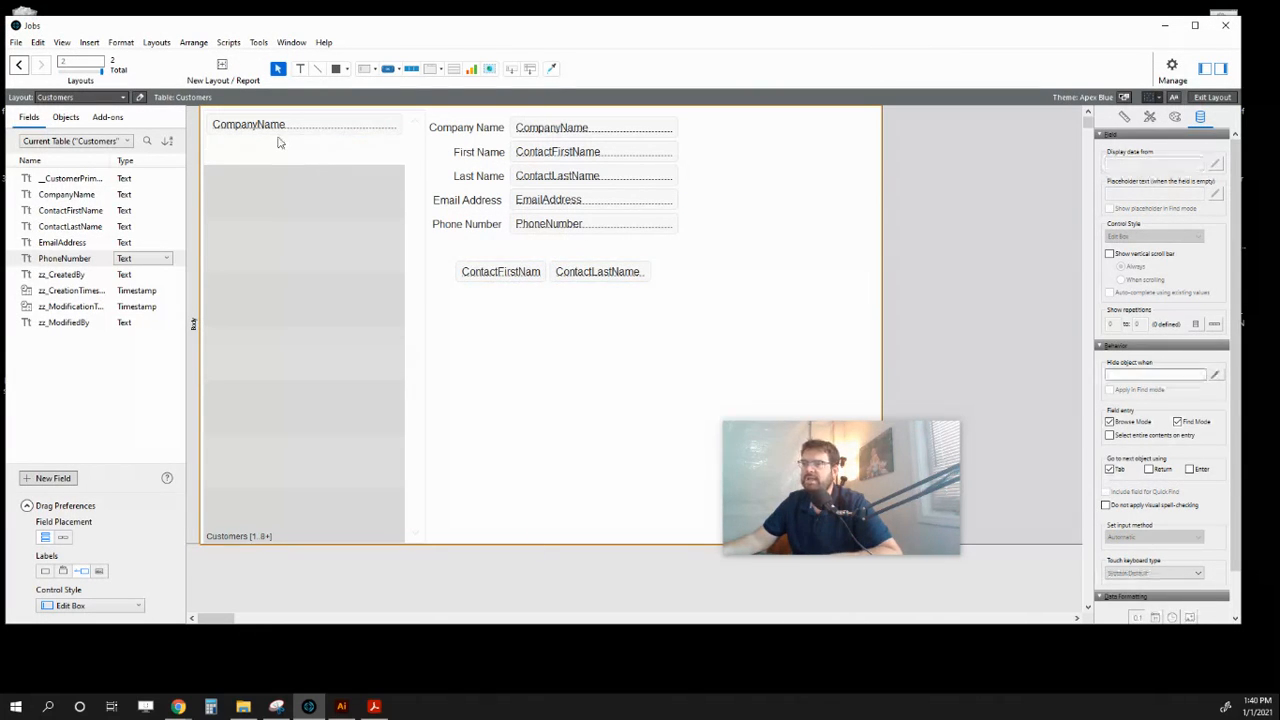
Add a text object beneath CompanyName in the portal row and insert the ContactFirstName merge field from the current Customers table
left_click(298, 69)
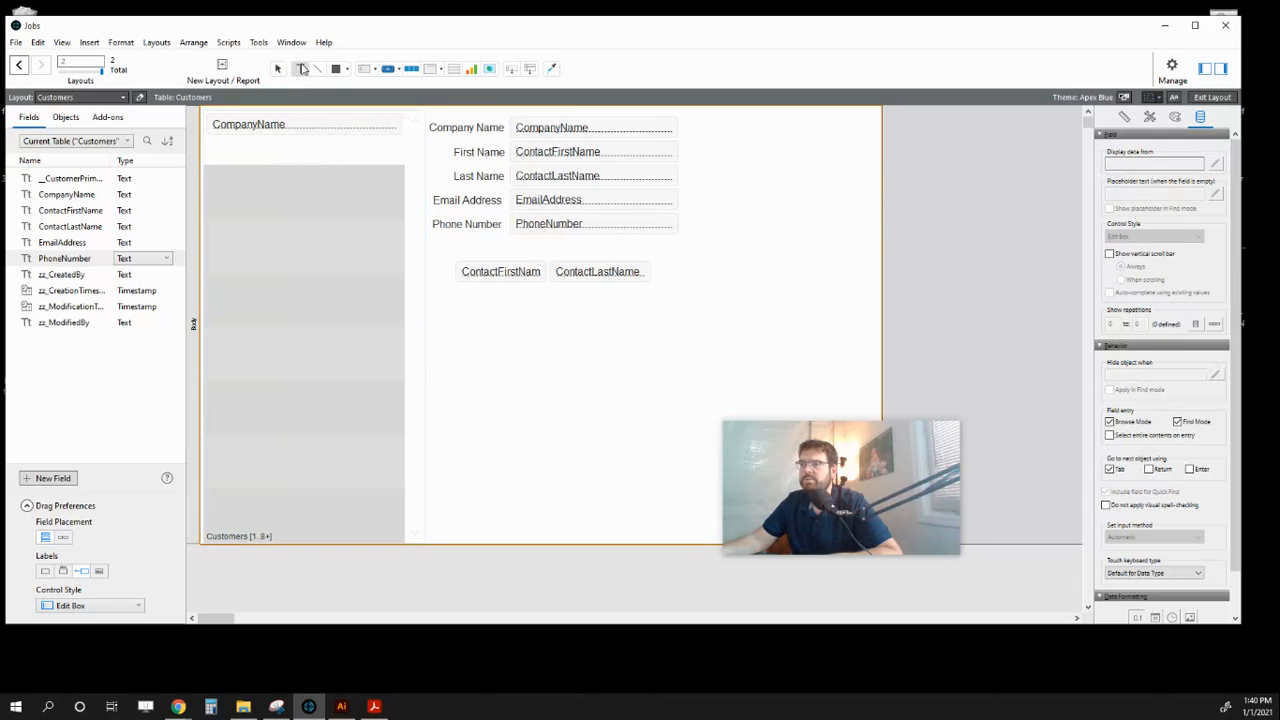
left_click(213, 150)
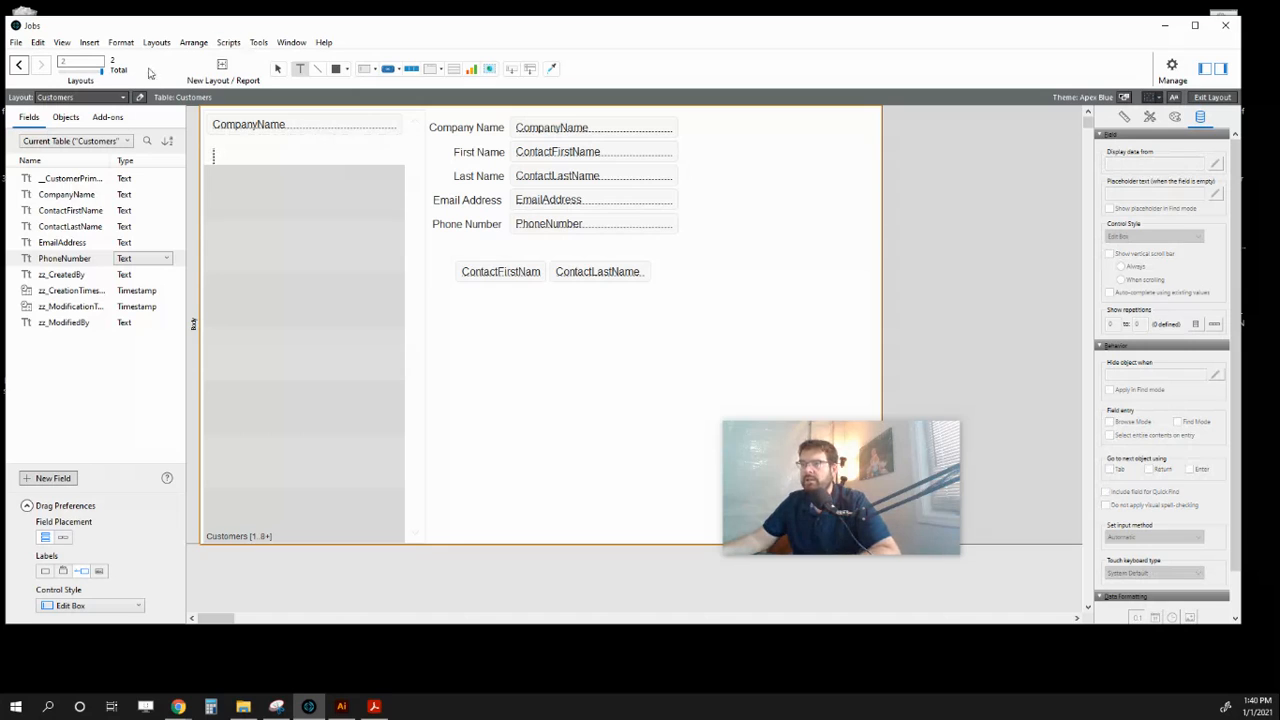
left_click(89, 42)
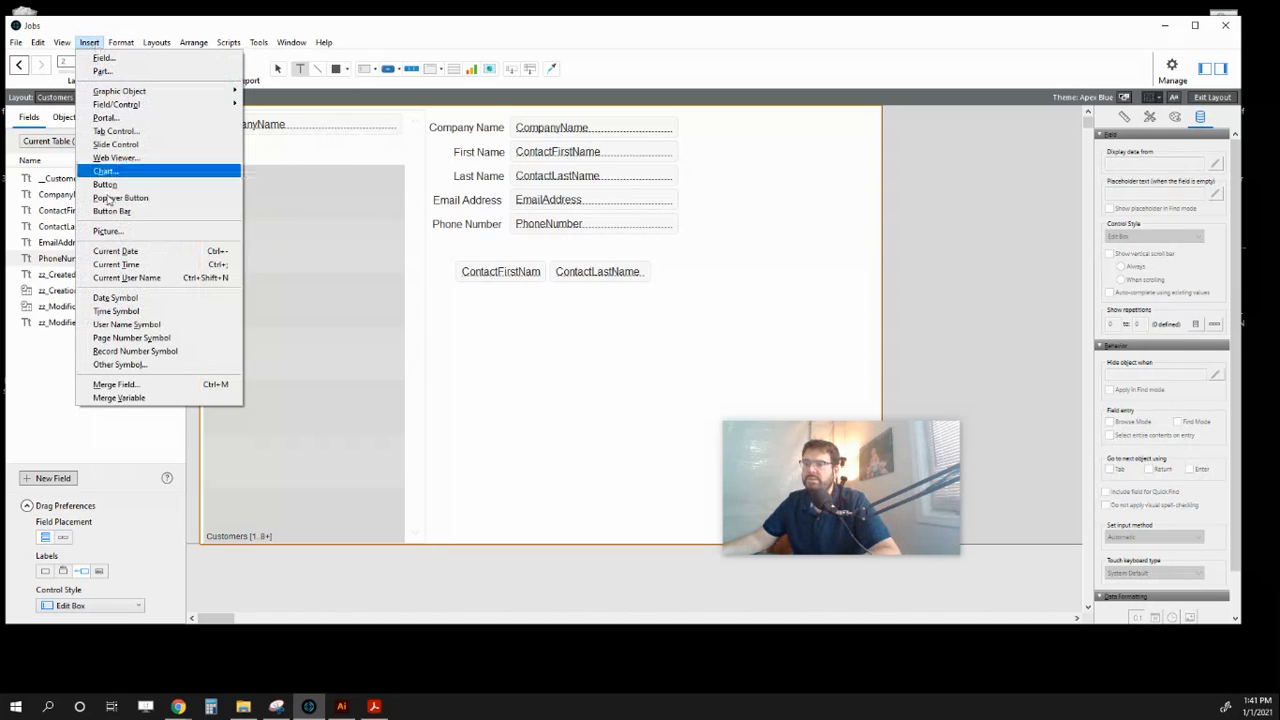
left_click(116, 386)
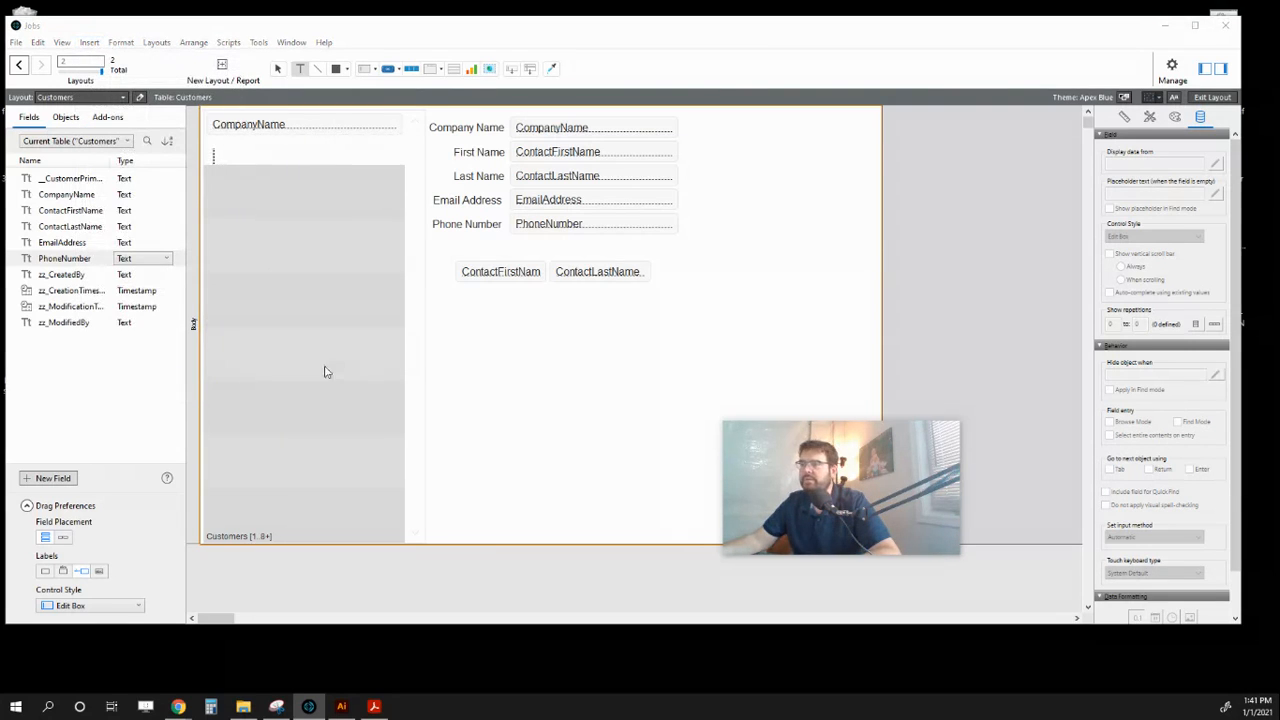
left_click_drag(580, 254, 518, 148)
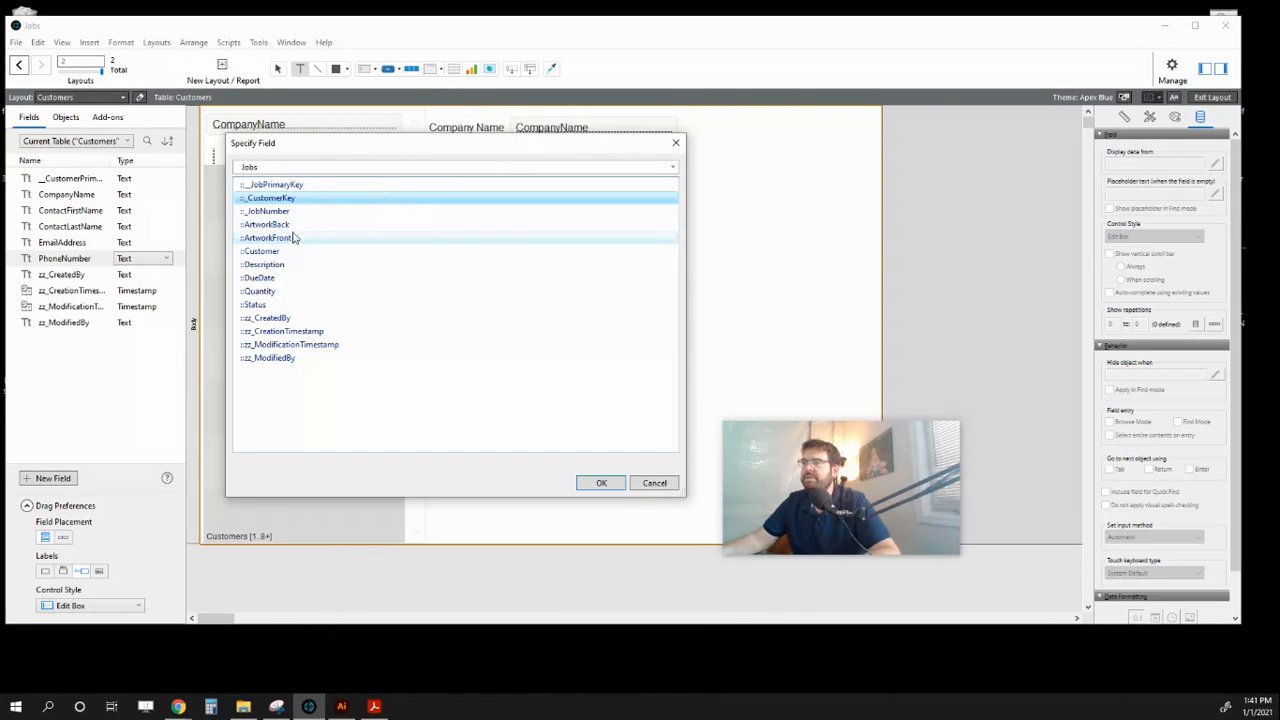
left_click_drag(316, 145, 313, 205)
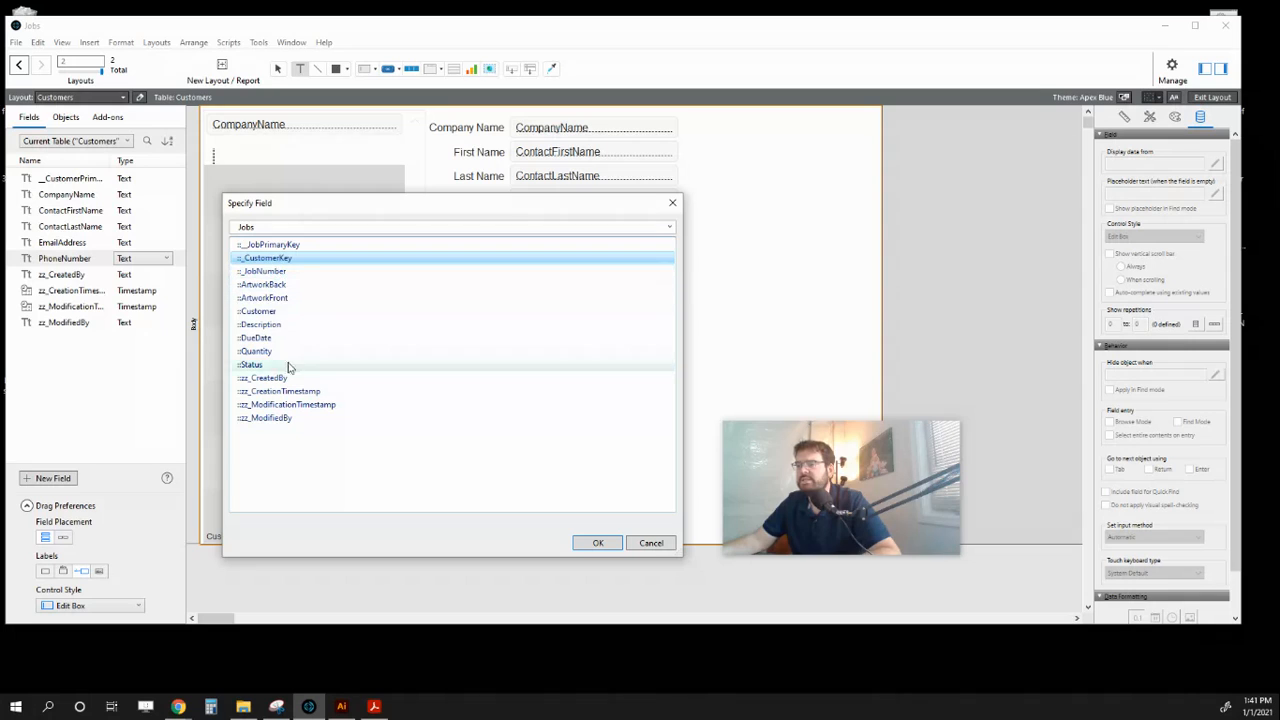
left_click(300, 227)
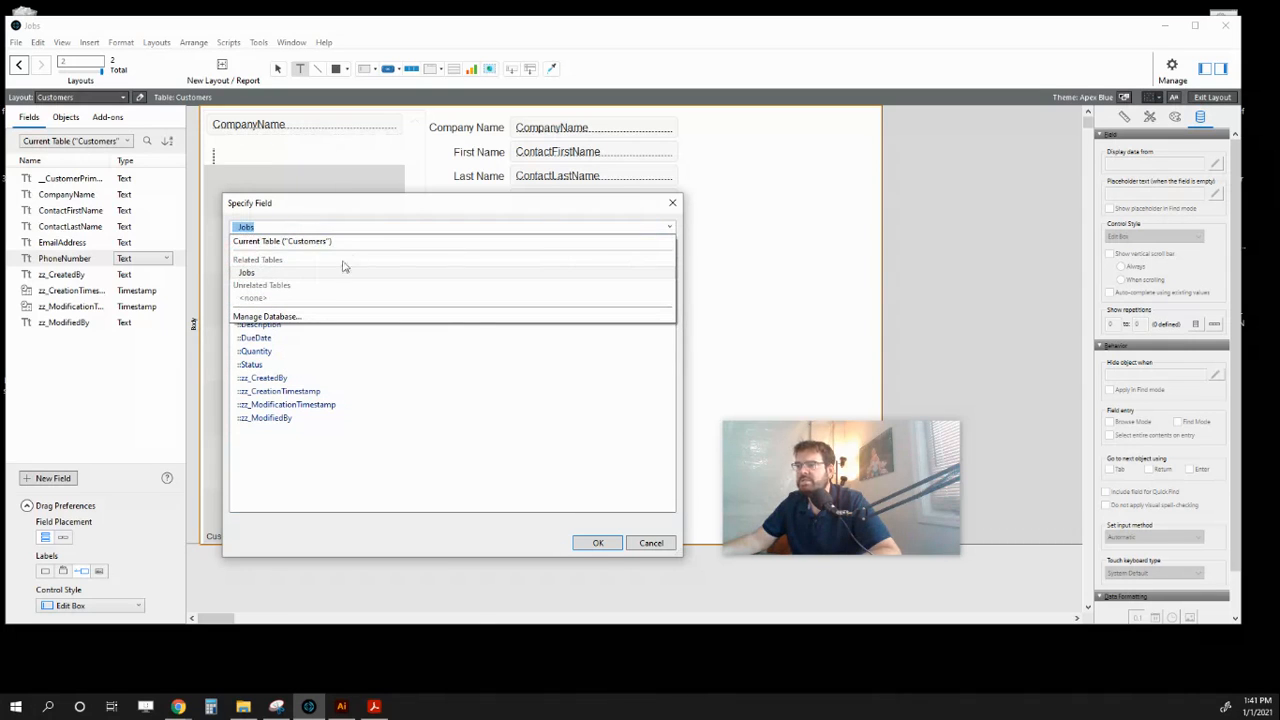
left_click(261, 242)
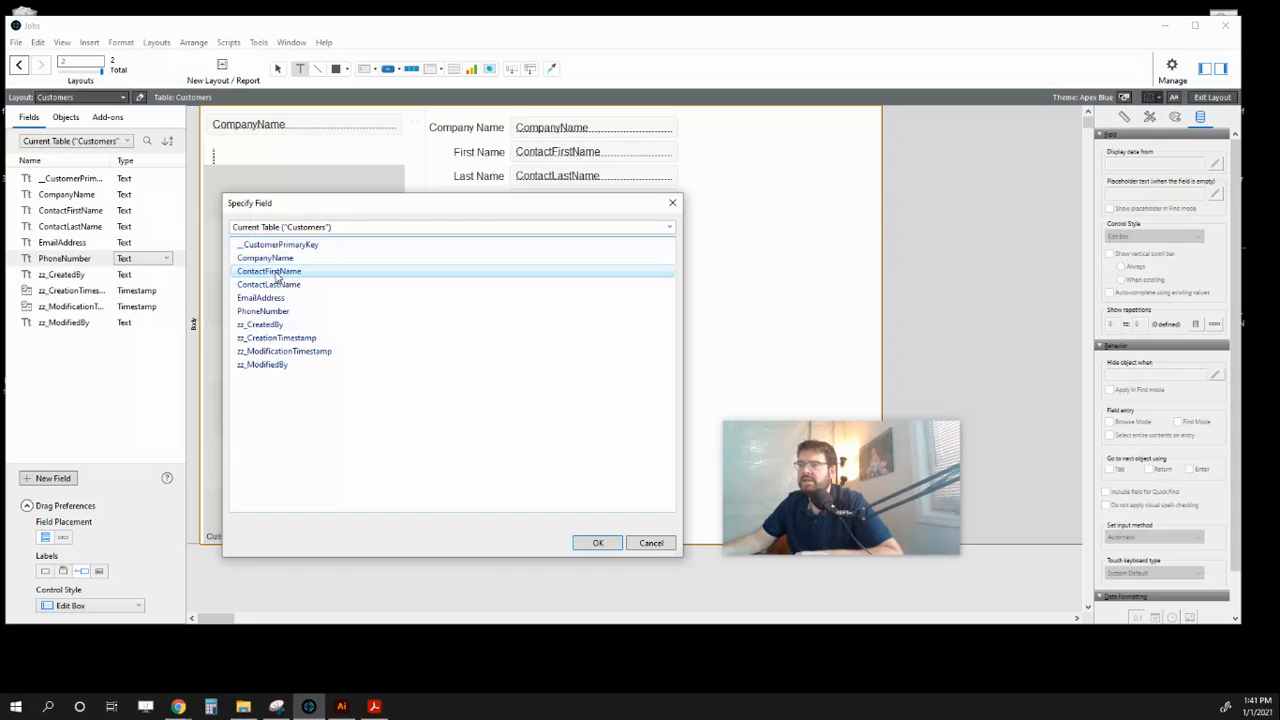
double_click(269, 273)
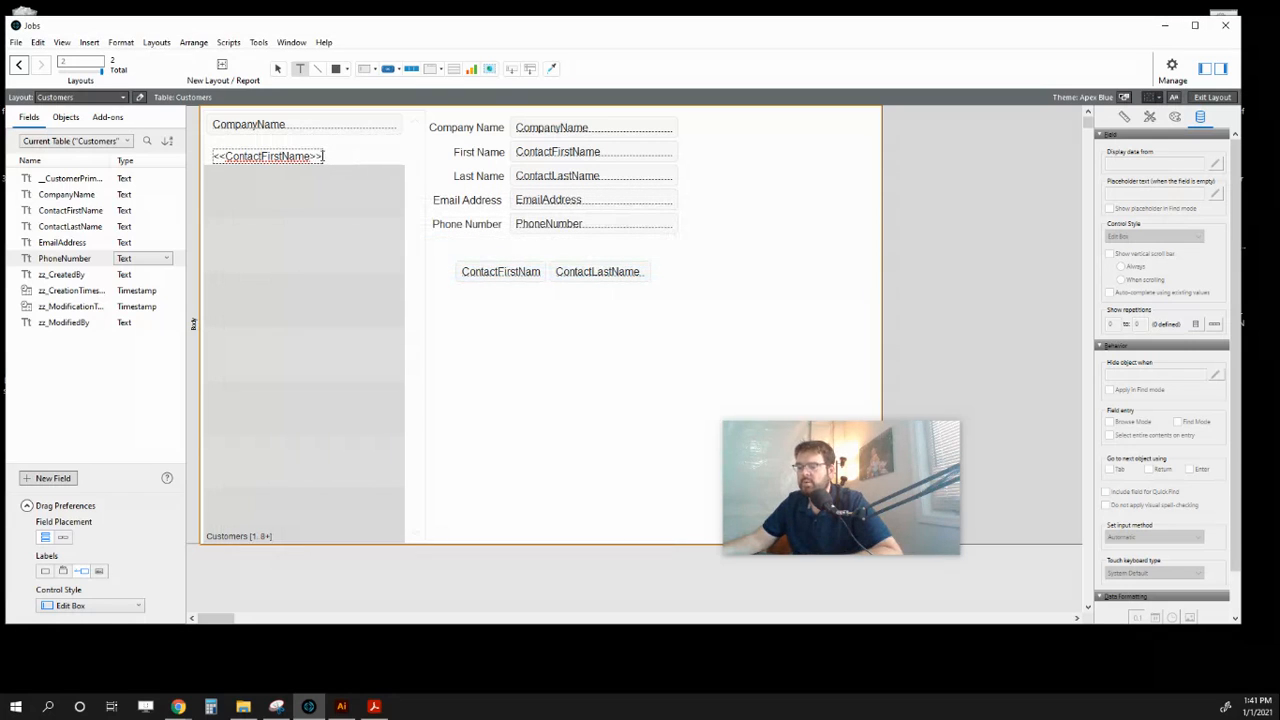
Insert the ContactLastName merge field after a space in the same text object and align it within the portal row
left_click(89, 42)
left_click(115, 384)
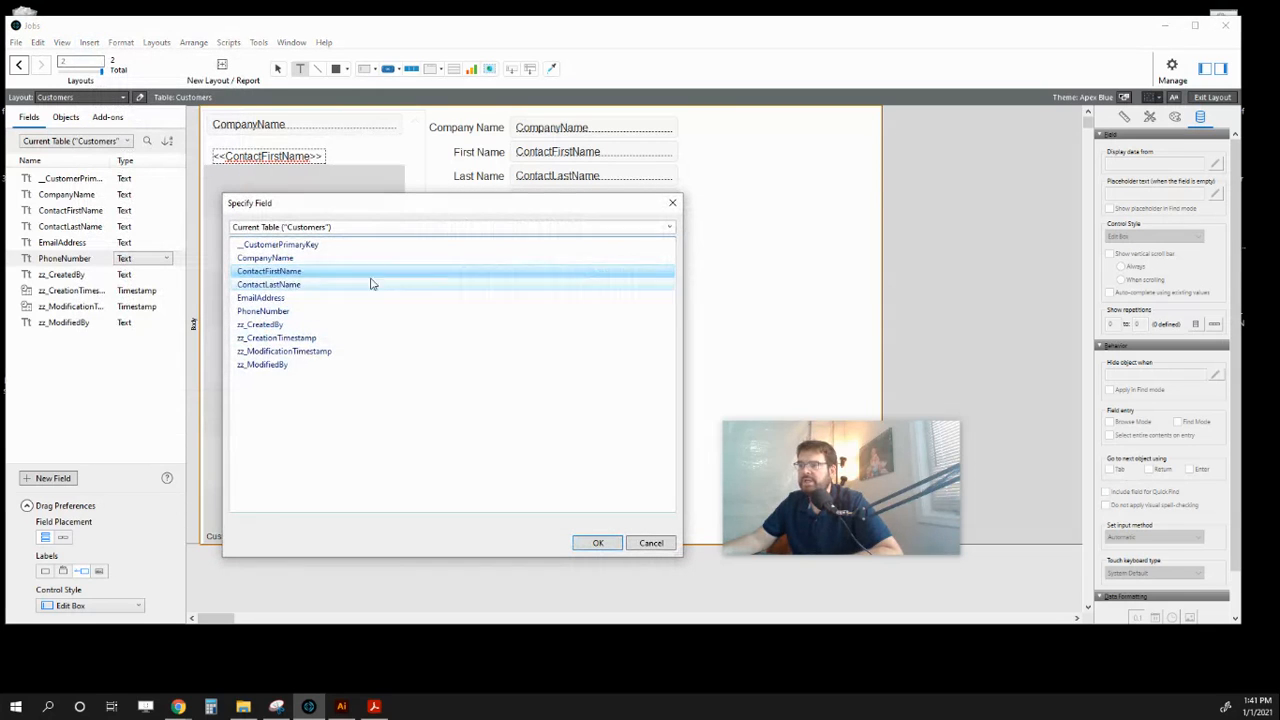
left_click(309, 285)
left_click(594, 543)
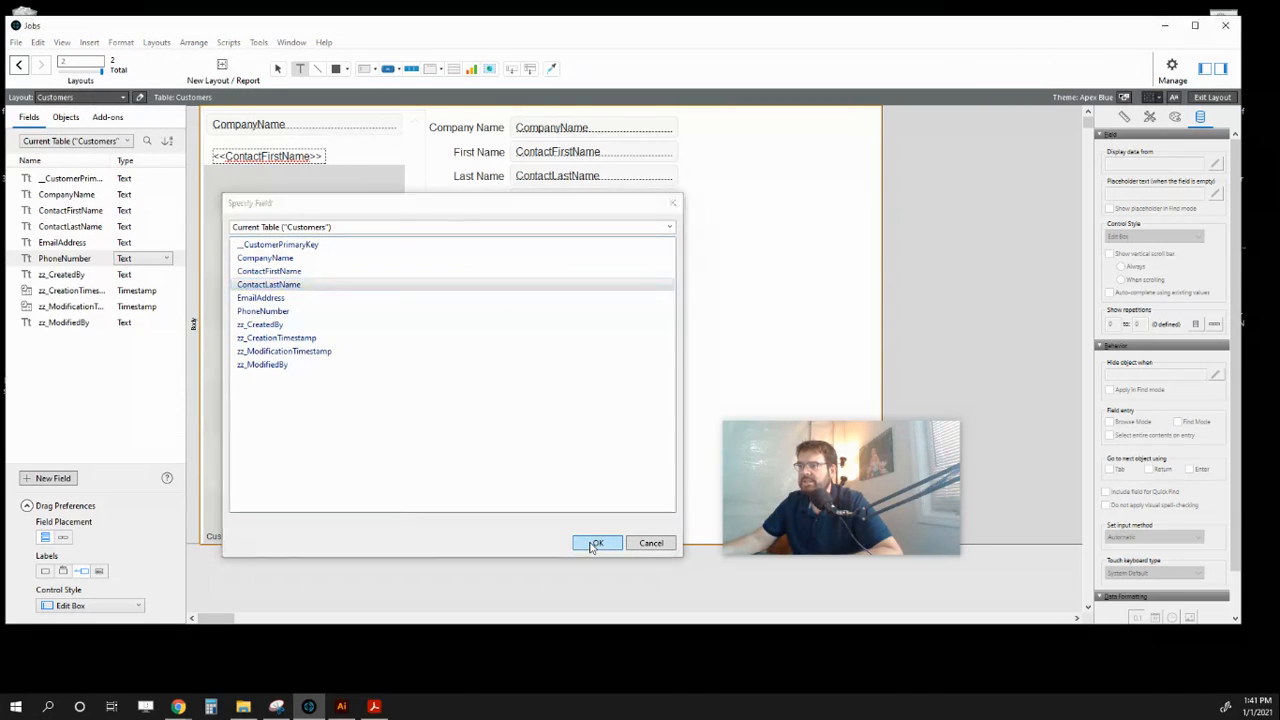
key("Escape")
left_click_drag(310, 161, 304, 159)
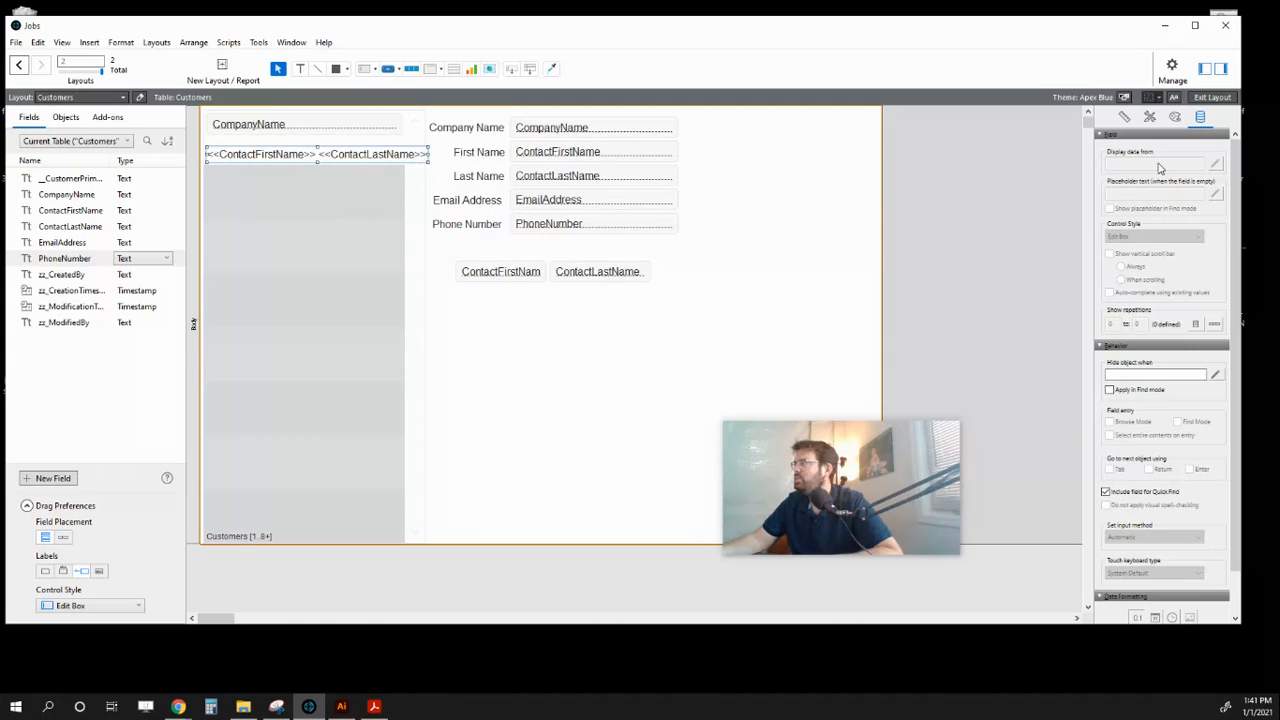
Set the width of the contact-name merge text to 300 pt
left_click(1125, 117)
left_click(1158, 244)
left_click(343, 250)
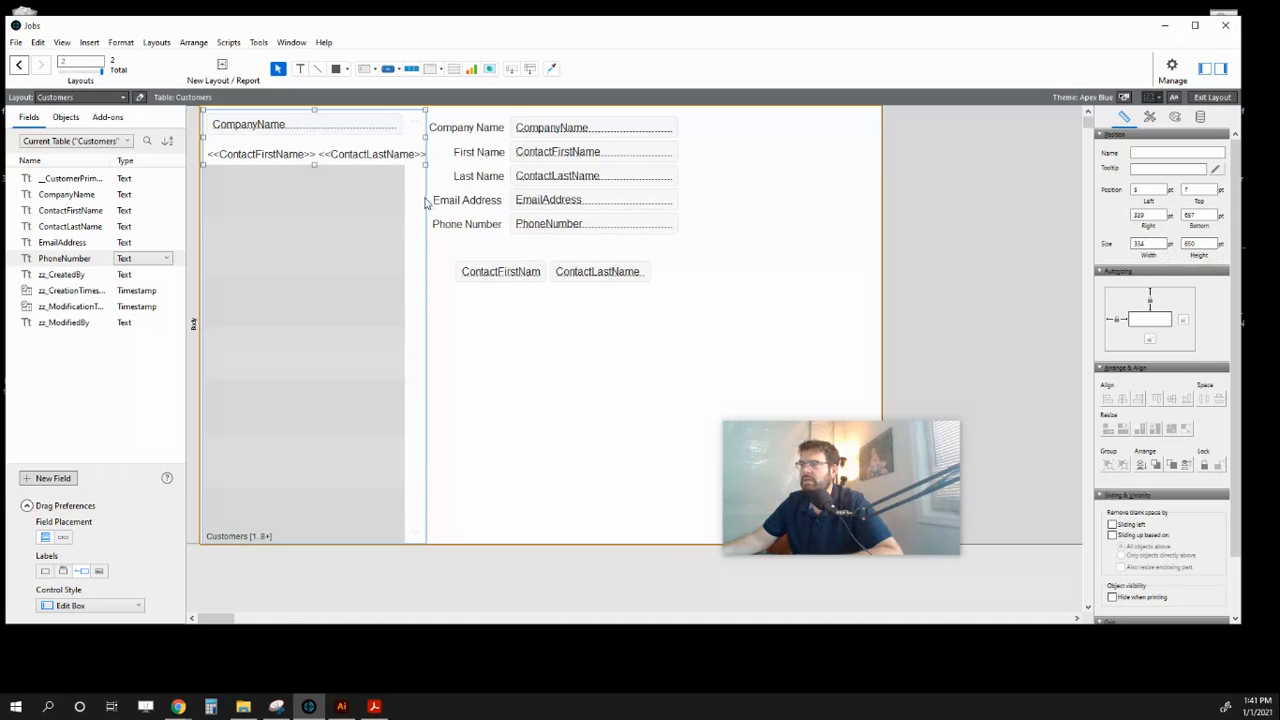
left_click(366, 156)
left_click(1146, 244)
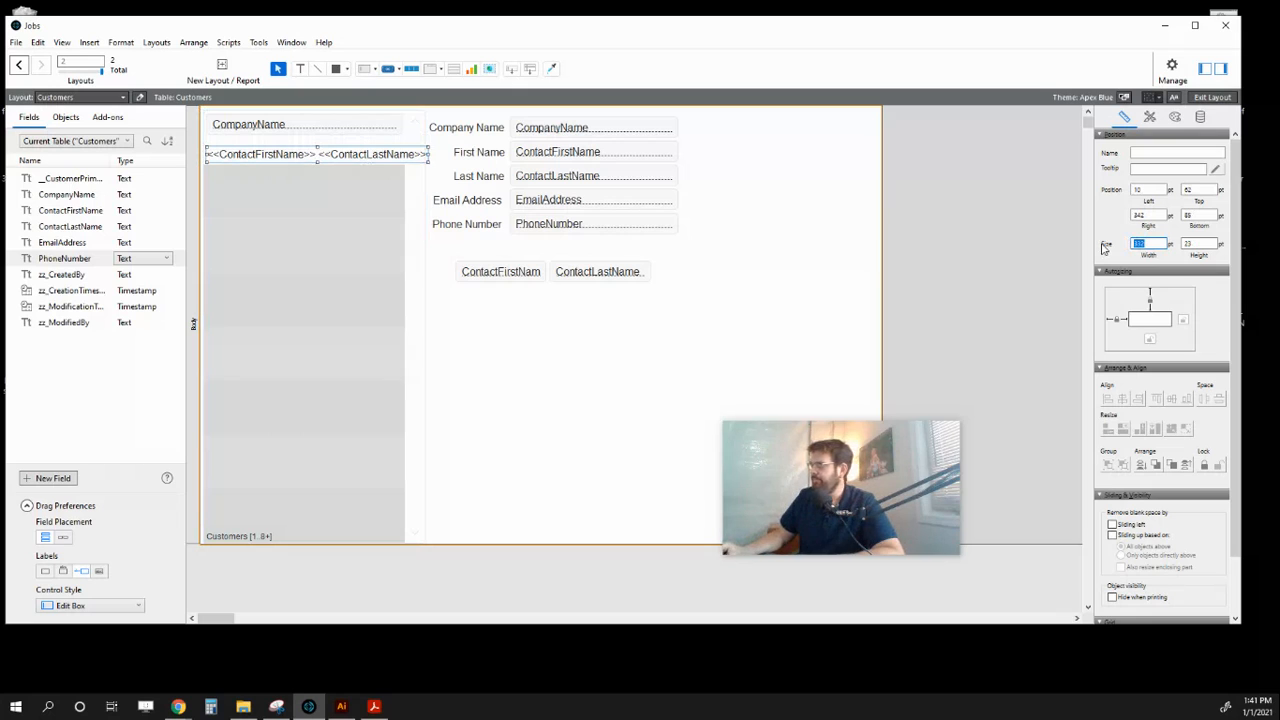
type("300")
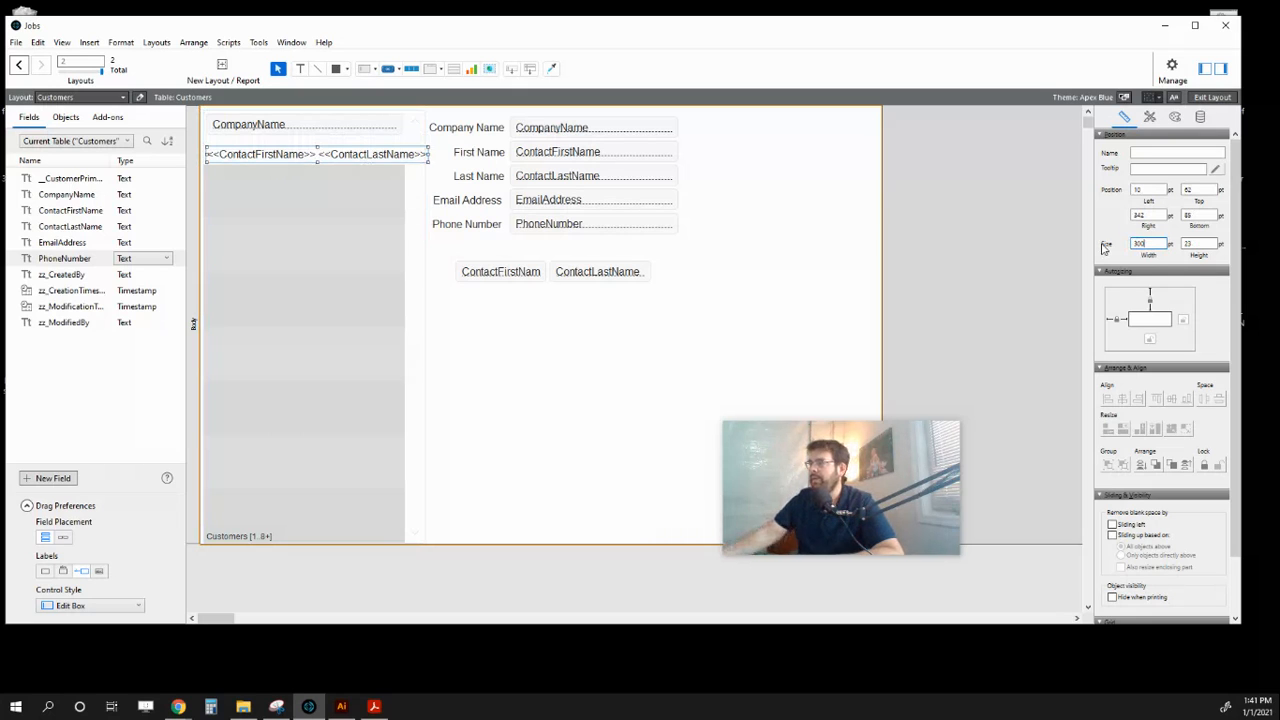
left_click(717, 203)
Set the width of the contact-name merge text to 290 pt so it fits within the portal row
left_click(280, 158)
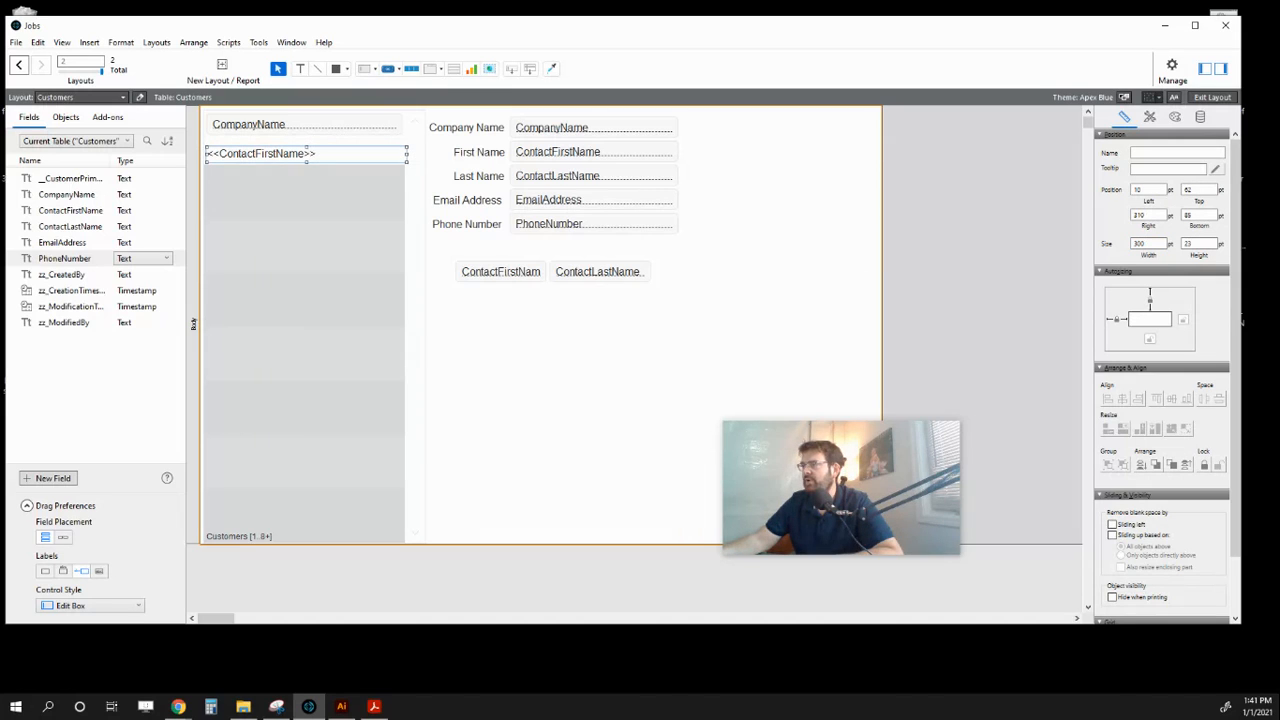
left_click(1148, 244)
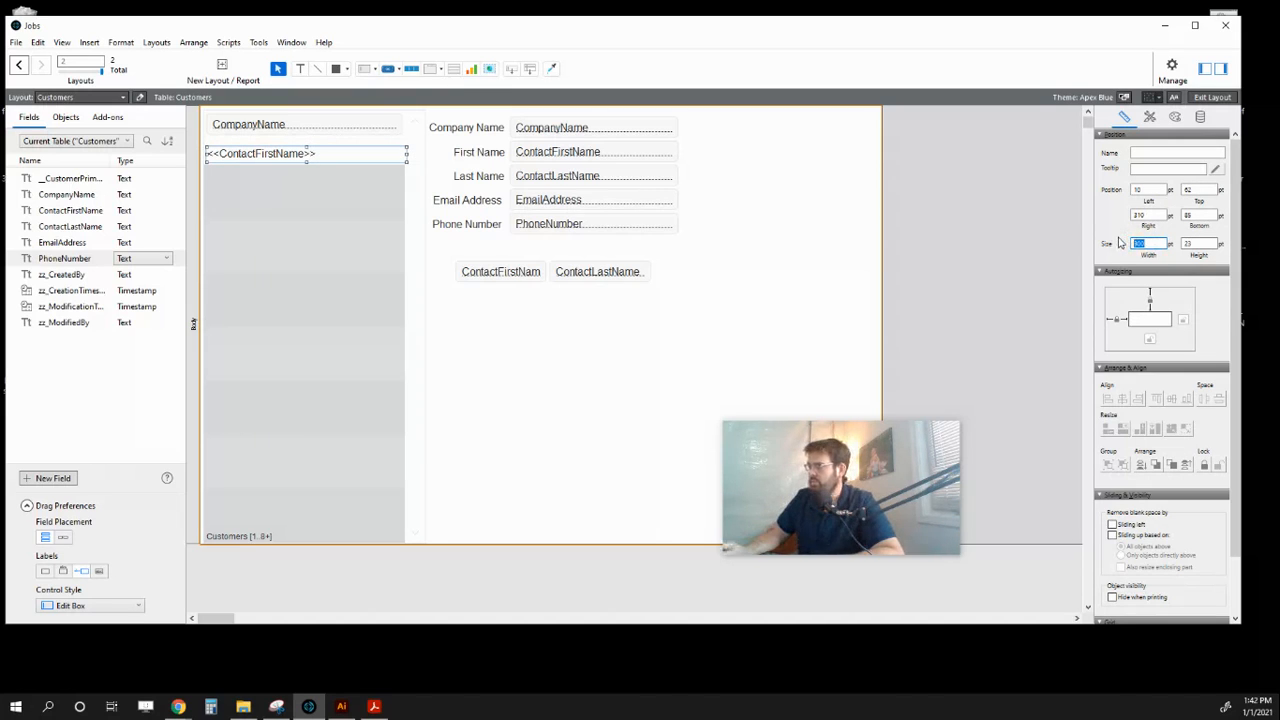
type("290")
key("Return")
left_click(697, 275)
Display the layout's object list and examine where the contact-name merge text sits relative to the Customers portal
left_click(354, 157)
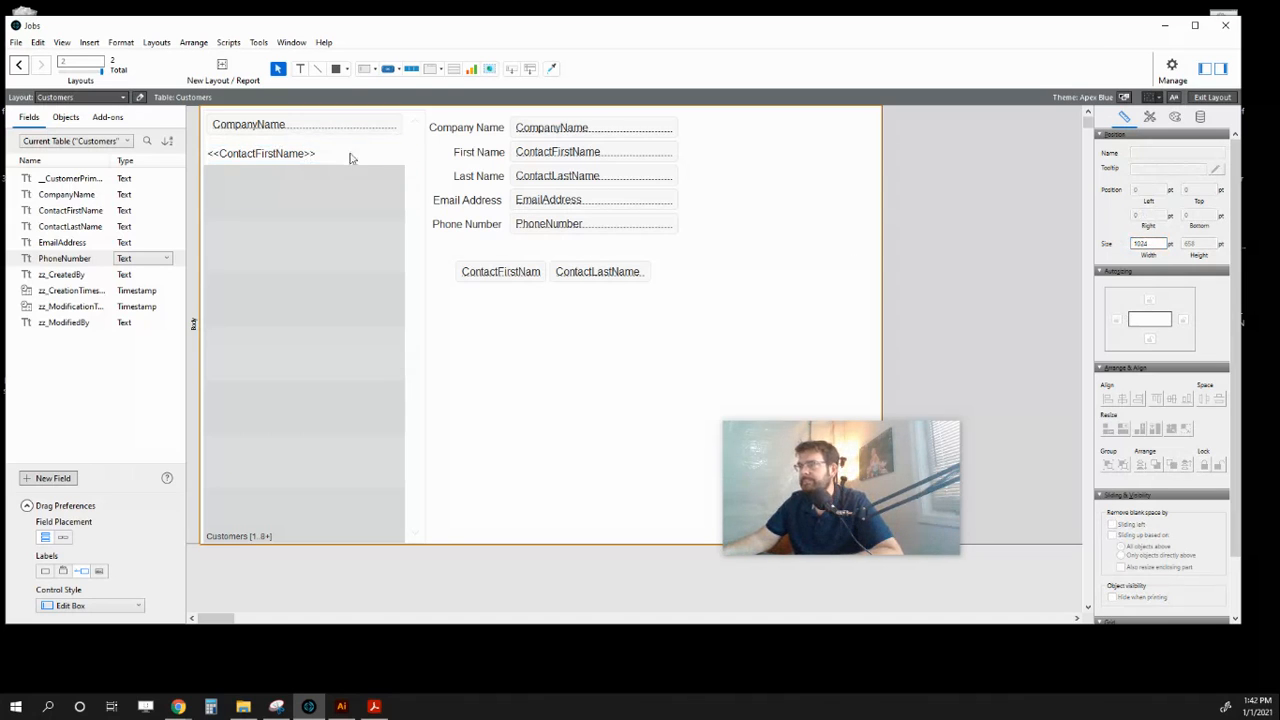
left_click(65, 117)
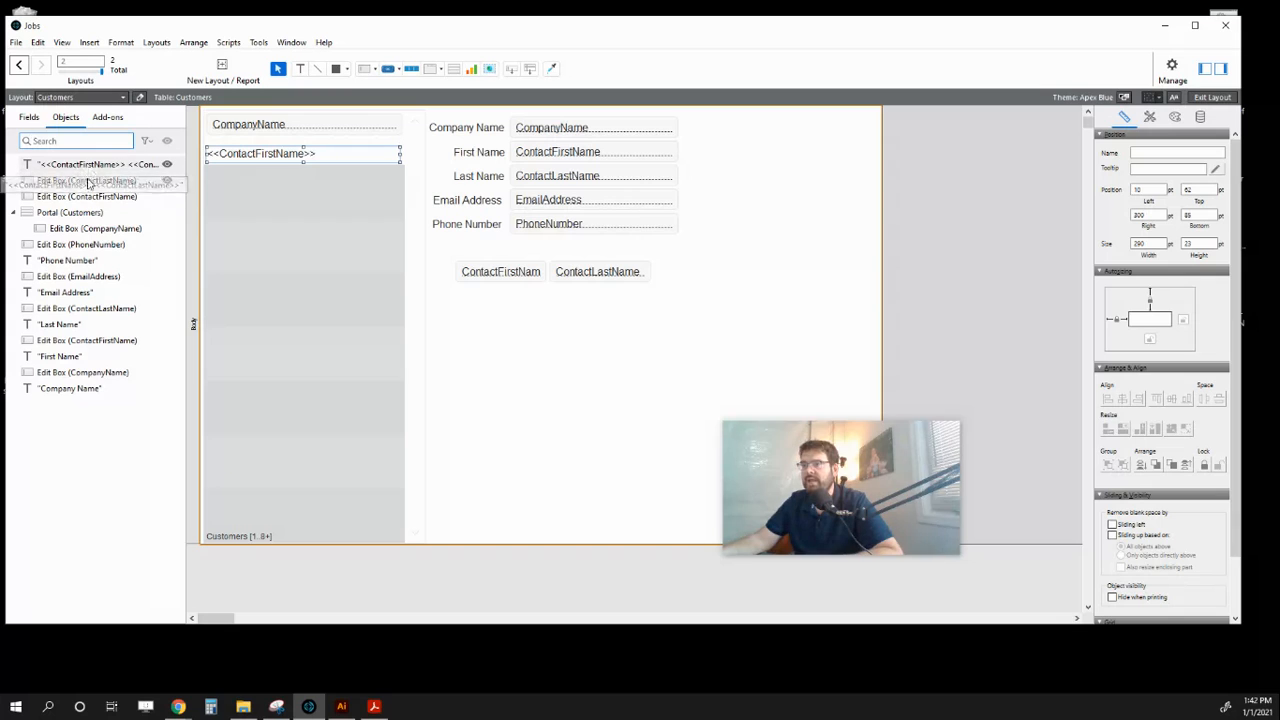
left_click(715, 208)
left_click(266, 155)
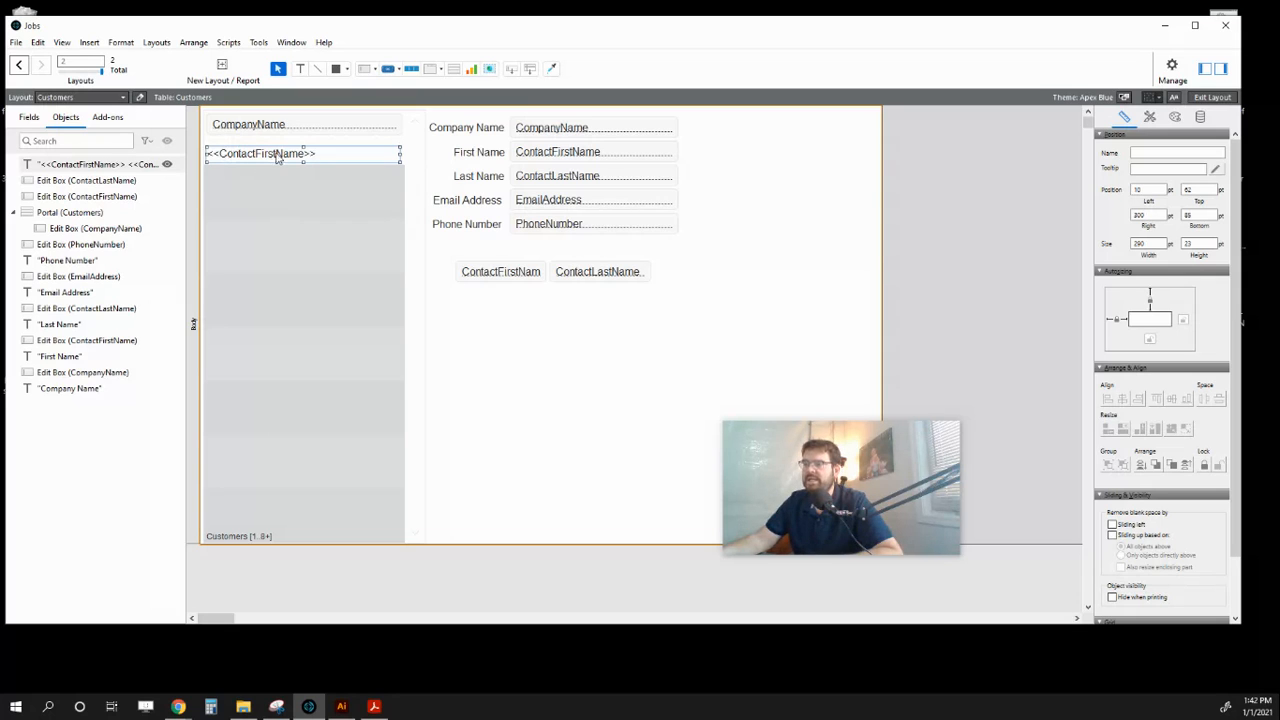
Shift the portal's CompanyName field slightly down toward the merge text, and save the layout on exiting layout editing
left_click_drag(270, 125, 271, 129)
left_click(645, 426)
left_click(1212, 100)
left_click(655, 352)
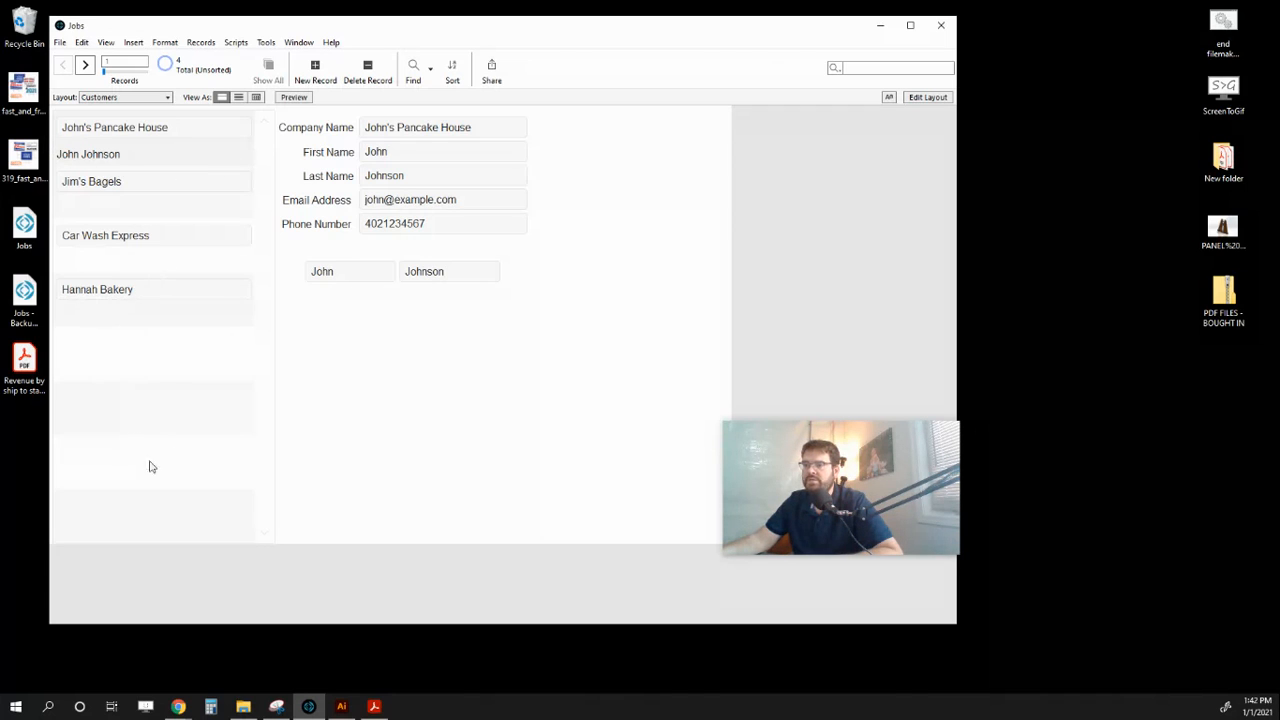
Reopen the Customers layout for editing and examine in the object list which objects are nested inside the Customers portal
left_click(916, 97)
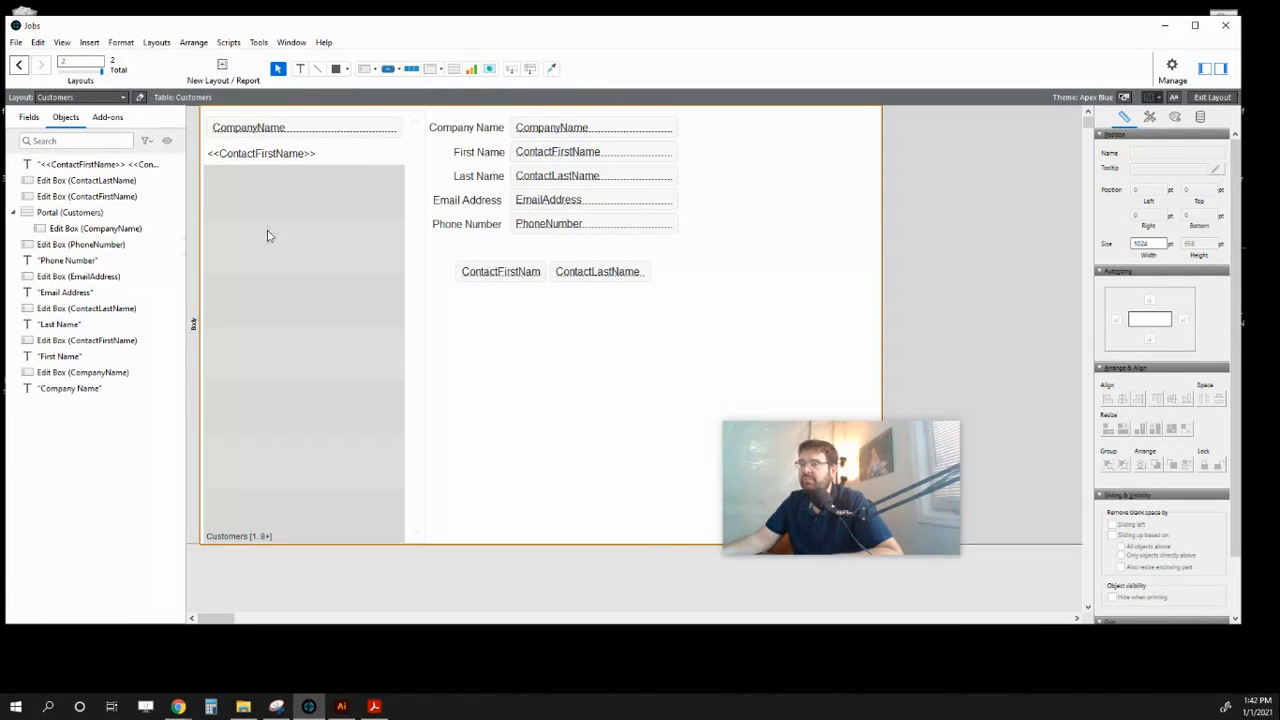
left_click(1205, 68)
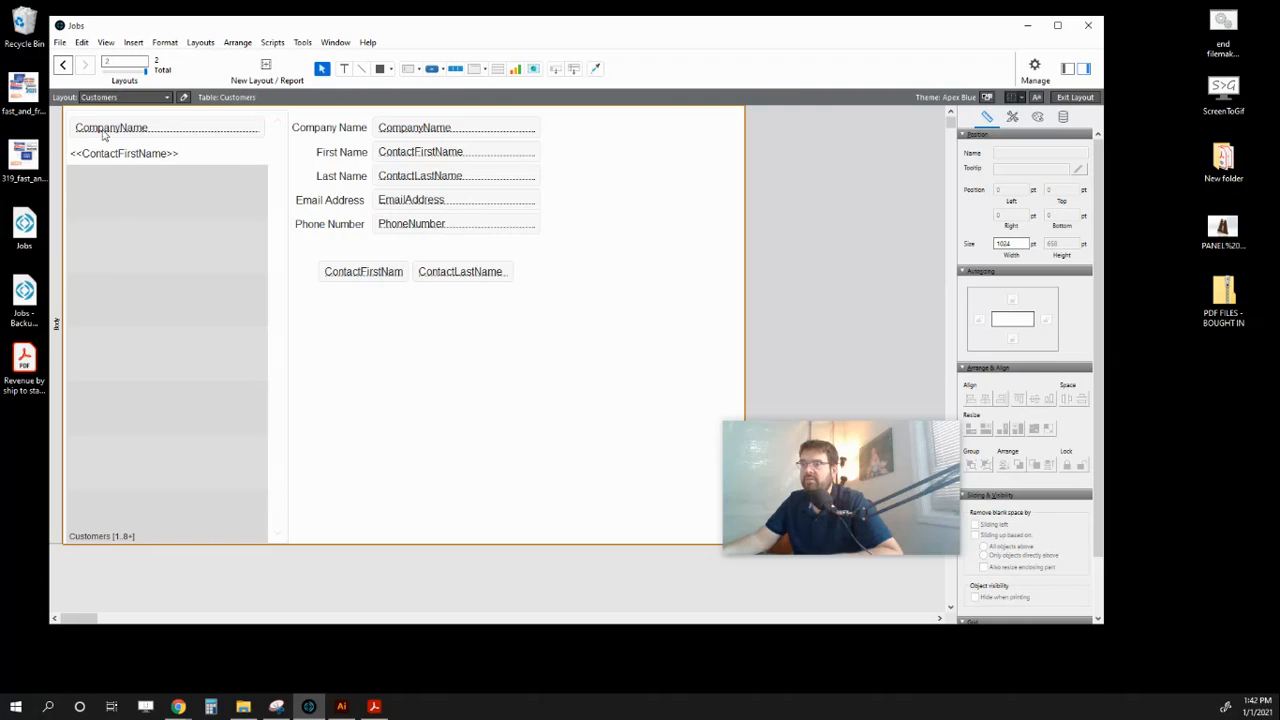
left_click(1066, 70)
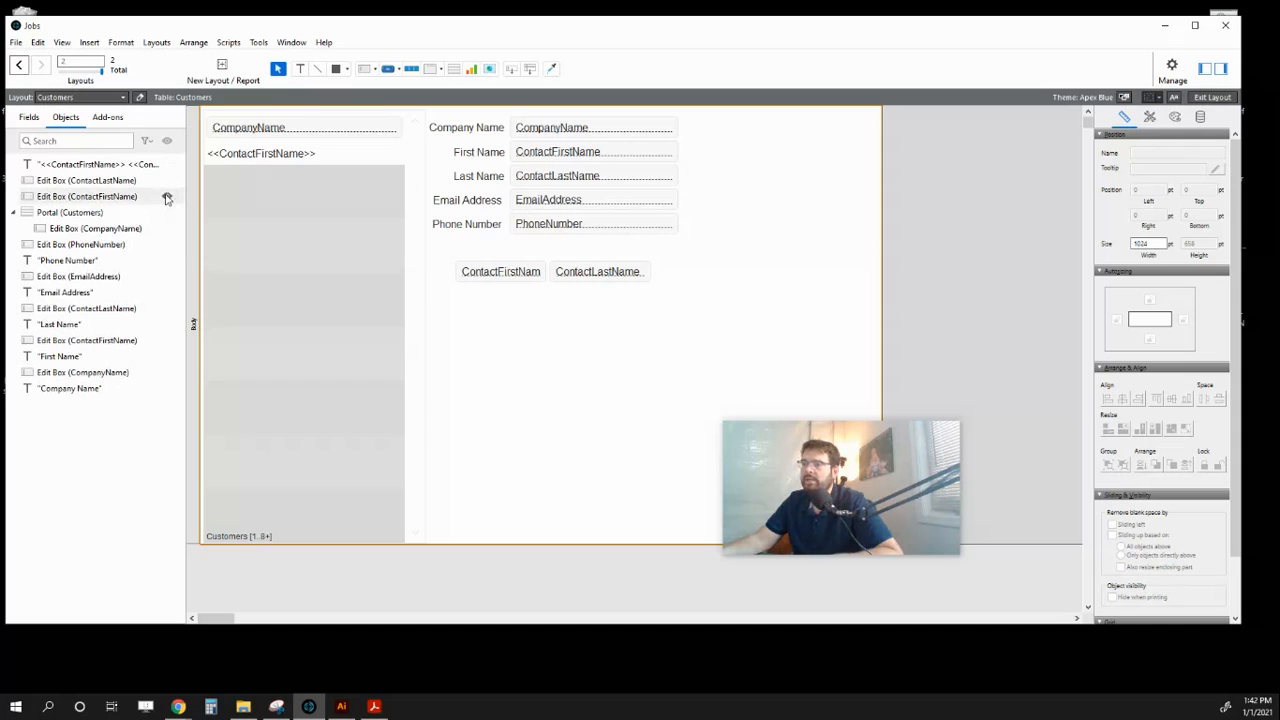
left_click(245, 156)
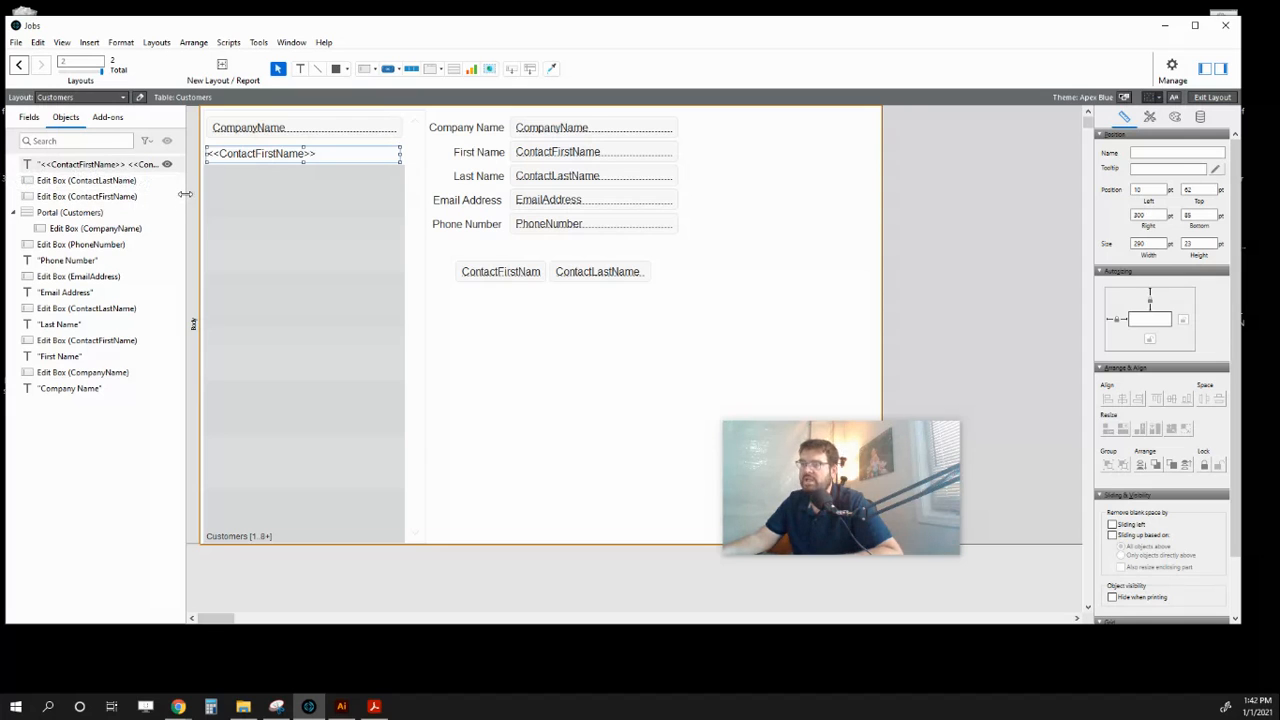
left_click_drag(185, 193, 215, 193)
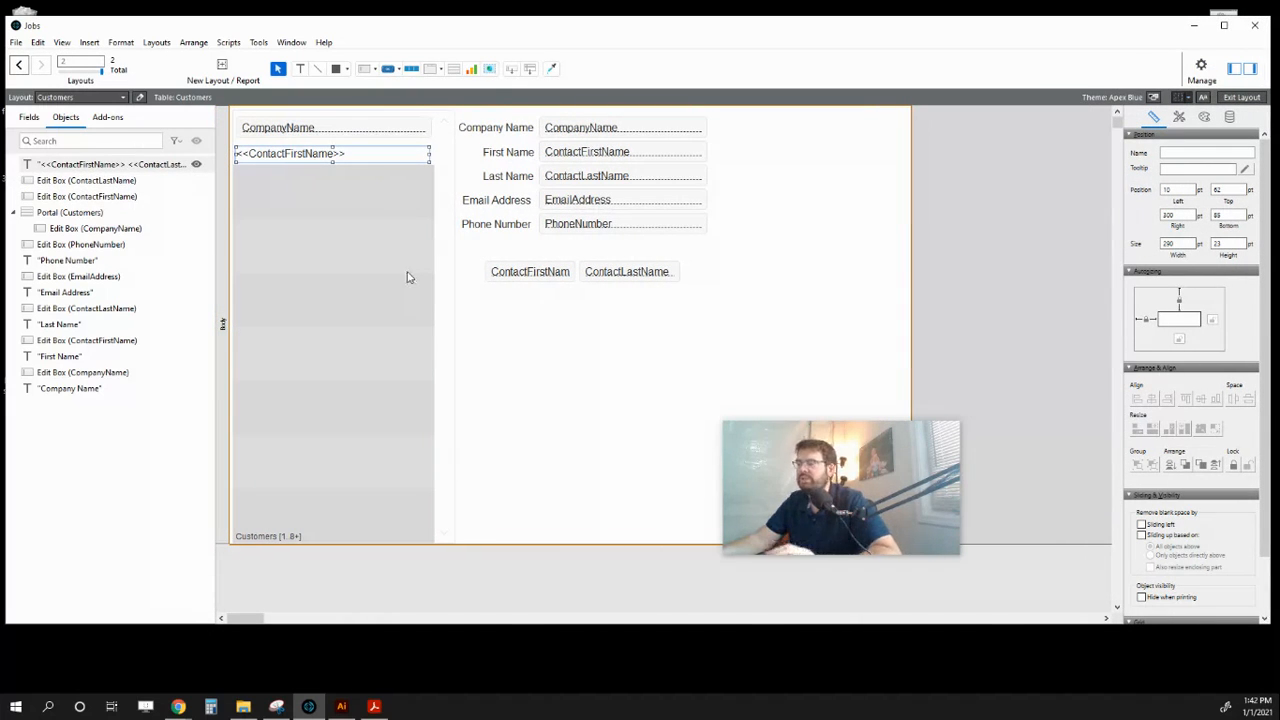
left_click(65, 213)
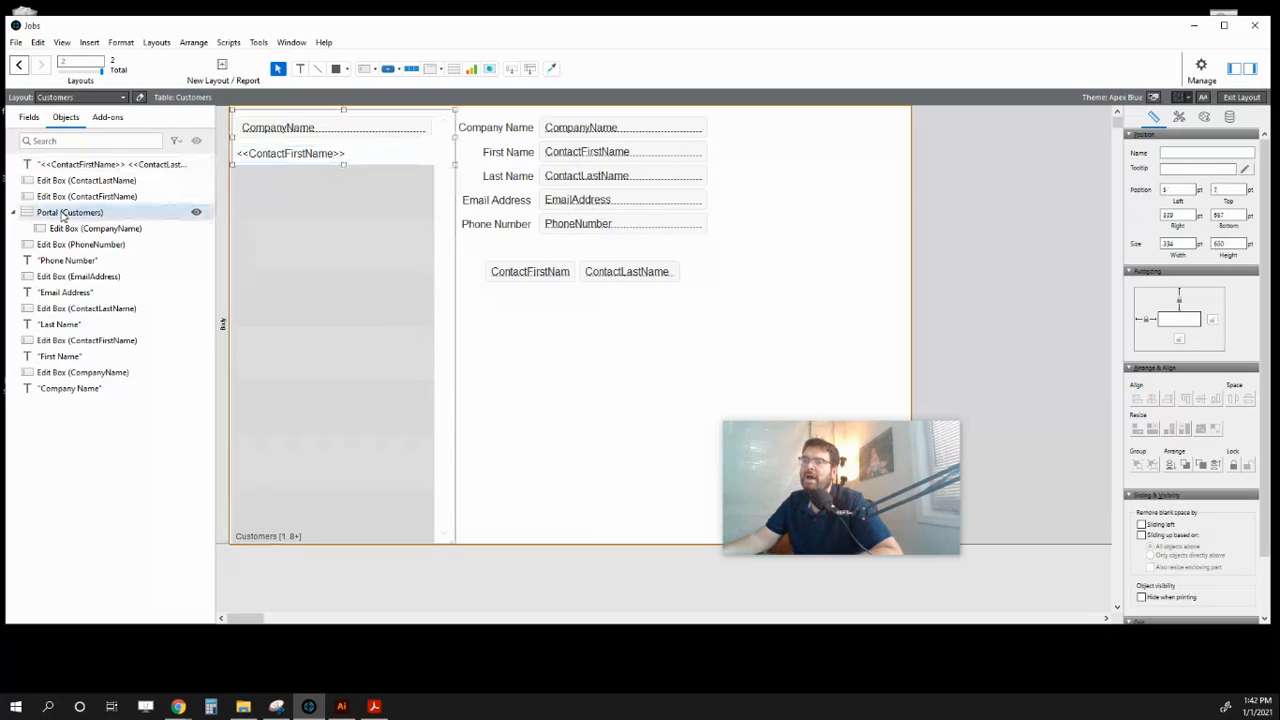
left_click(97, 229)
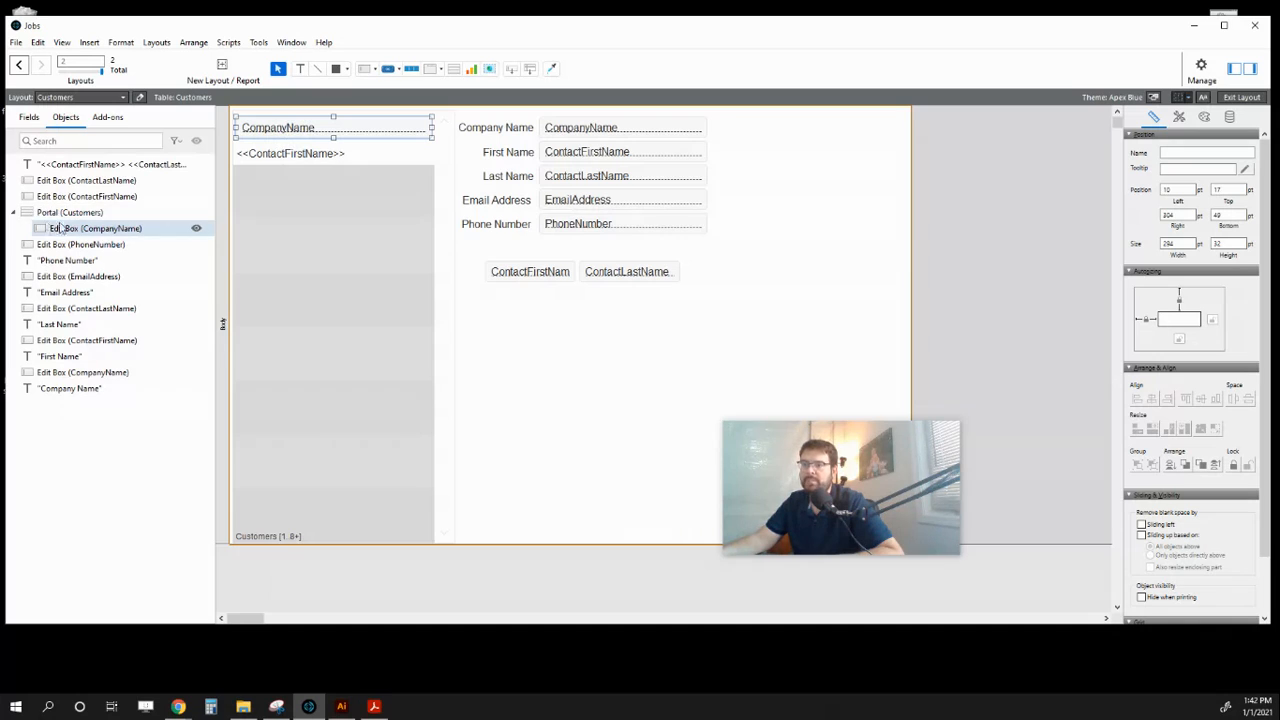
Try to move the contact-name merge text into the Customers portal by reordering it beneath CompanyName in the object list
left_click(60, 166)
left_click_drag(80, 200, 48, 237)
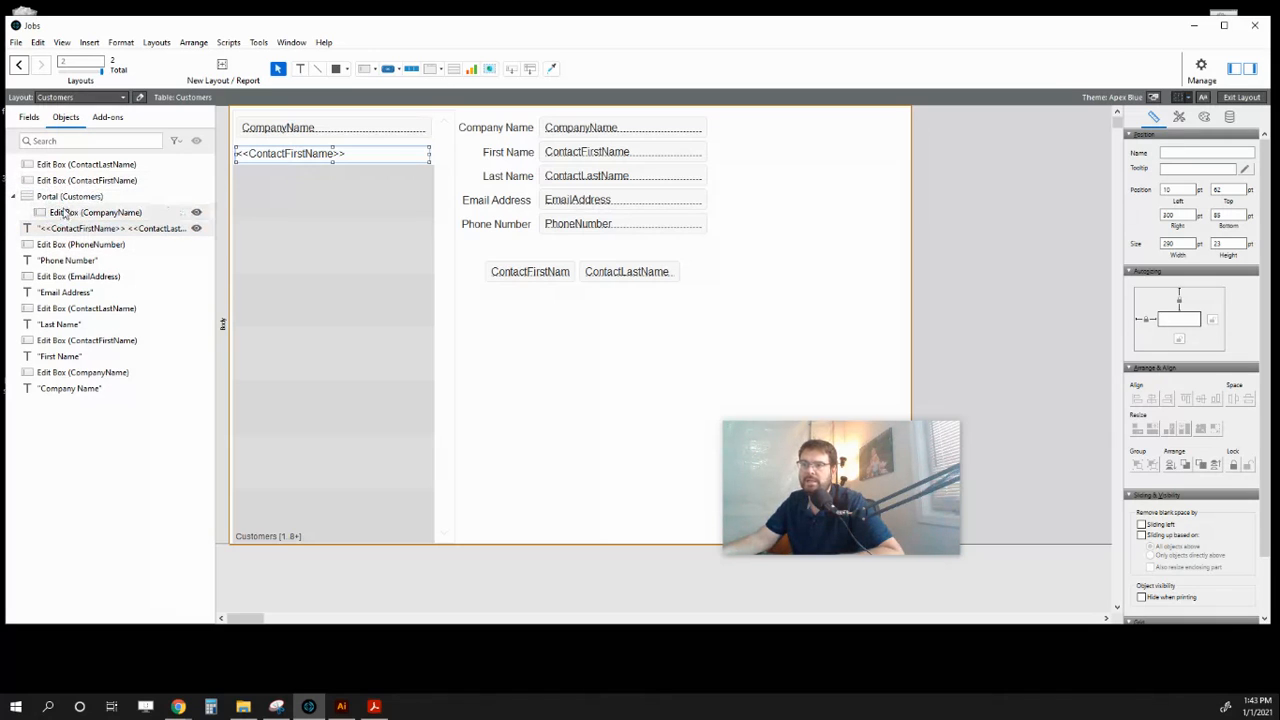
left_click(285, 157)
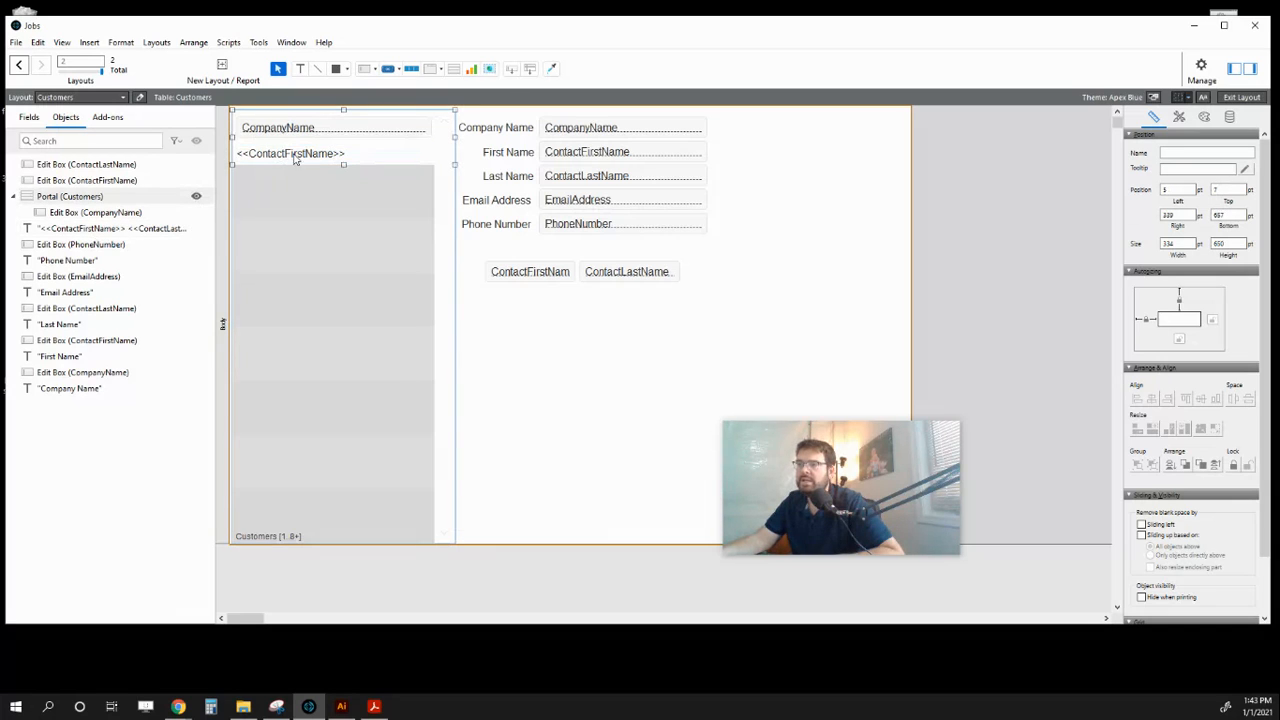
Nest the contact-name merge text inside the Customers portal by moving it slightly up within the first row, and save the layout
left_click(60, 228)
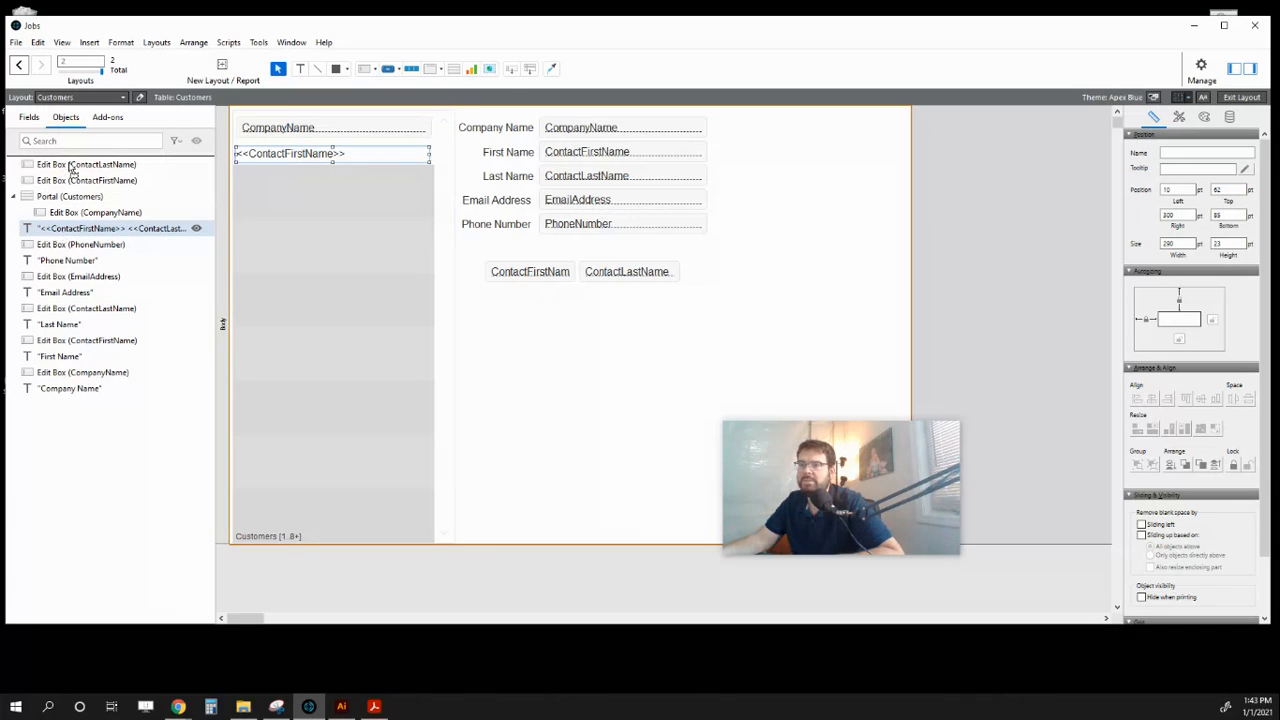
left_click_drag(72, 172, 70, 166)
left_click(523, 371)
left_click(313, 155)
mouse_move(272, 153)
left_mouse_down()
mouse_move(395, 203)
mouse_move(566, 353)
mouse_move(374, 242)
mouse_move(291, 145)
mouse_move(285, 157)
left_mouse_up()
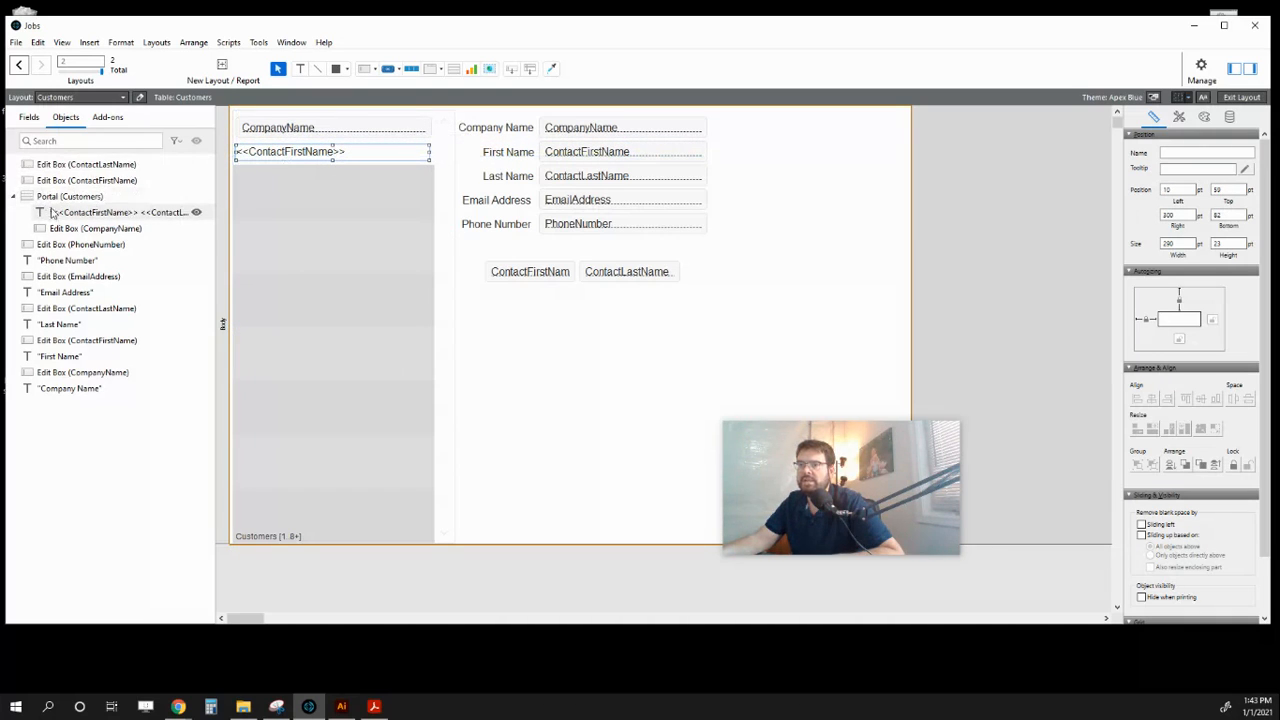
left_click(484, 362)
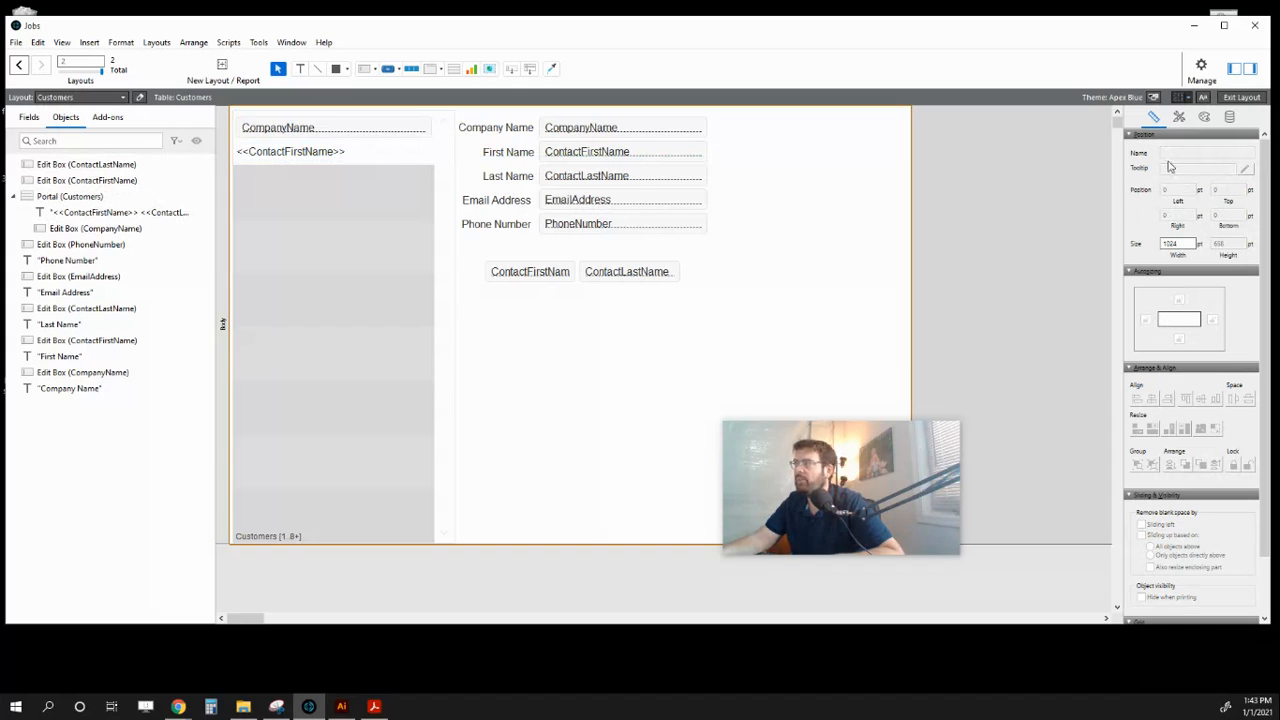
left_click(1241, 97)
left_click(660, 348)
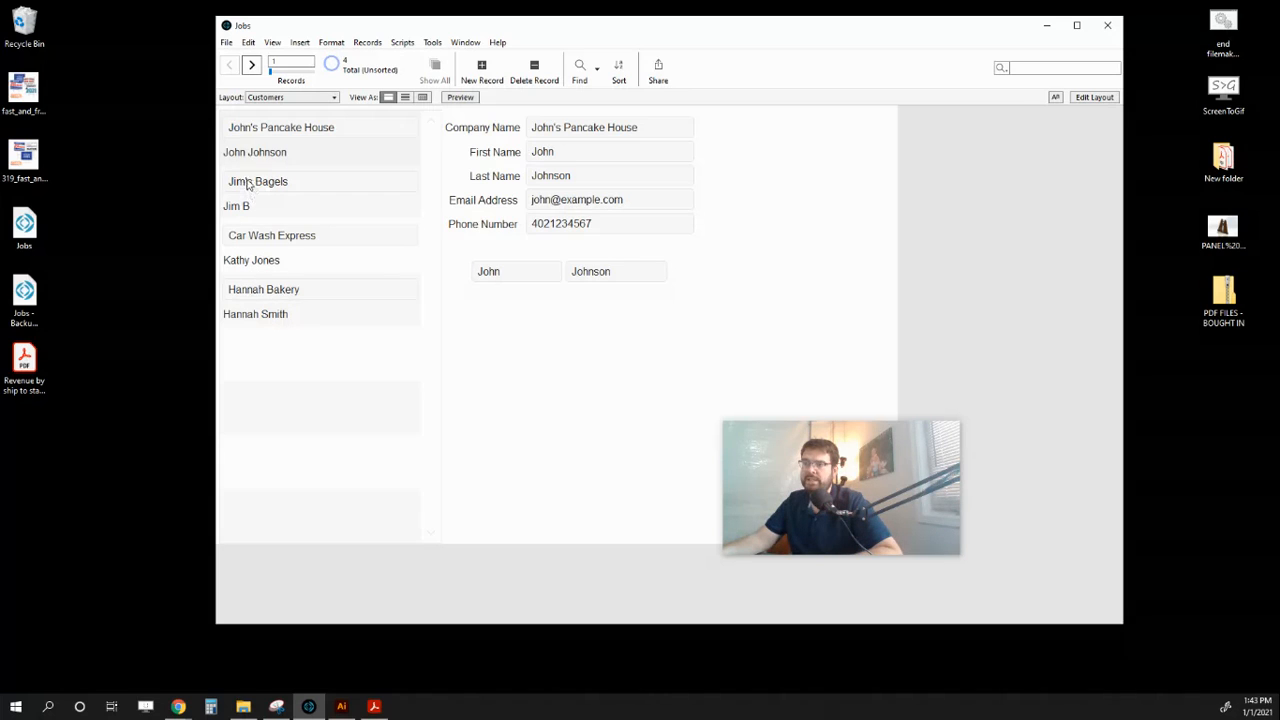
Reopen the Customers layout for editing and narrow the portal's contact-name merge text to about 278 pt wide
left_click(1094, 97)
left_click(281, 153)
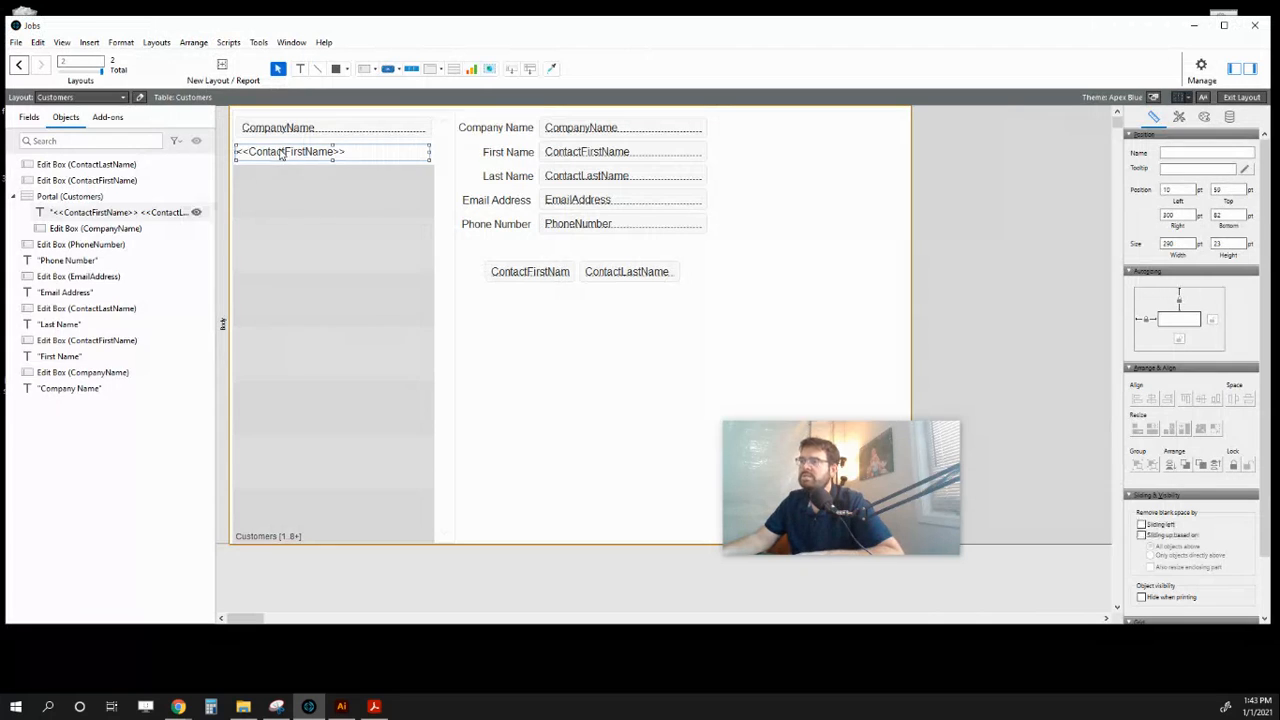
left_click_drag(430, 152, 418, 153)
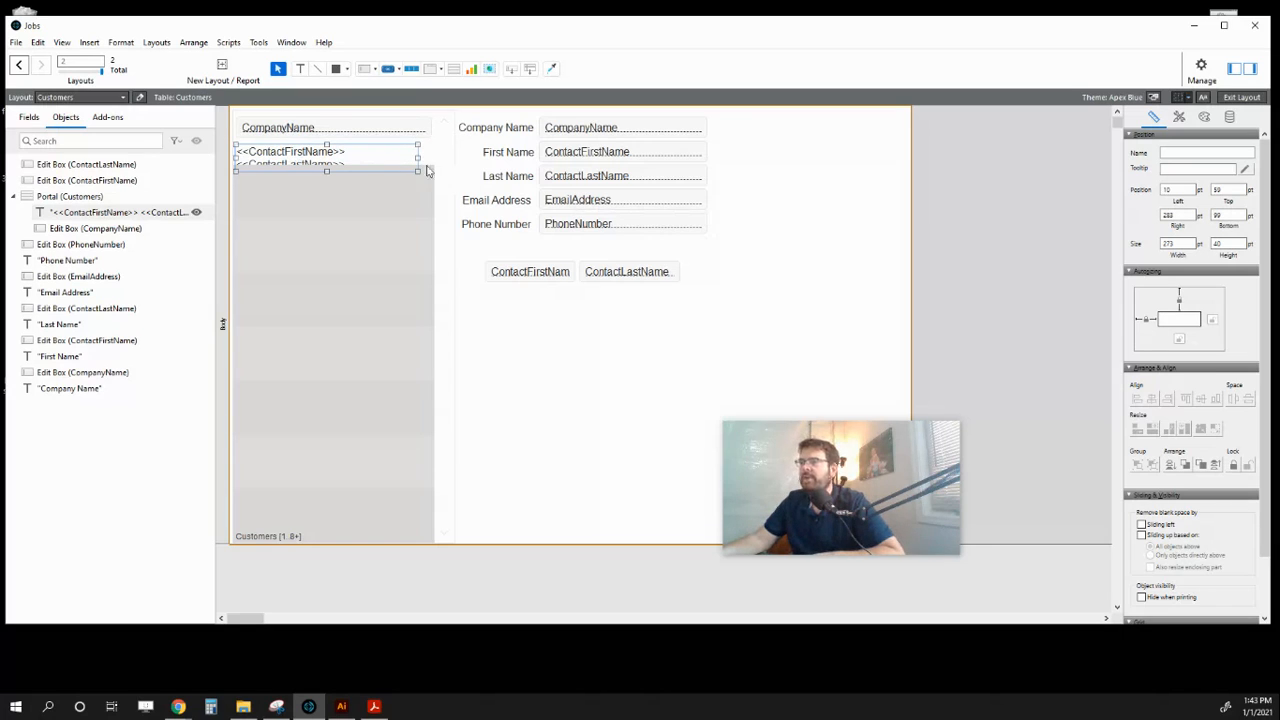
left_click_drag(417, 157, 354, 157)
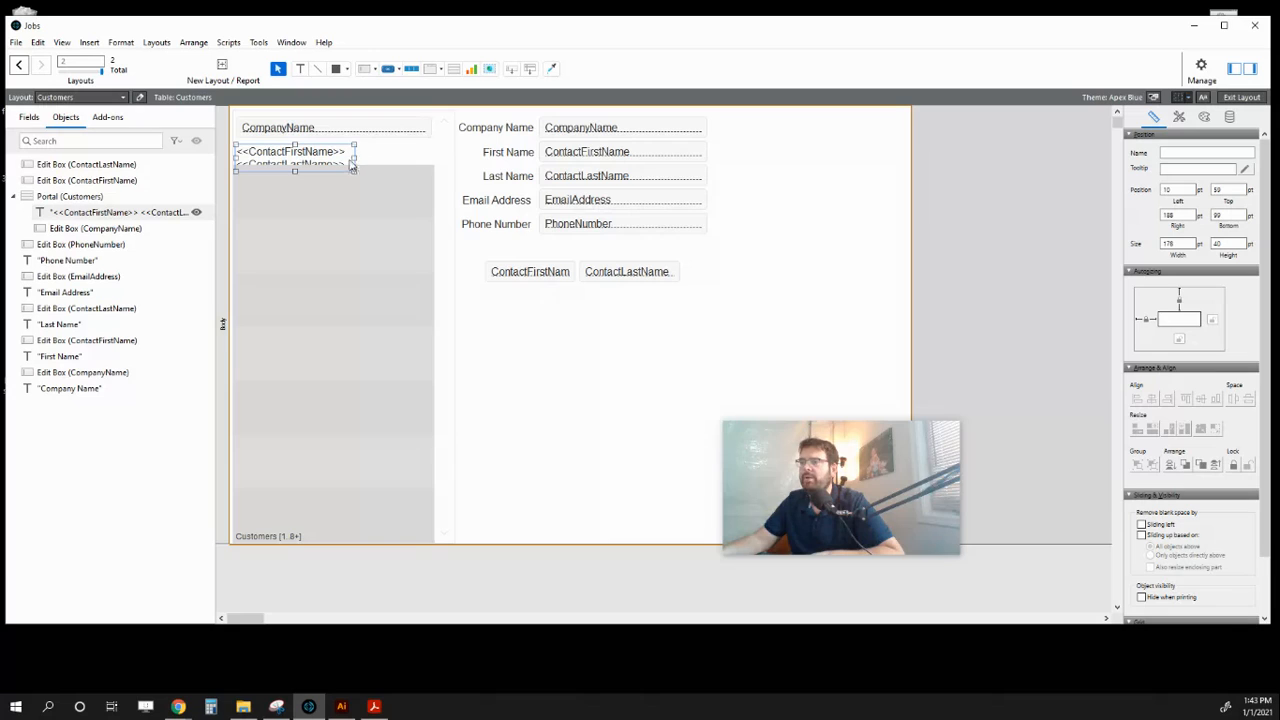
left_click_drag(356, 158, 392, 160)
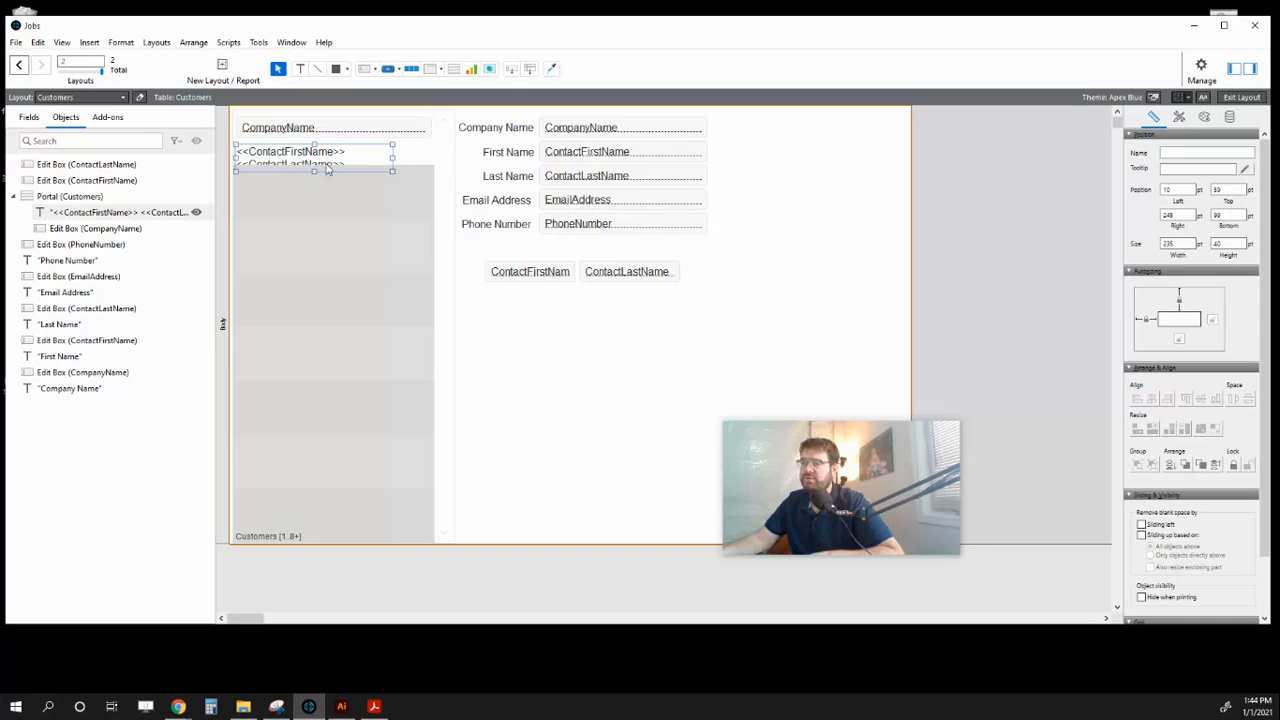
left_click_drag(394, 160, 420, 158)
left_click_drag(324, 172, 336, 161)
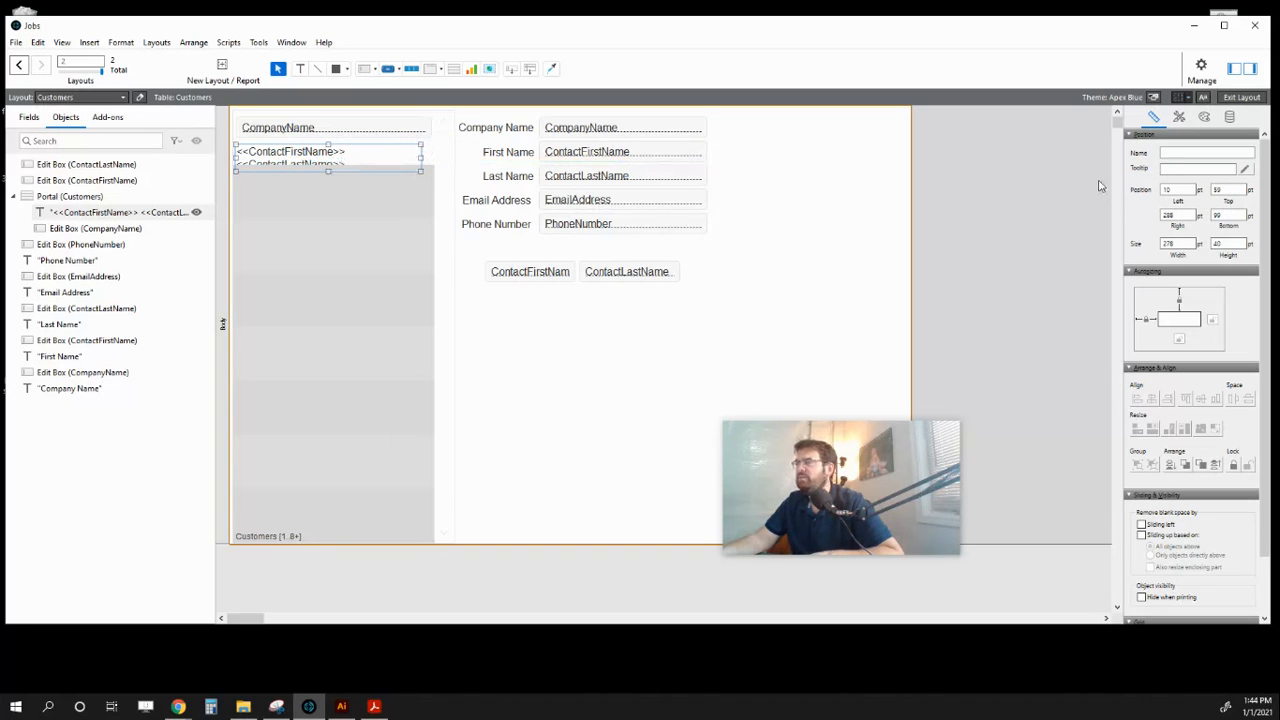
Set the height of the portal's contact-name merge text to 22 pt
left_click_drag(1236, 241, 1177, 243)
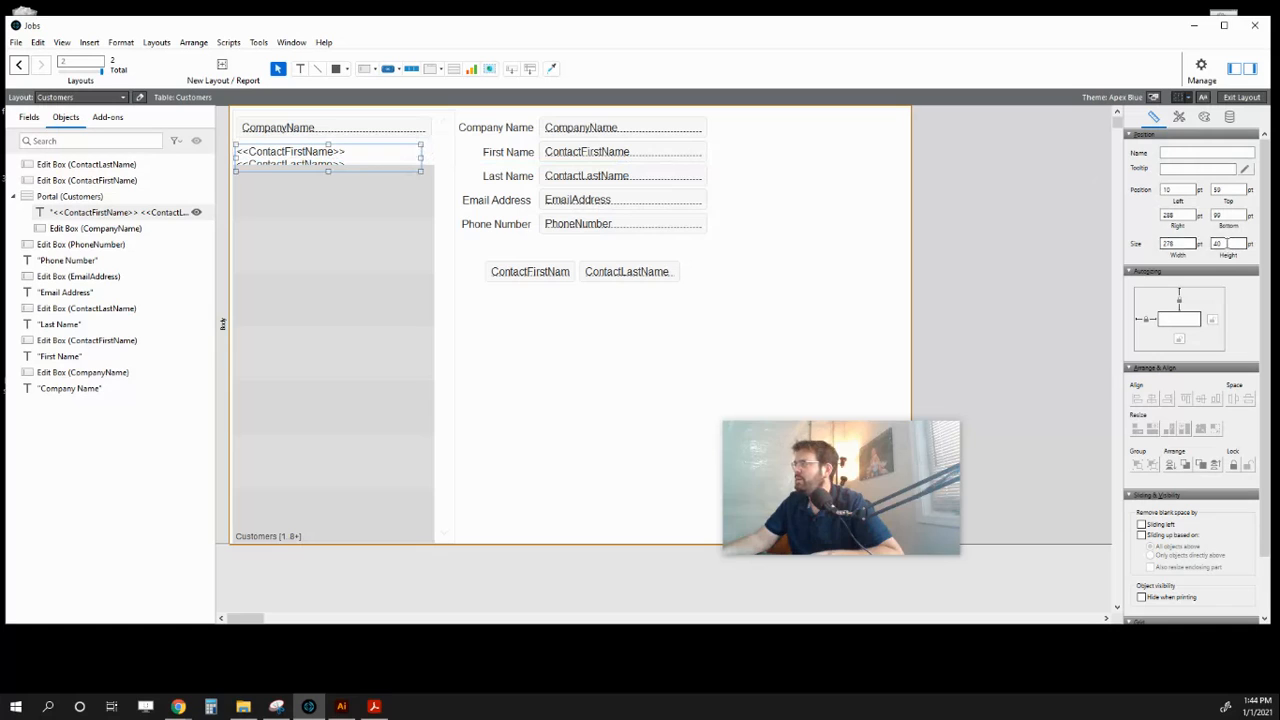
type("22")
left_click(1177, 243)
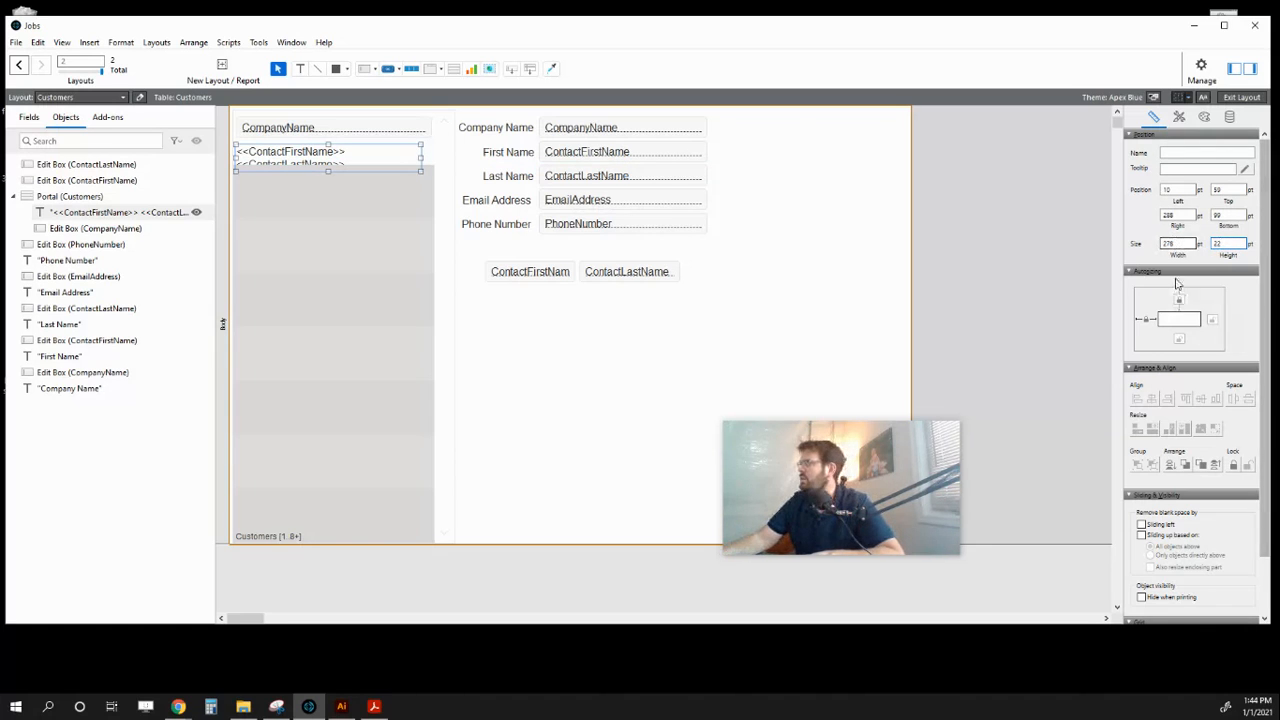
left_click(1018, 233)
Indent the contact-name merge text slightly to the right beneath CompanyName, and save the layout on exiting layout editing
left_click(382, 162)
left_click(317, 155)
left_click_drag(304, 152, 343, 154)
left_click(812, 245)
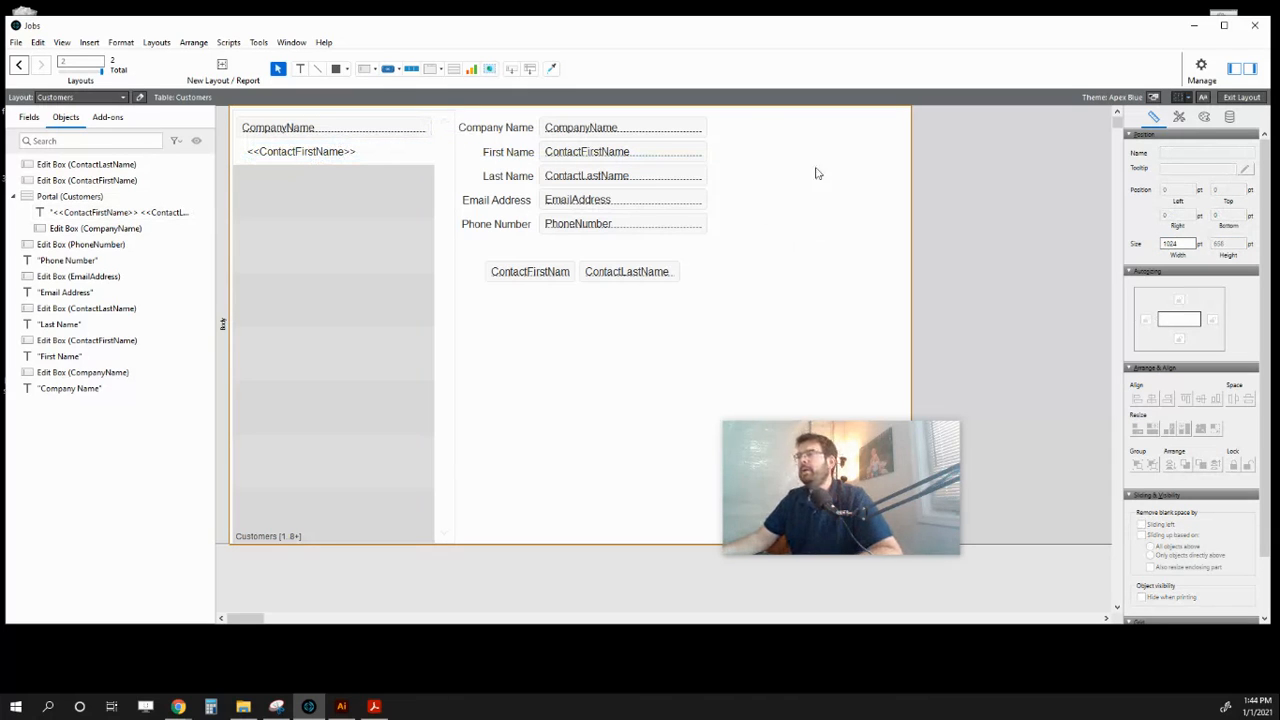
left_click(1241, 97)
left_click(673, 349)
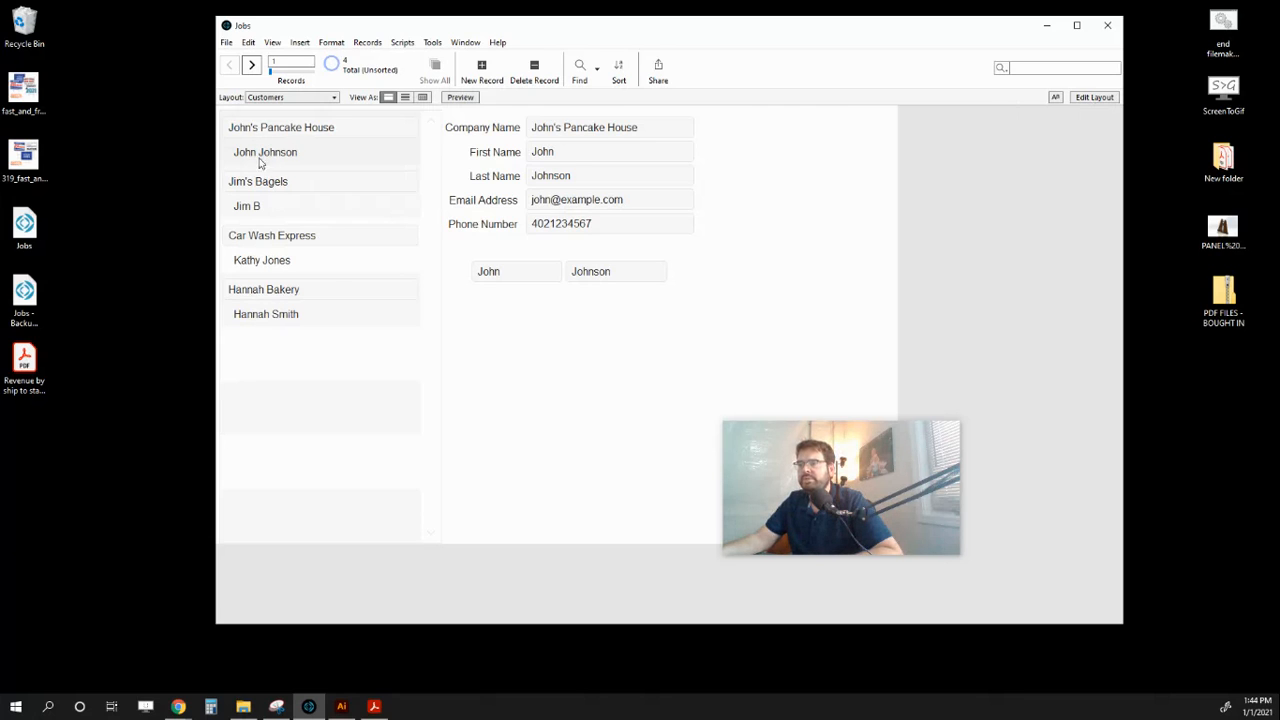
Reopen the Customers layout for editing and delete the CompanyName edit box from the portal row
left_click(1108, 98)
left_click(288, 128)
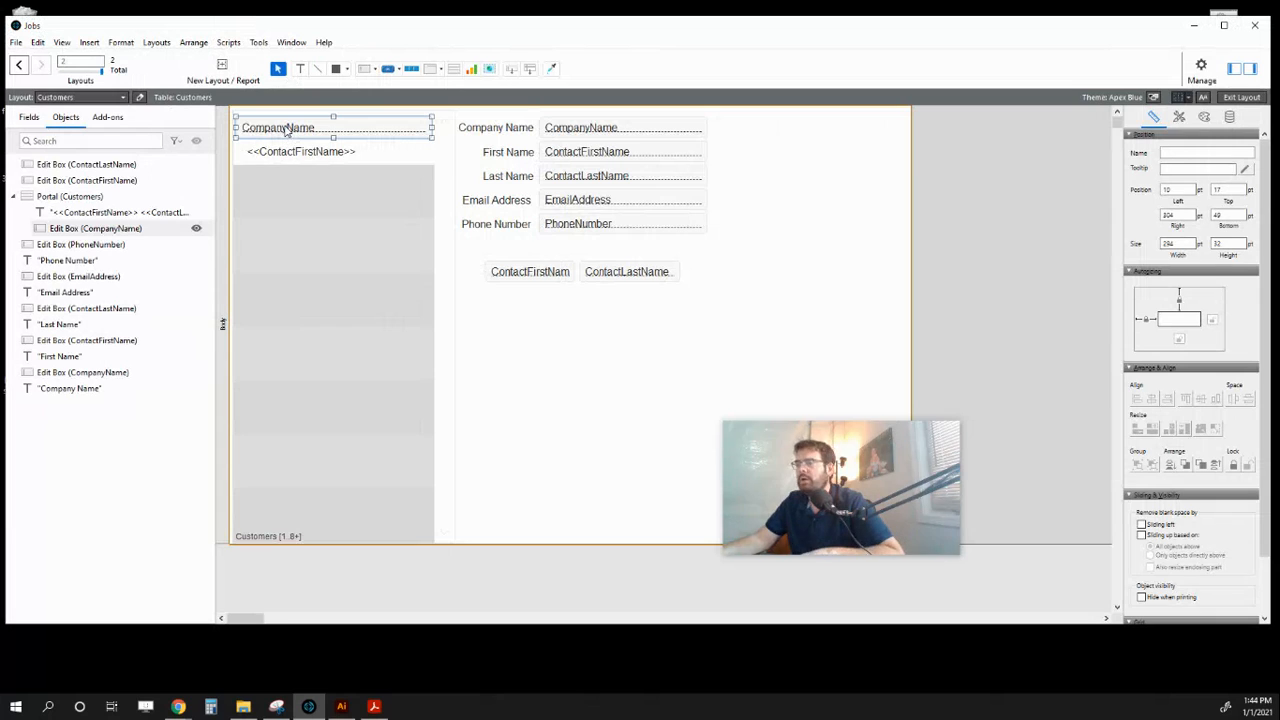
key("Delete")
left_click(306, 156)
left_click(301, 134)
Insert a CompanyName merge field above the contact name in the portal row and align it near the row's left edge
left_click(300, 68)
left_click(250, 130)
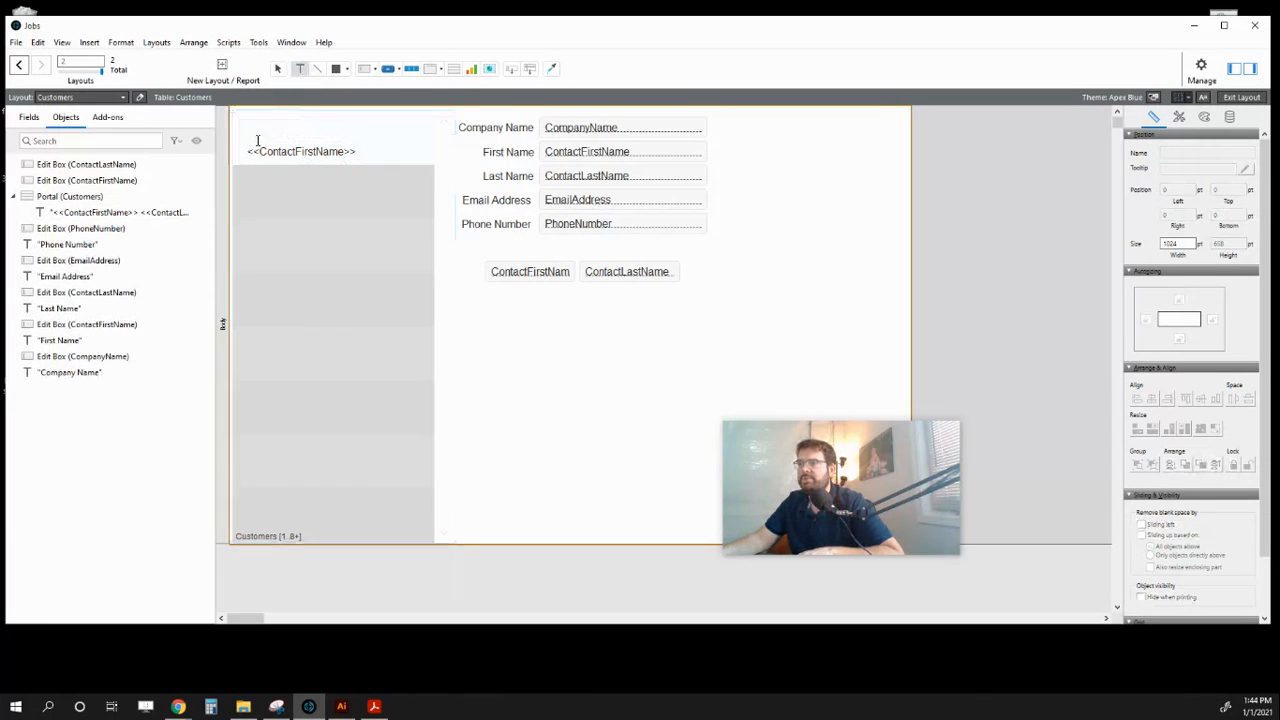
left_click(89, 42)
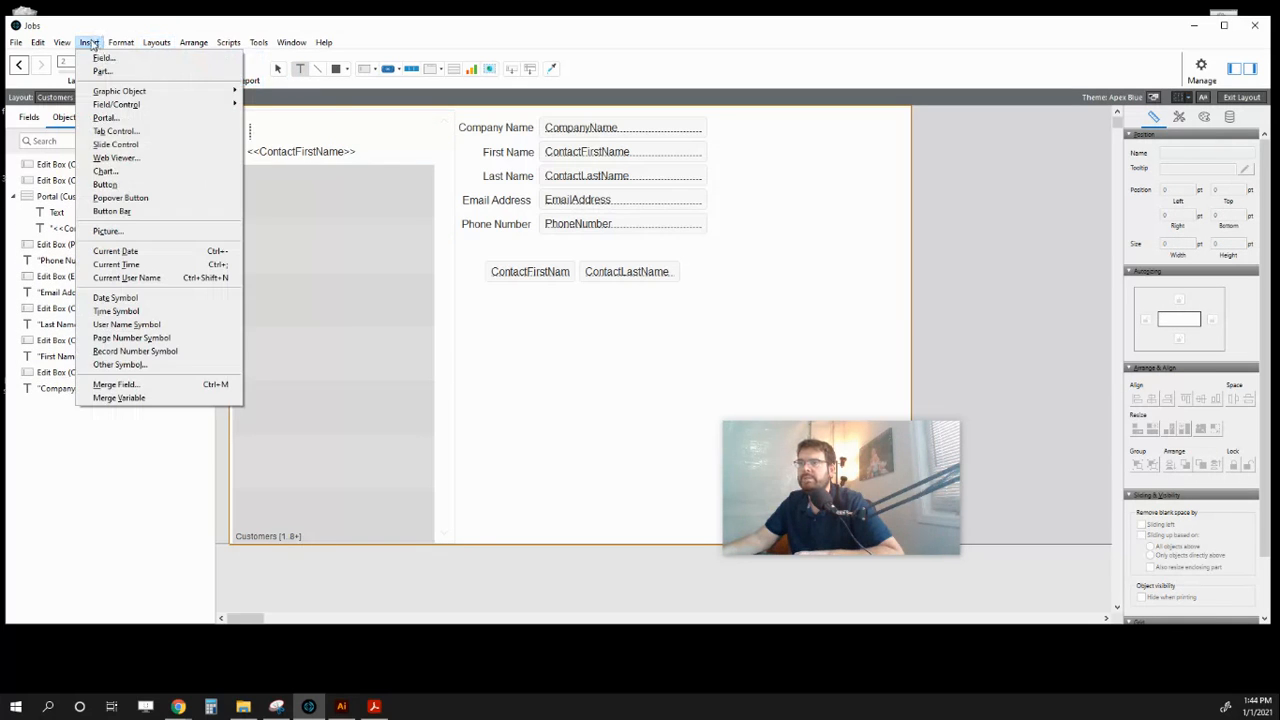
left_click(116, 384)
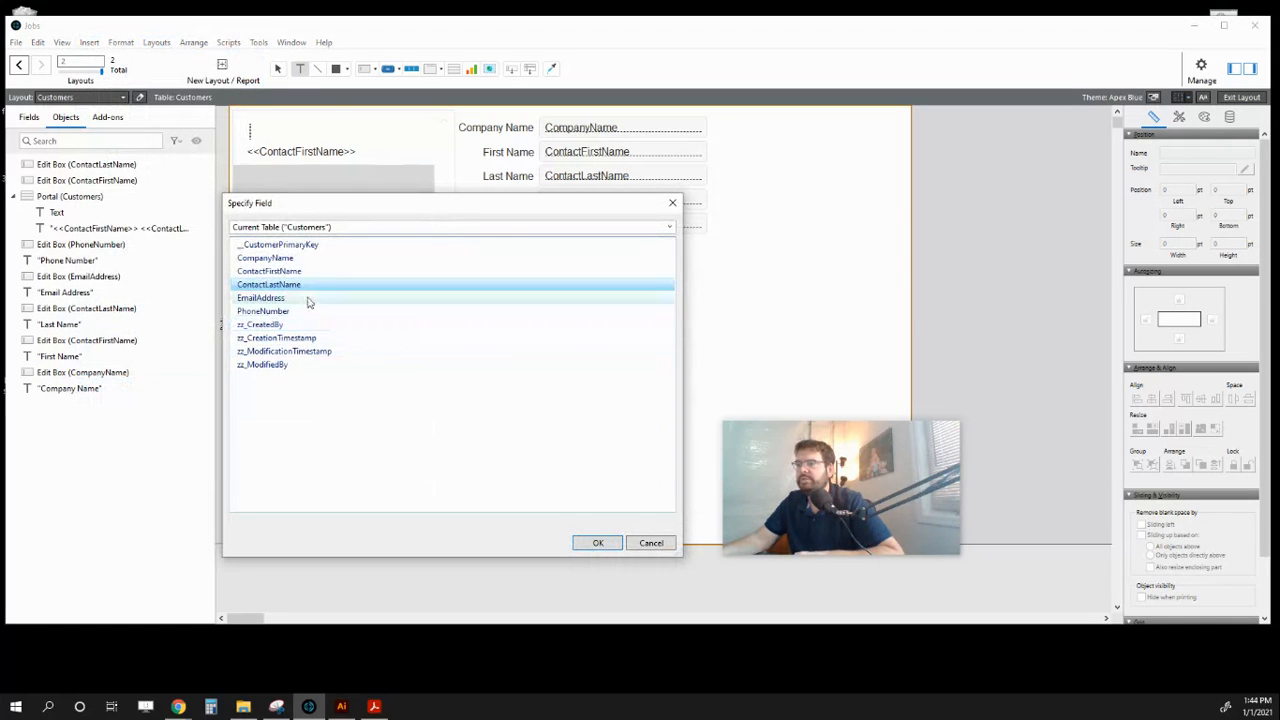
left_click(268, 258)
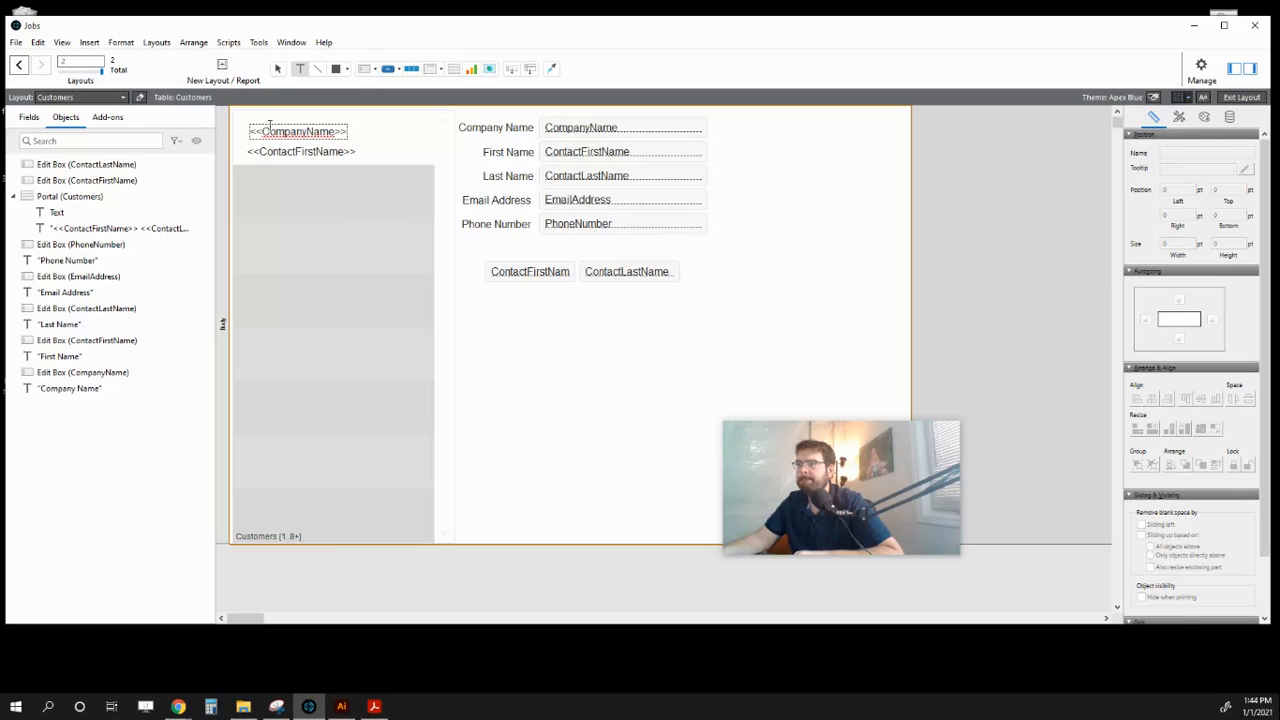
key("Escape")
left_click_drag(303, 137, 293, 126)
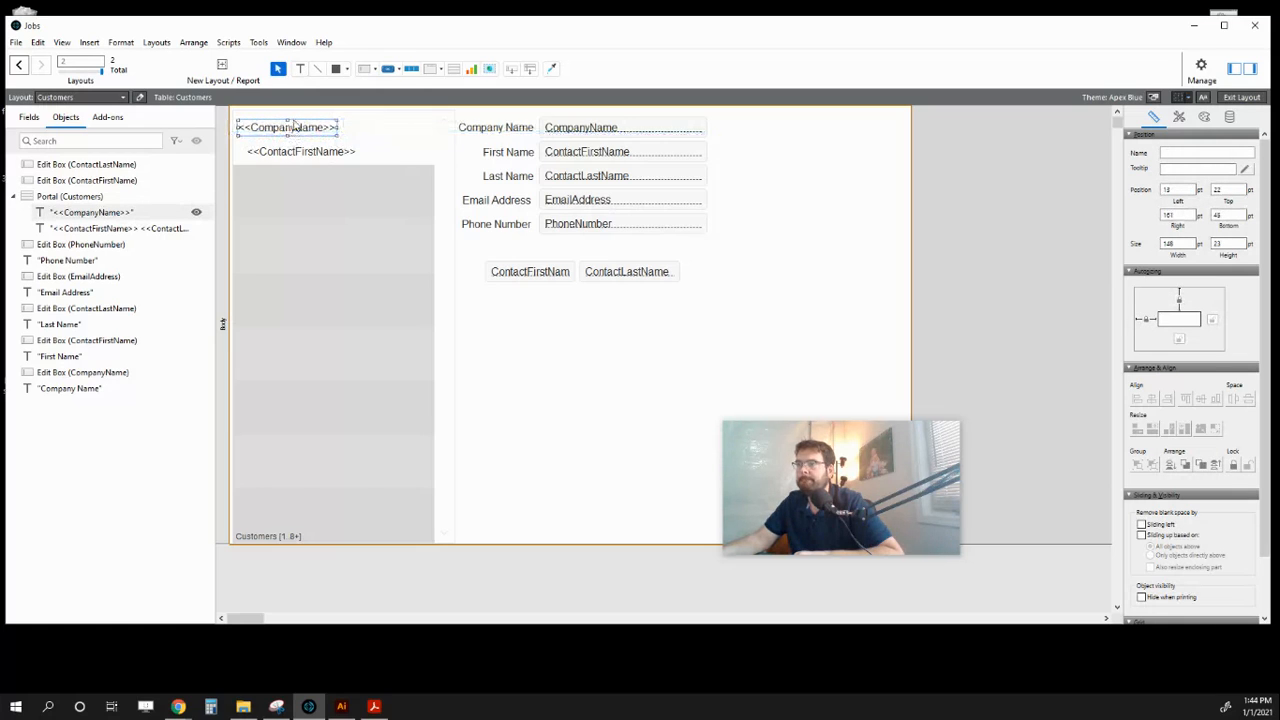
Make the portal's CompanyName merge text bold and display its appearance settings
left_click(1204, 98)
left_click(198, 114)
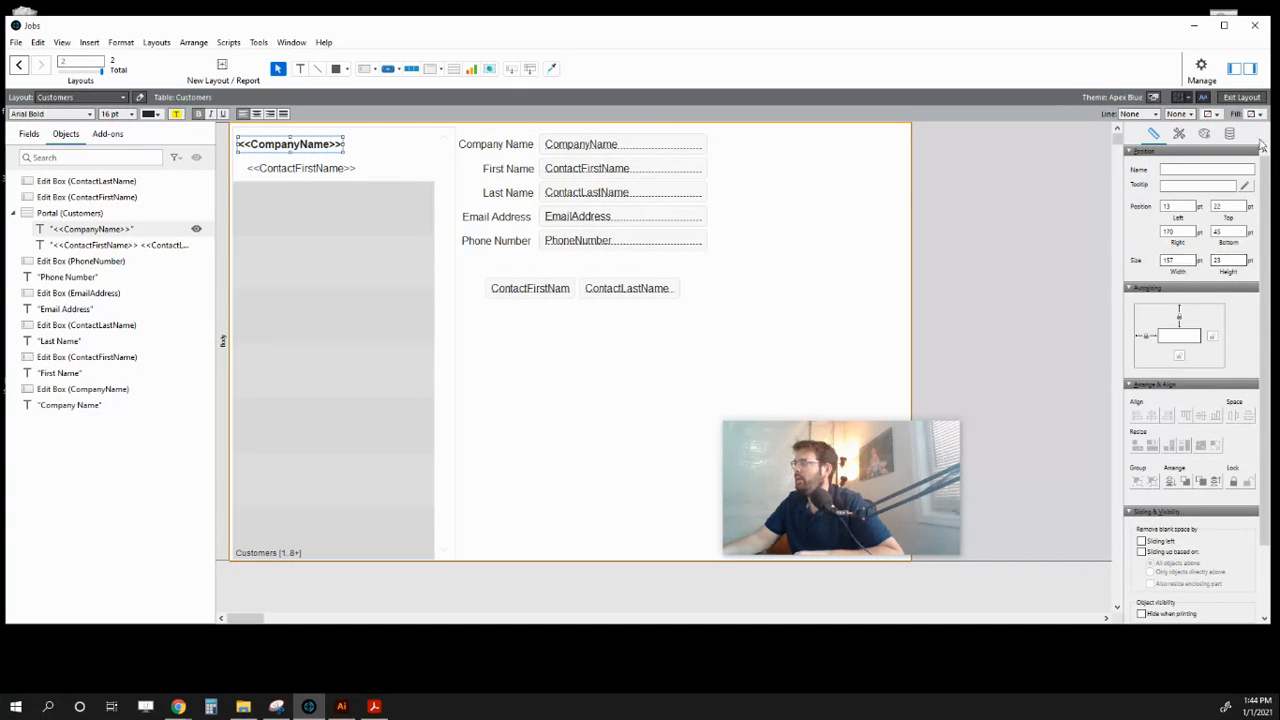
left_click(1203, 136)
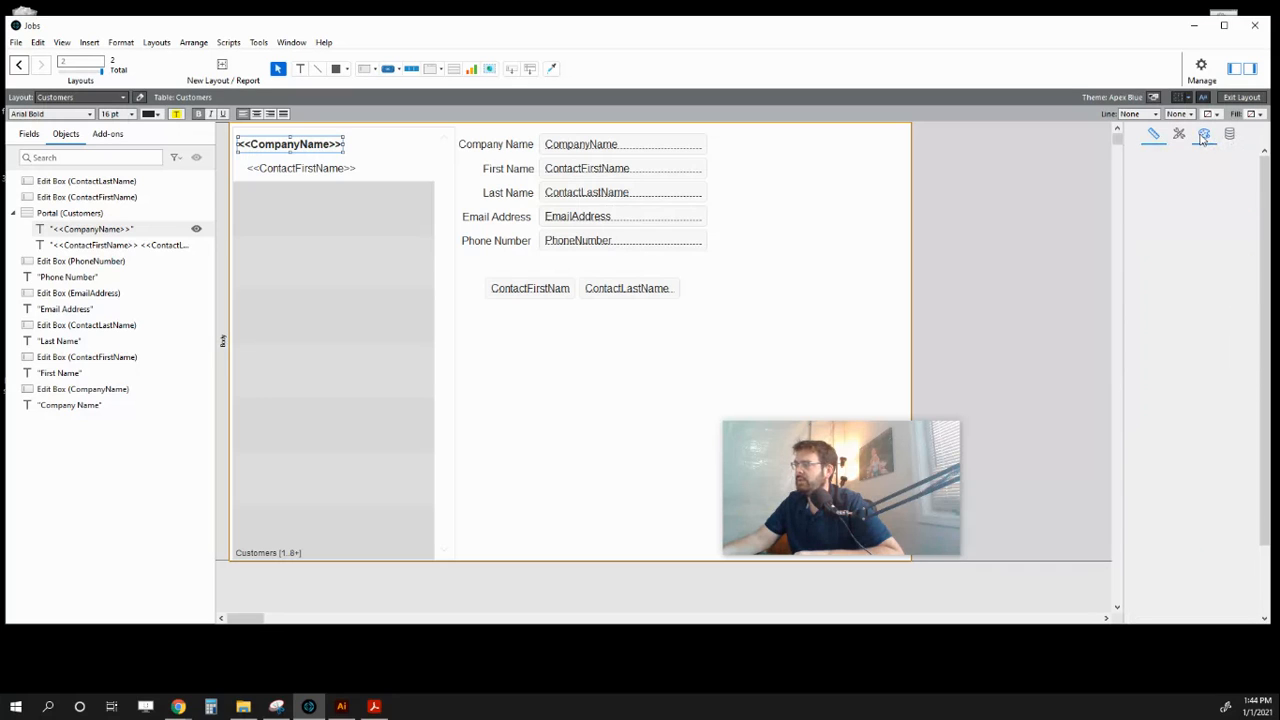
scroll(1218, 428, "down", 5)
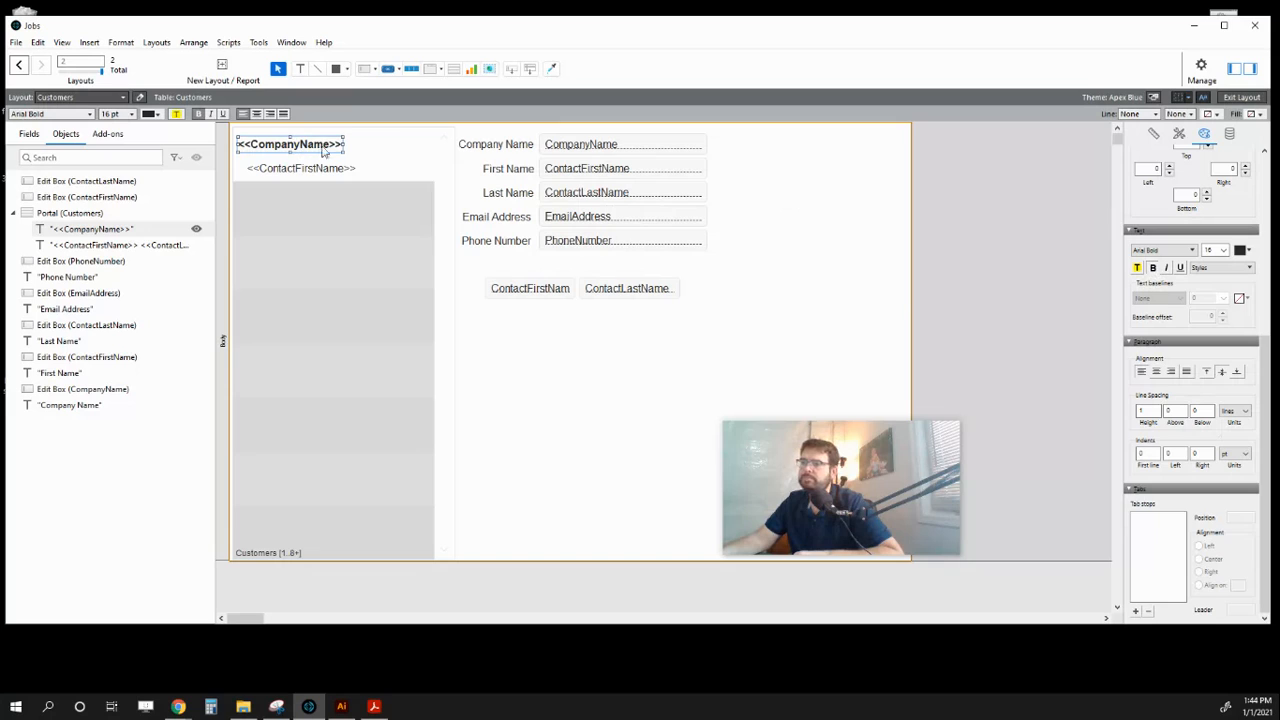
Widen the CompanyName merge text to nearly the full portal row and shift it slightly down
left_click_drag(340, 148, 430, 147)
left_click_drag(335, 151, 336, 155)
left_click(775, 231)
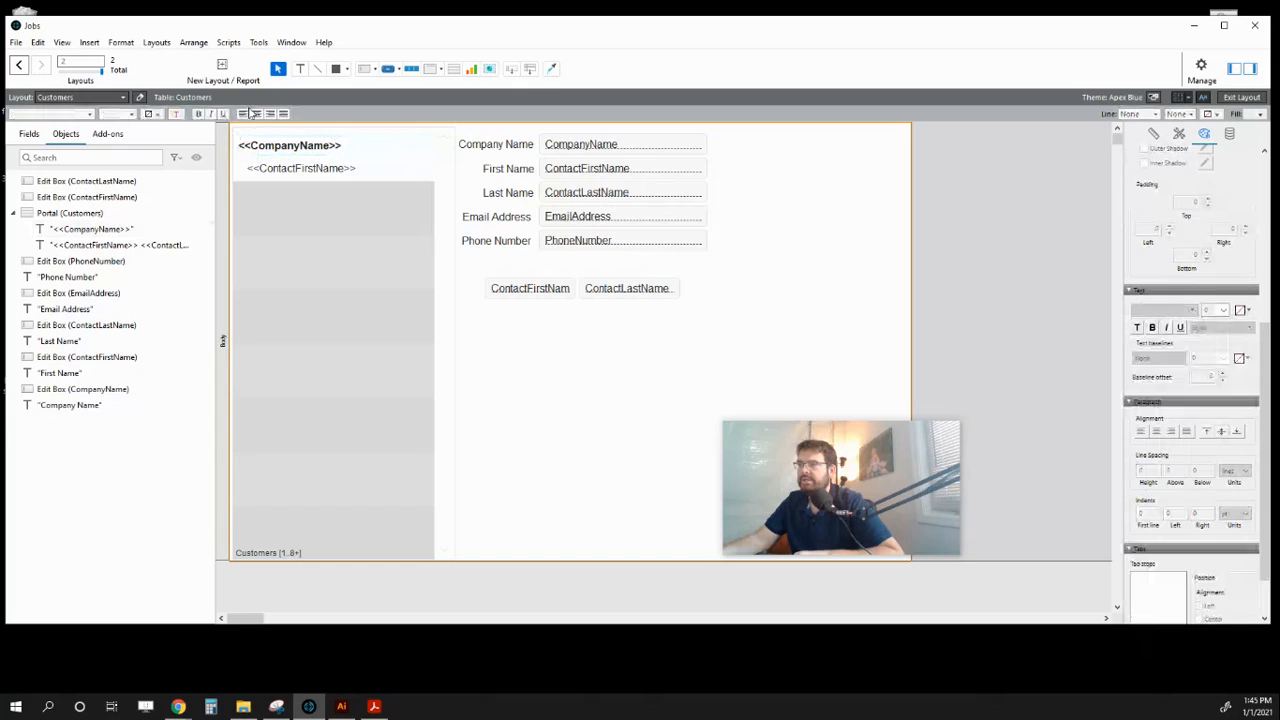
Exit layout editing and save the changes to the Customers layout
left_click(292, 172)
left_click(903, 220)
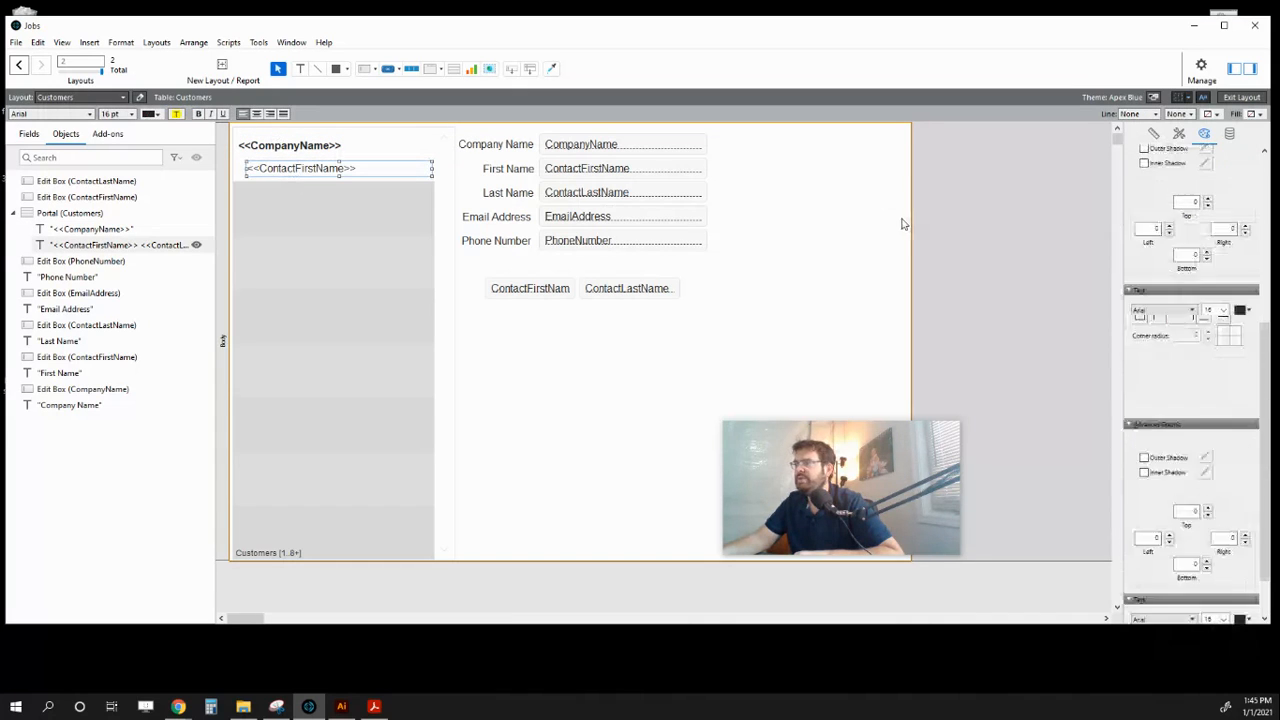
left_click(1241, 97)
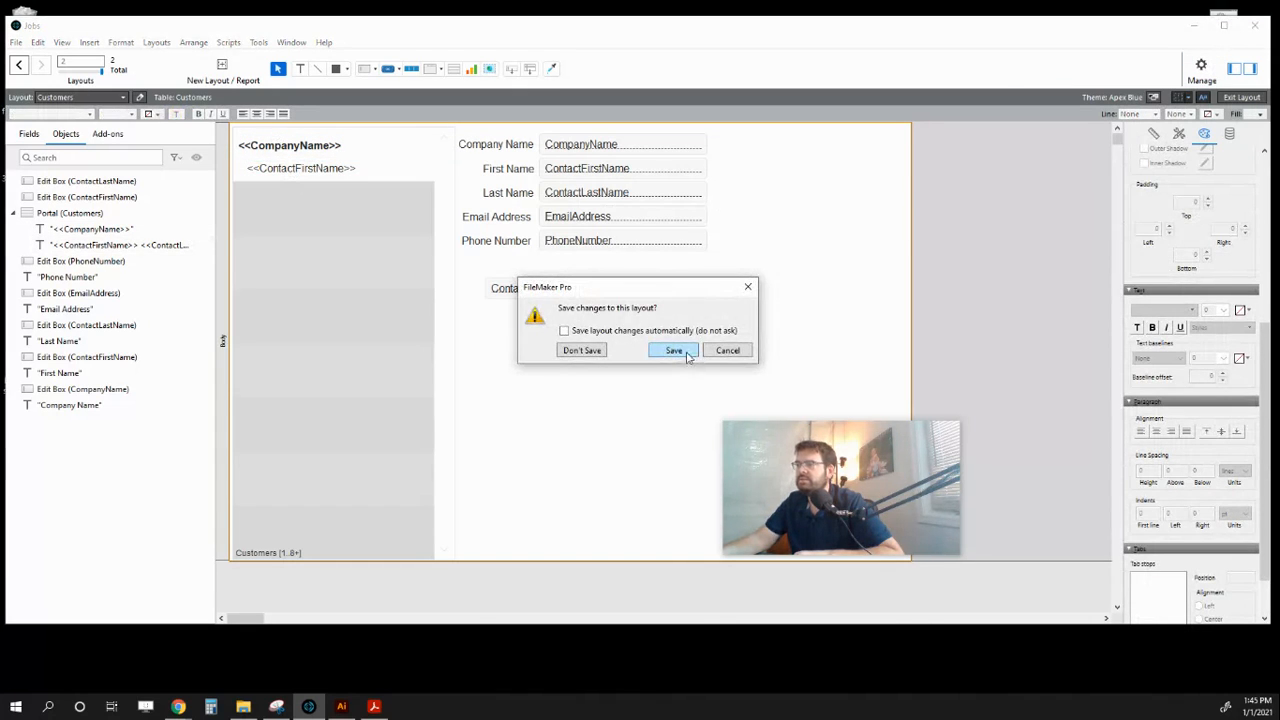
left_click(685, 353)
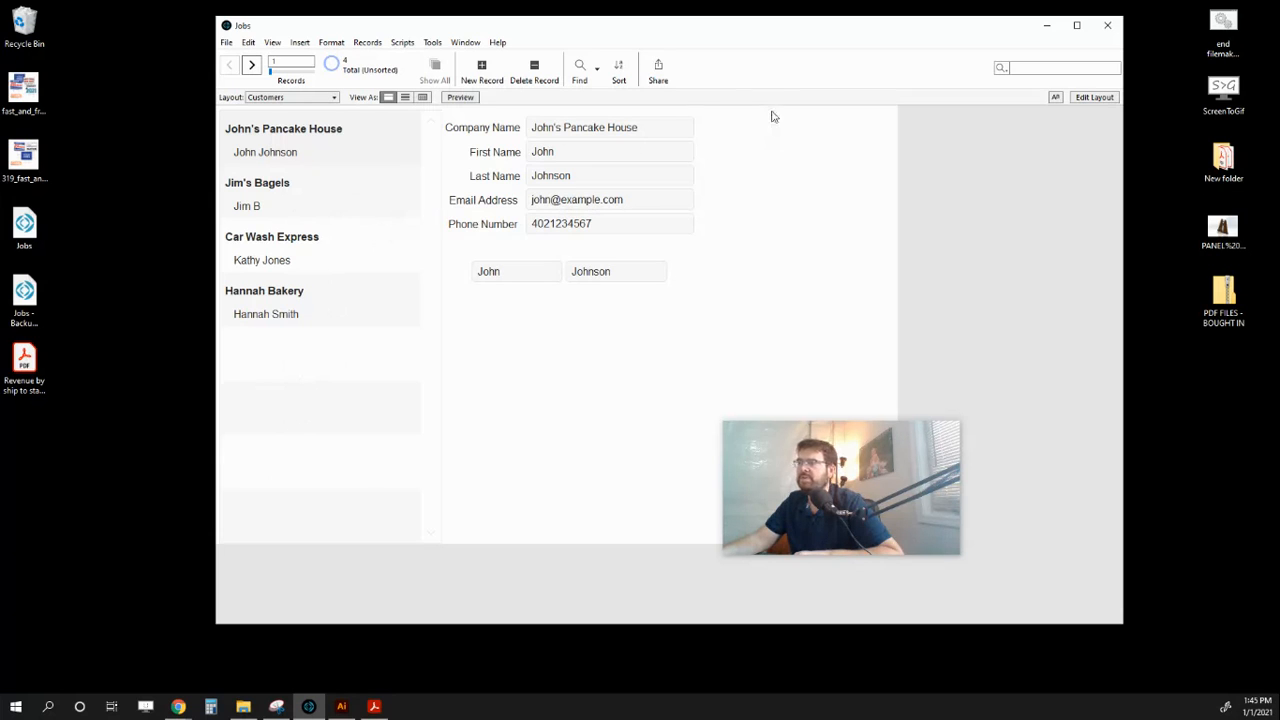
Reopen the Customers layout for editing and draw a large portal filling the empty area below the customer detail fields
left_click(1094, 97)
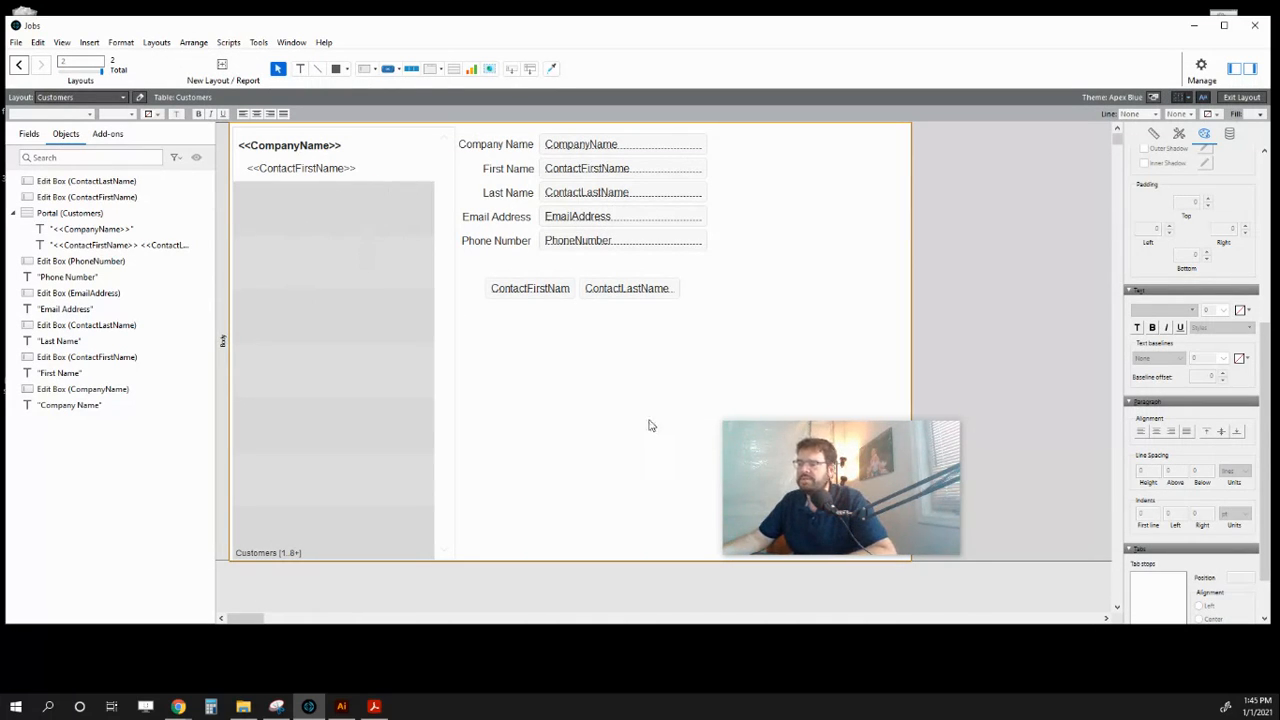
left_click_drag(832, 489, 946, 210)
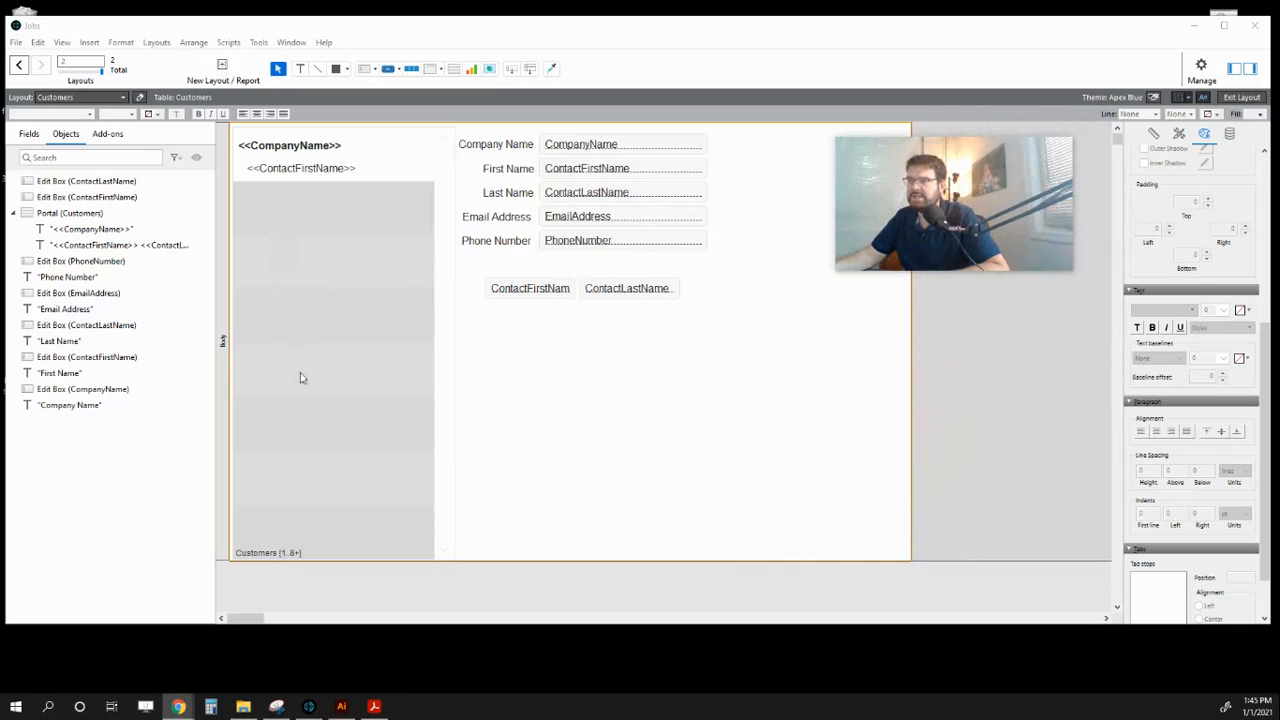
left_click(628, 420)
left_click(453, 68)
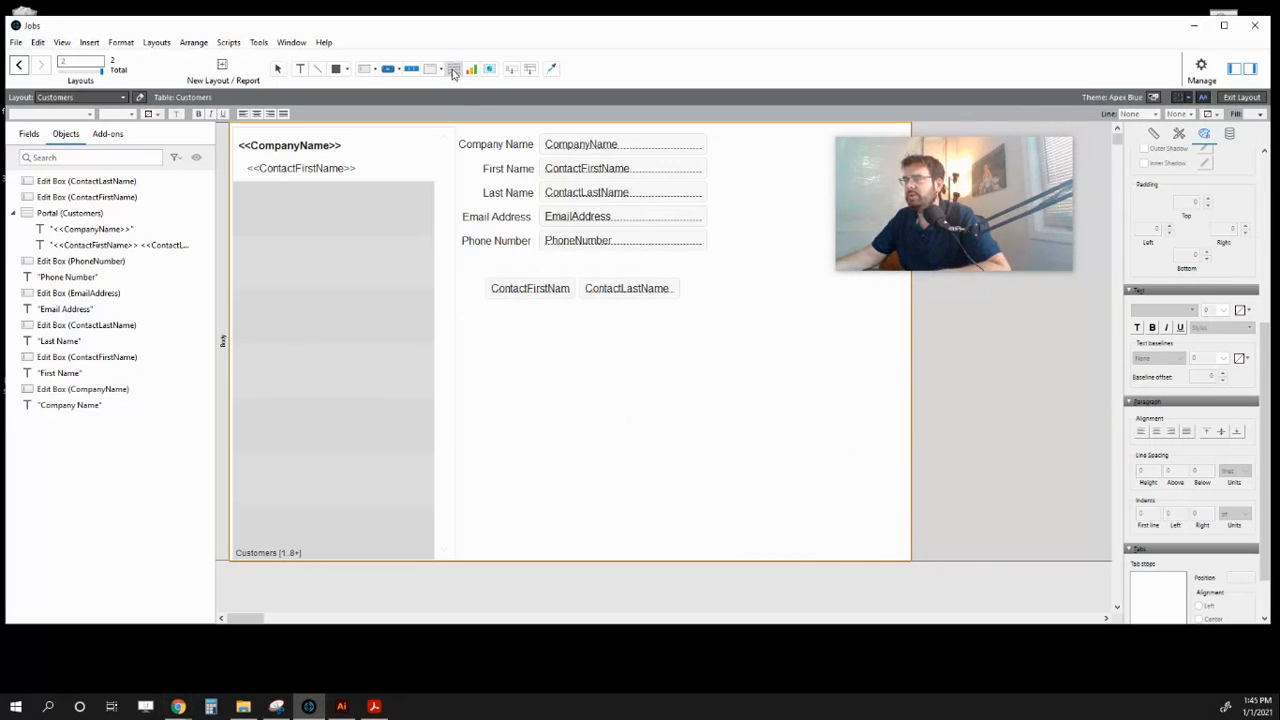
mouse_move(460, 306)
left_mouse_down()
mouse_move(537, 397)
mouse_move(845, 551)
mouse_move(907, 556)
left_mouse_up()
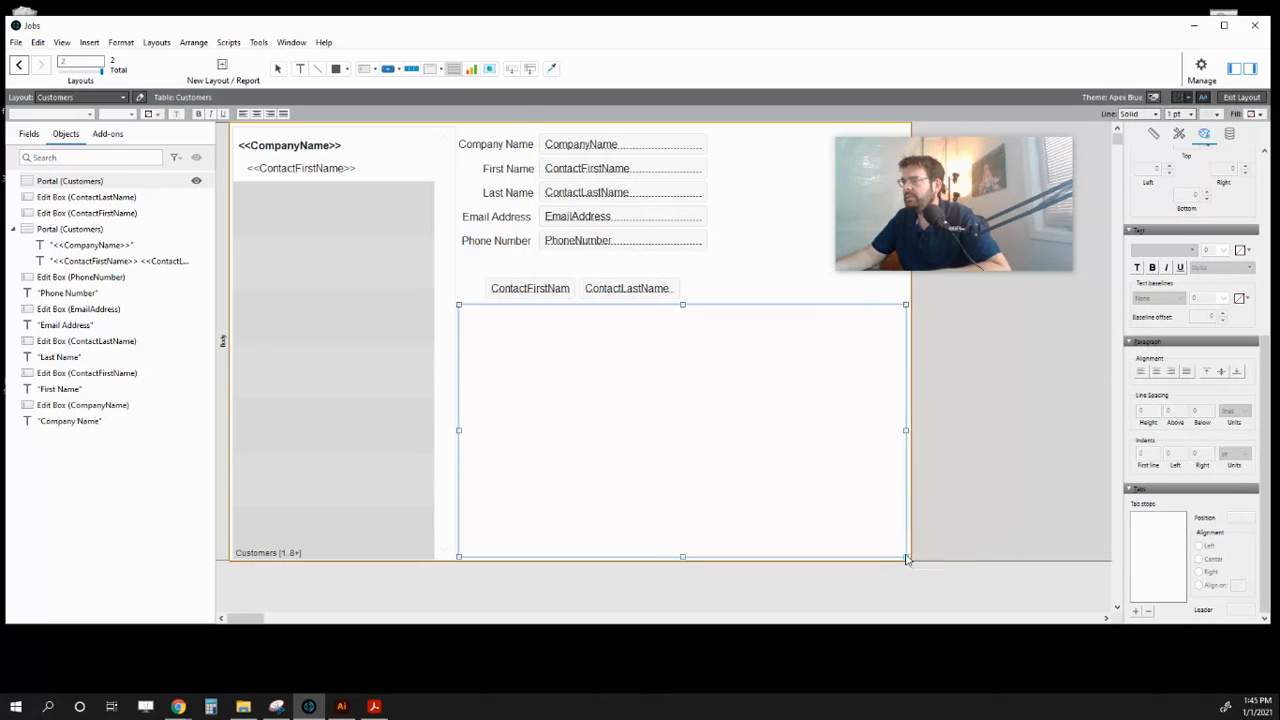
Set the new portal to show records from the related Jobs table, with alternate and active row states in use
left_click(649, 282)
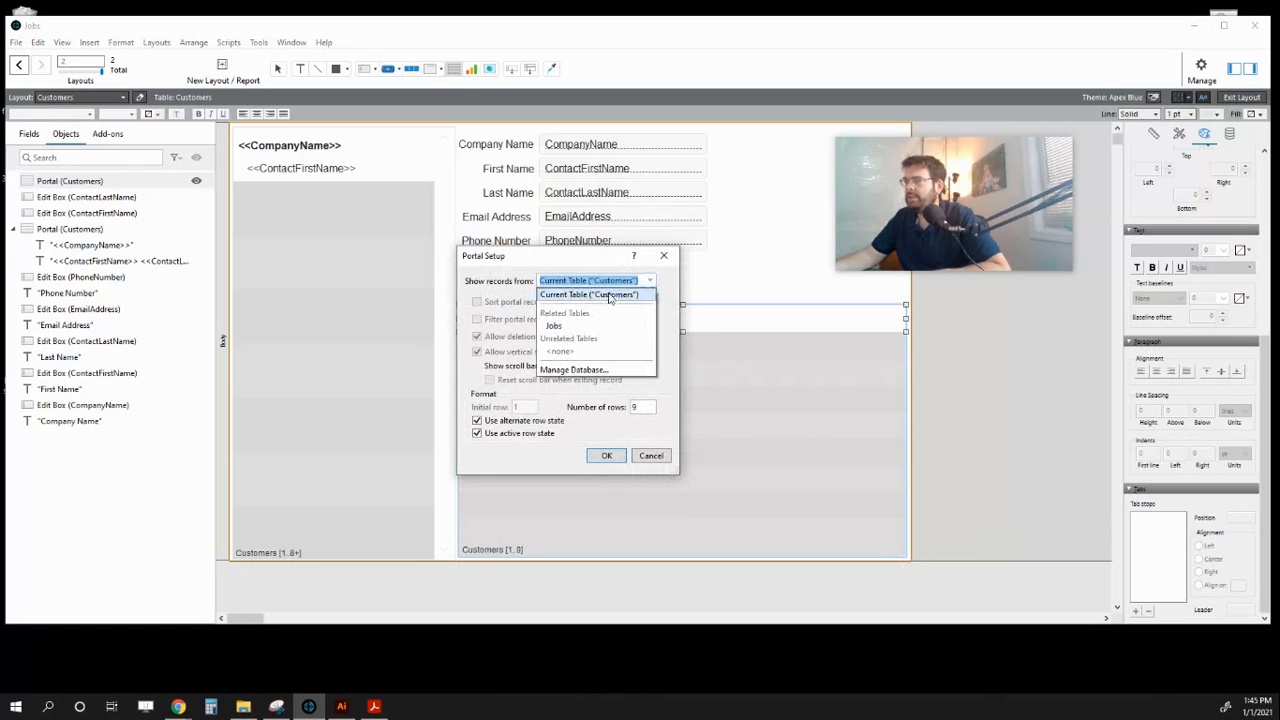
left_click(576, 328)
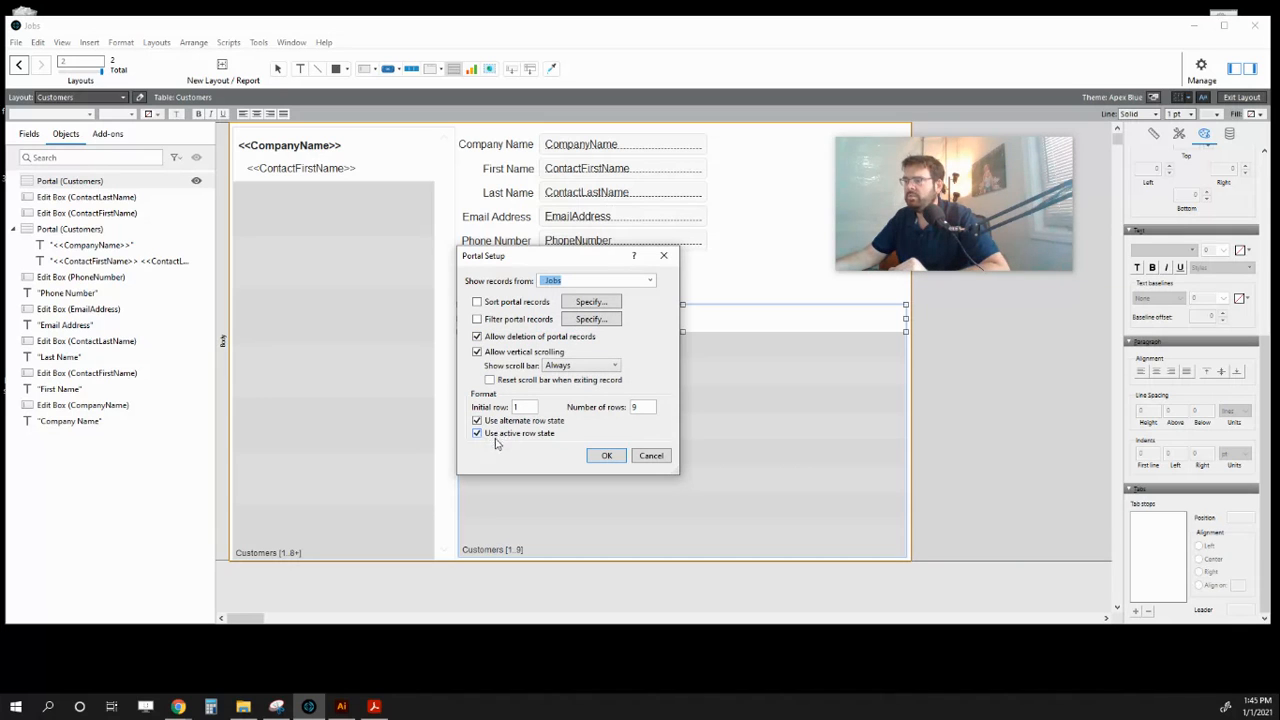
left_click(607, 456)
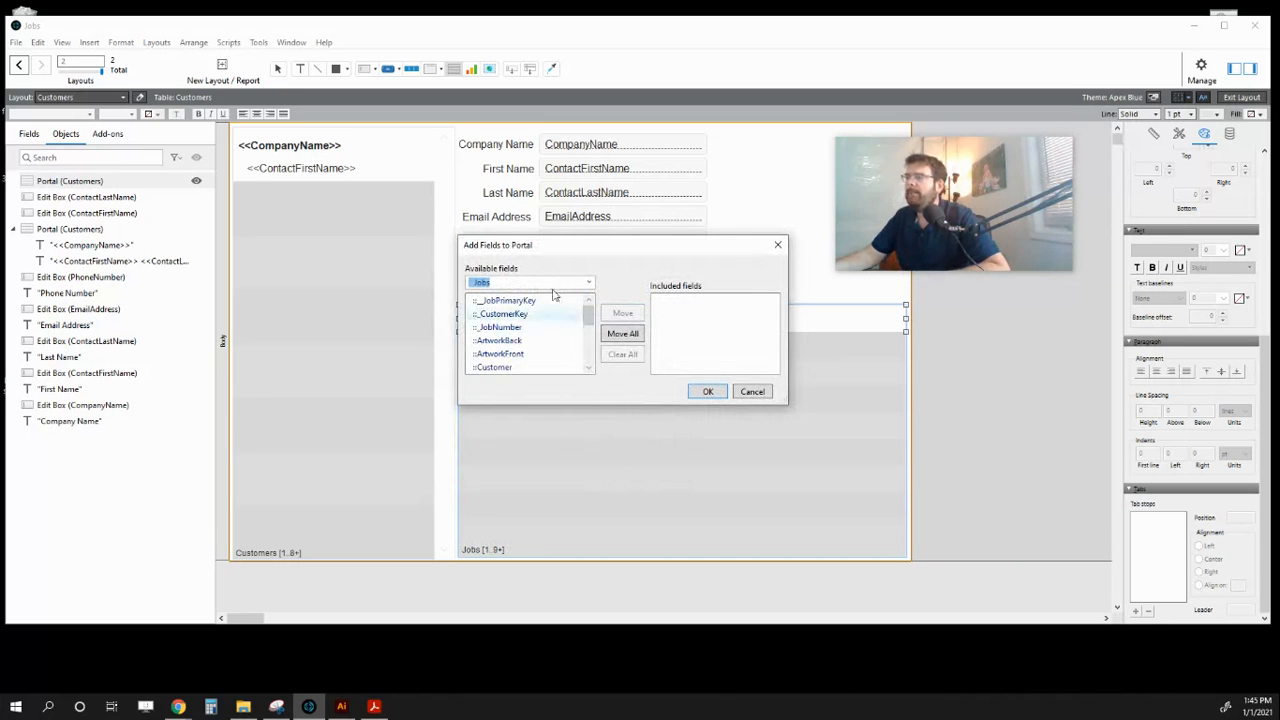
Include the ArtworkFront, ArtworkBack and _JobNumber fields from Jobs in the new portal, in that order
left_click_drag(574, 249, 431, 145)
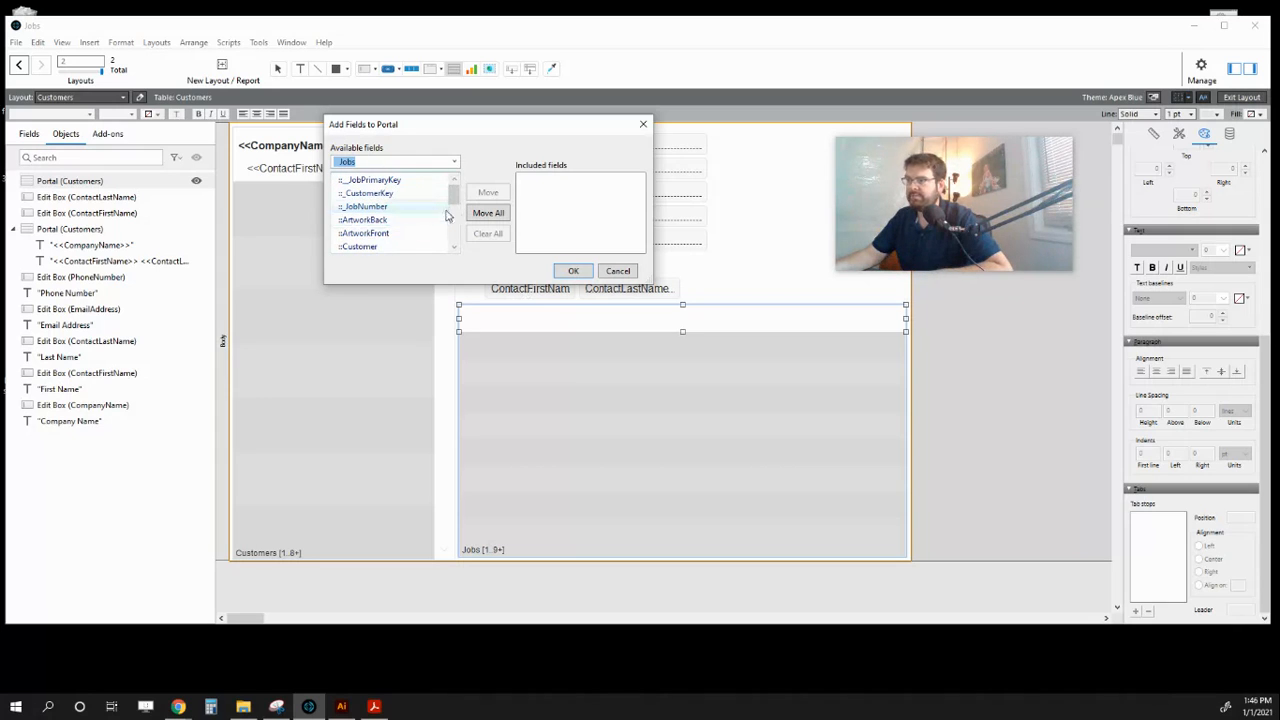
left_click(386, 236)
left_click(486, 194)
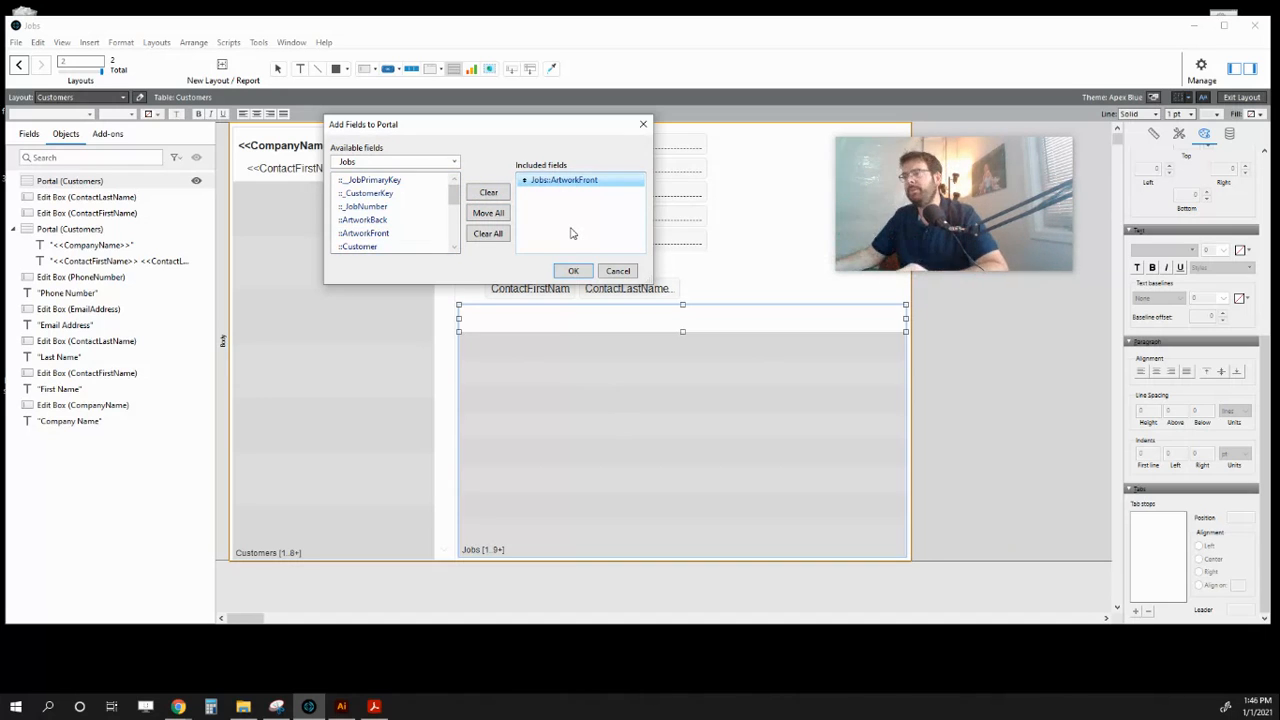
left_click_drag(455, 192, 456, 202)
left_click(408, 206)
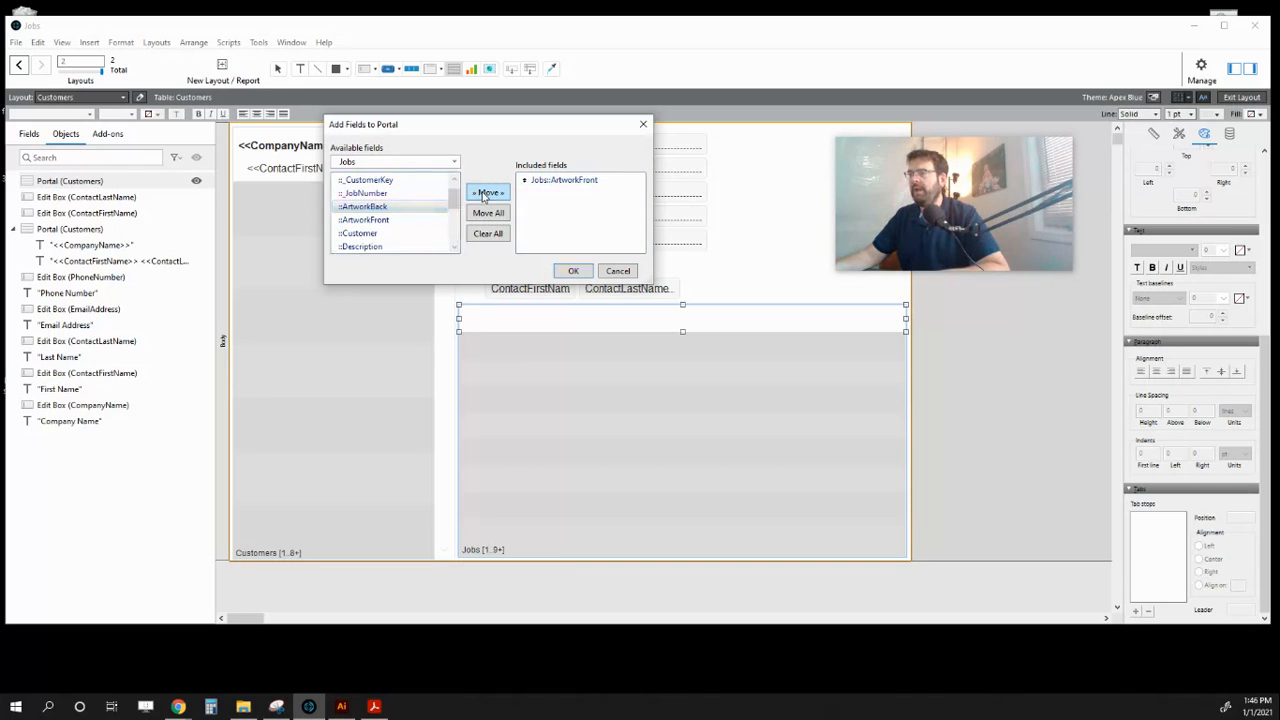
left_click(487, 193)
mouse_move(449, 197)
left_mouse_down()
mouse_move(450, 218)
mouse_move(449, 195)
left_mouse_up()
left_click(412, 206)
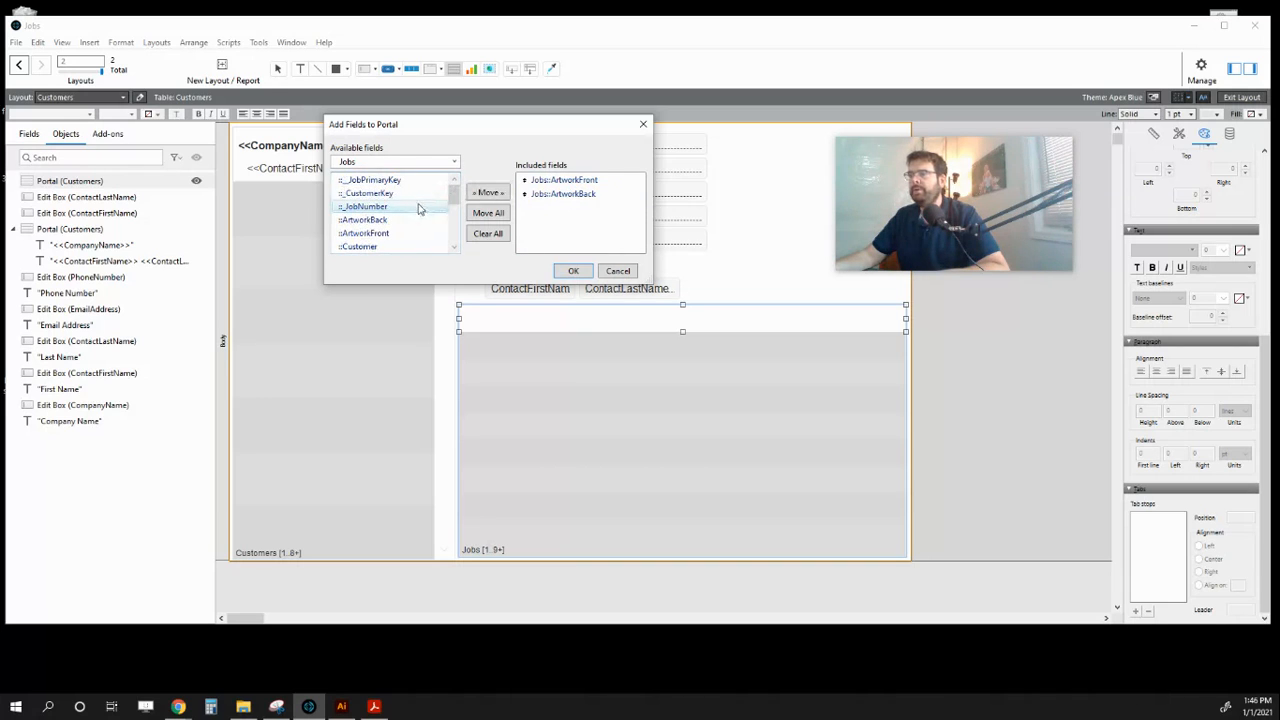
left_click(487, 193)
Add the DueDate and Status fields after _JobNumber and place all the included fields in the Jobs portal
left_click(454, 200)
left_click_drag(455, 205, 455, 223)
left_click(371, 209)
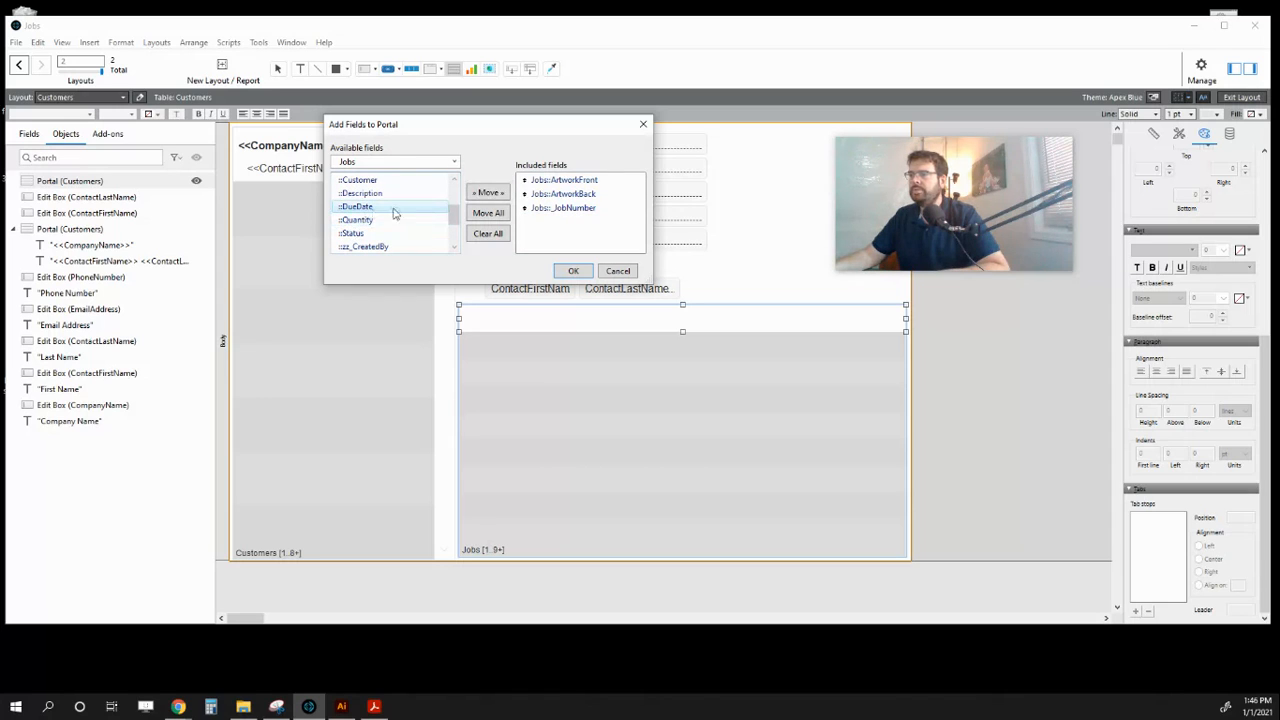
left_click(487, 193)
left_click(367, 194)
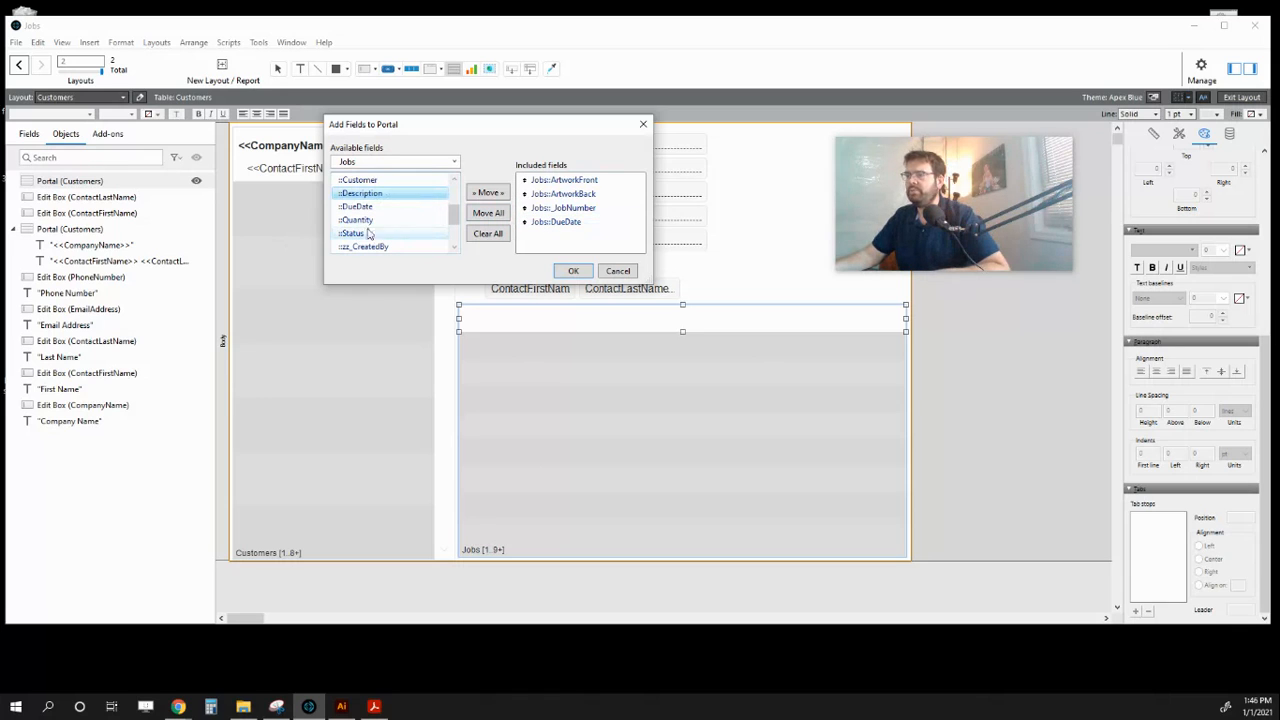
left_click(358, 233)
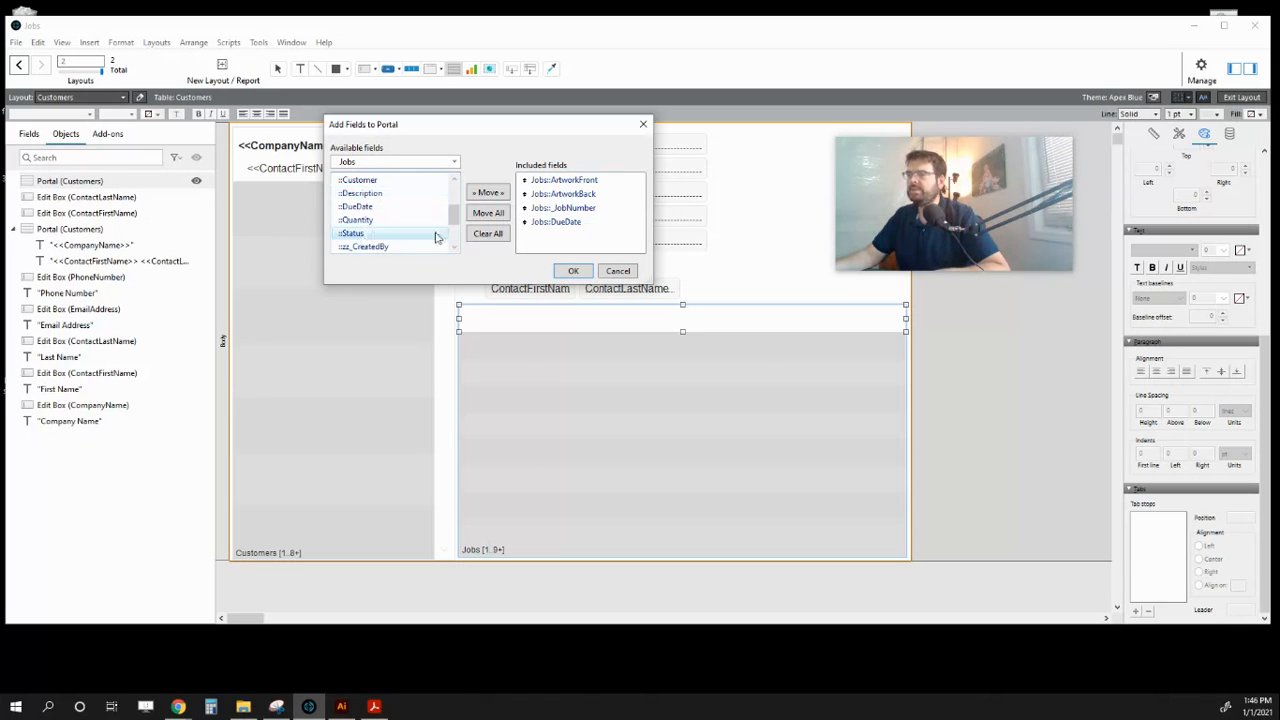
left_click(488, 193)
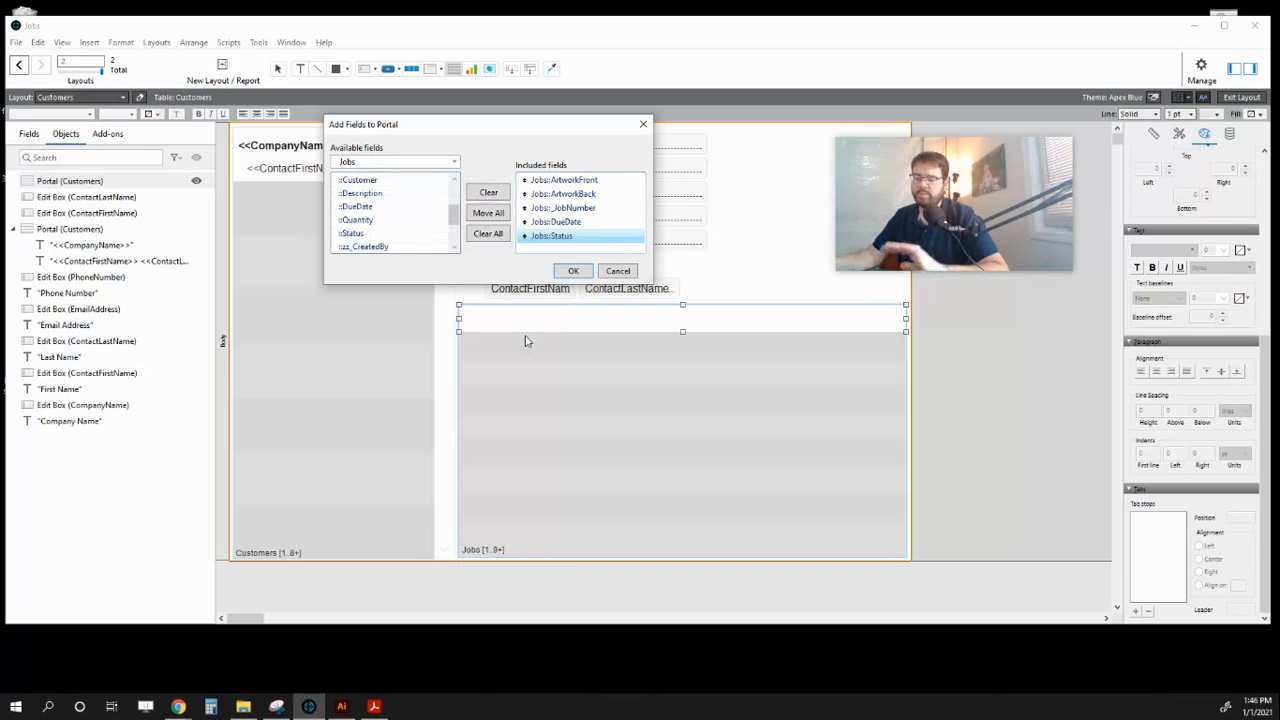
left_click(576, 277)
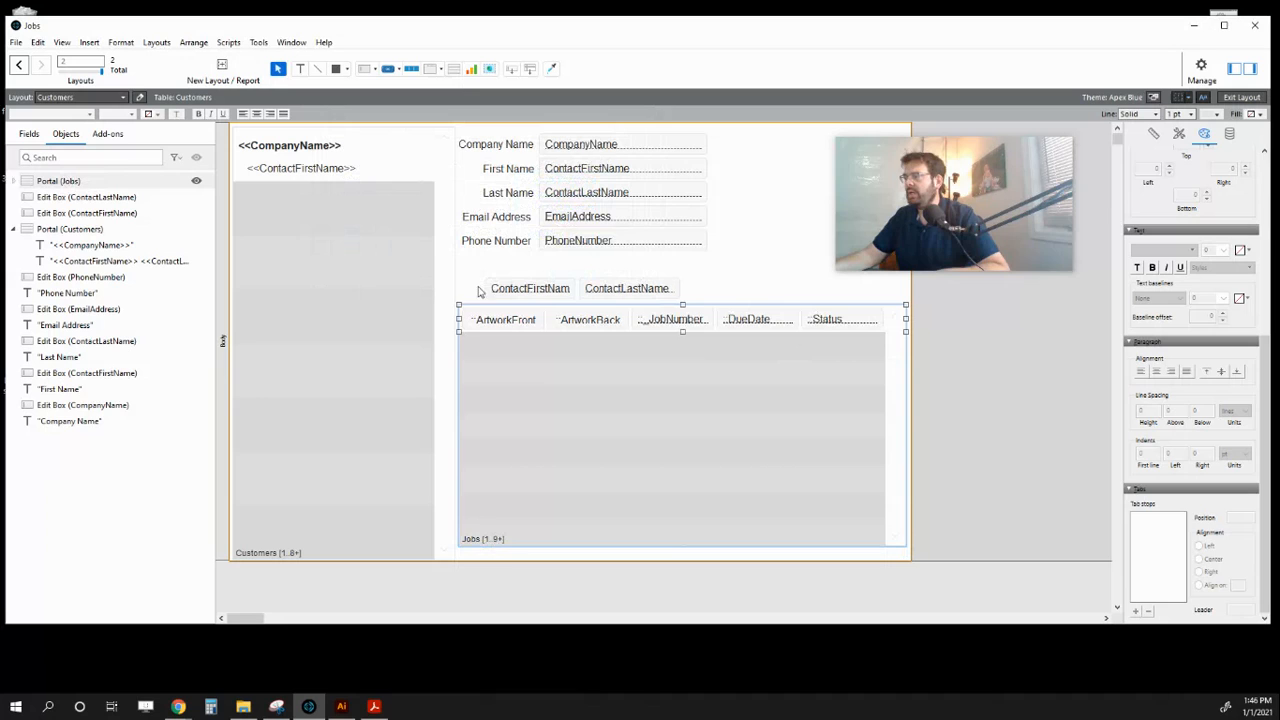
Leave layout editing and save the Customers layout with its new Jobs portal
left_click(996, 356)
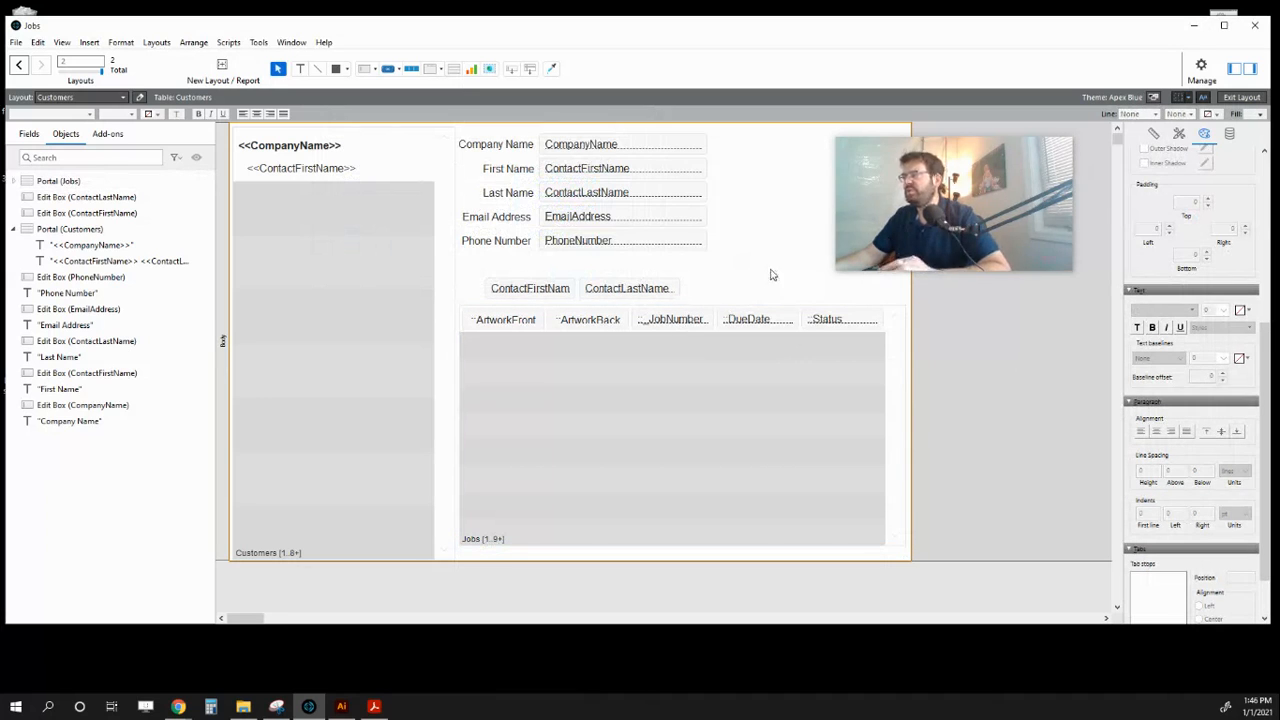
left_click(1241, 97)
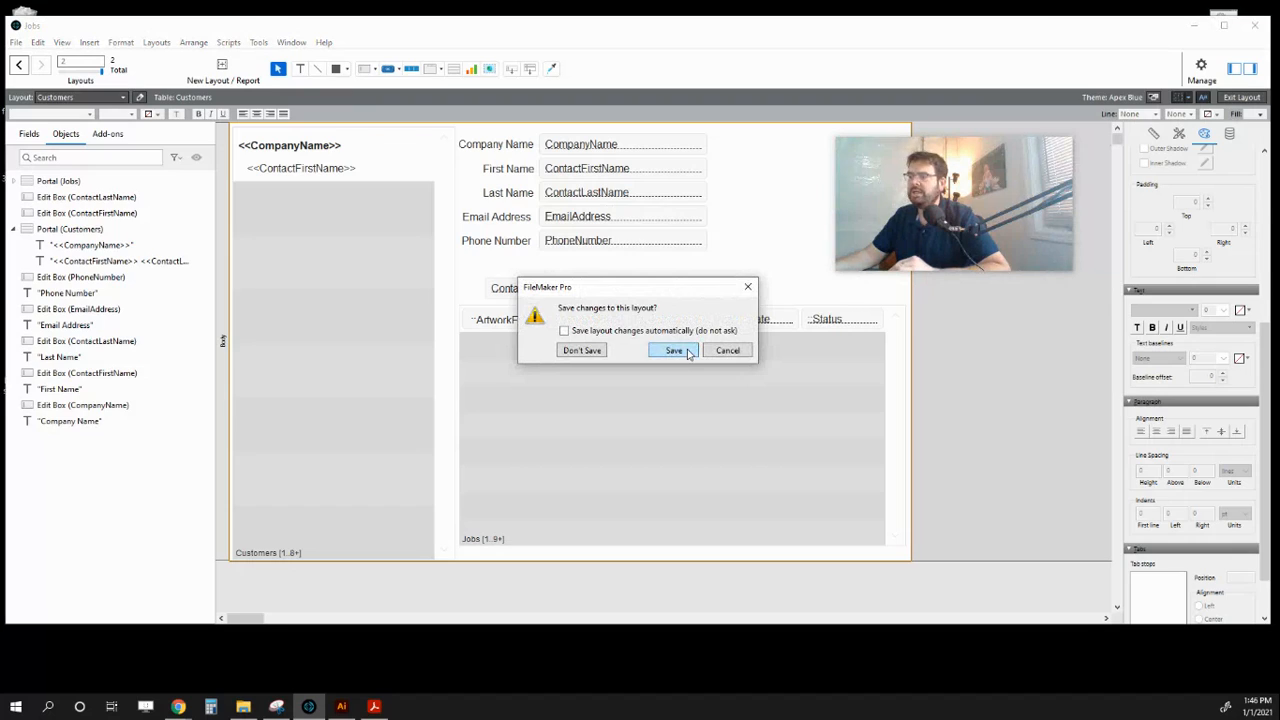
left_click(674, 350)
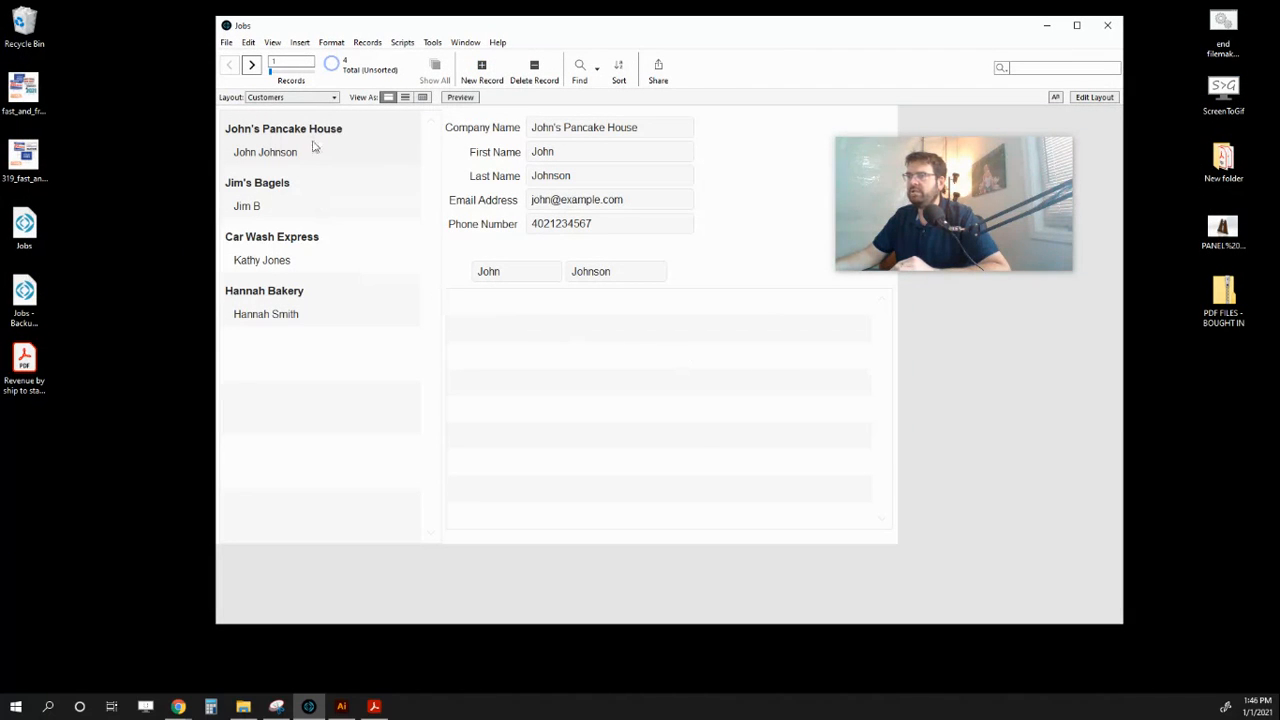
Go through the customers in the list and compare the related jobs listed for each one
left_click(294, 191)
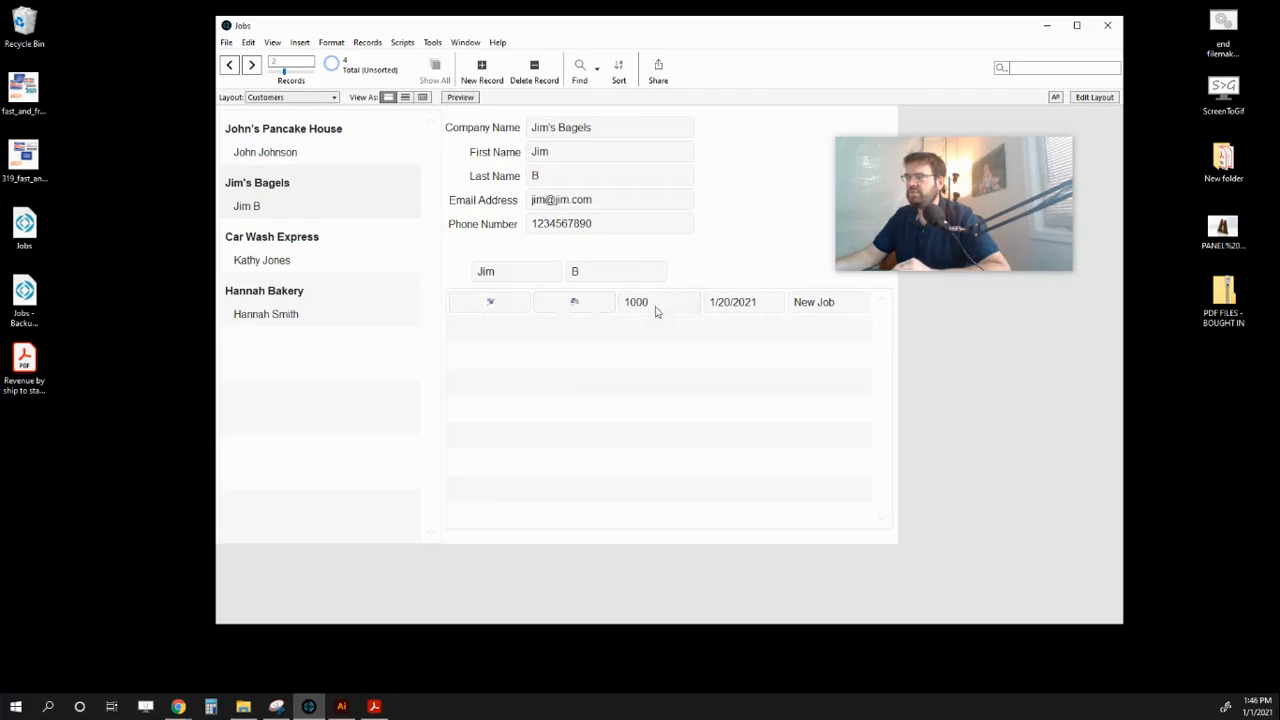
left_click(297, 253)
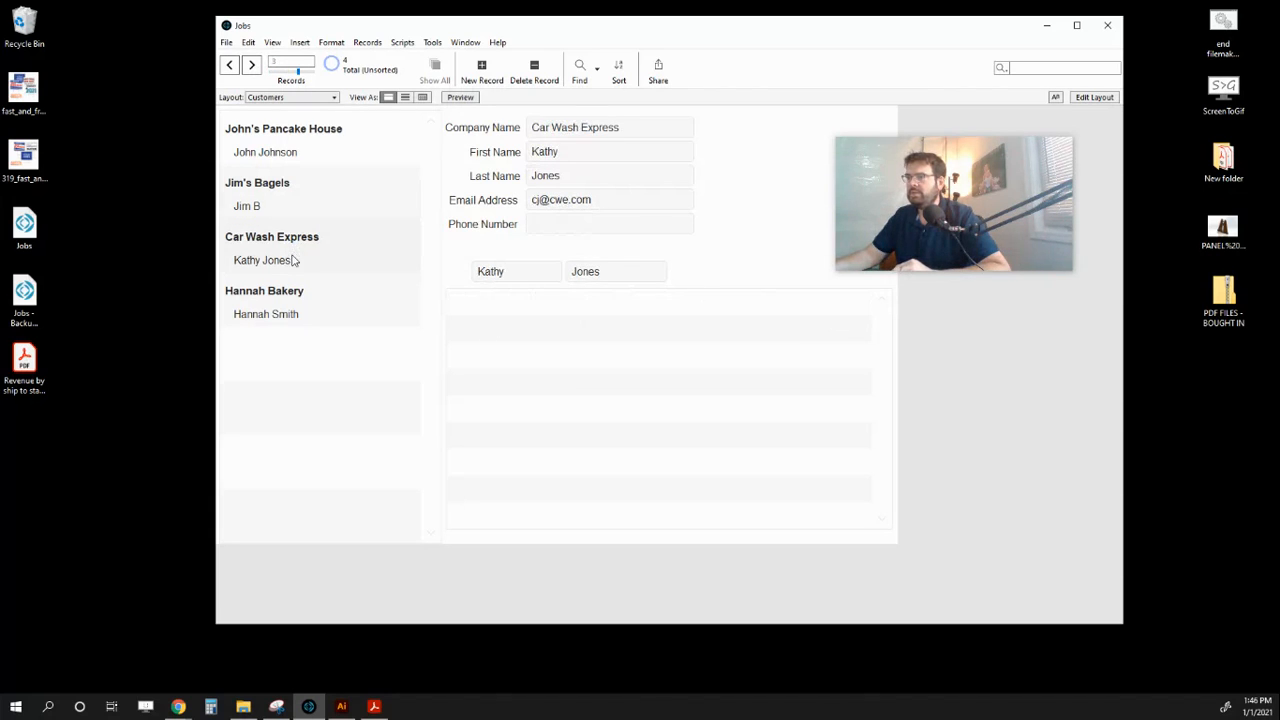
left_click(279, 313)
left_click(276, 265)
left_click(272, 200)
left_click(273, 158)
left_click(267, 203)
left_click(276, 308)
left_click(280, 255)
left_click(289, 216)
left_click(287, 157)
left_click(287, 201)
Switch to the Jobs layout and assign job 1005 to the customer Hannah Bakery
left_click(265, 97)
left_click(272, 113)
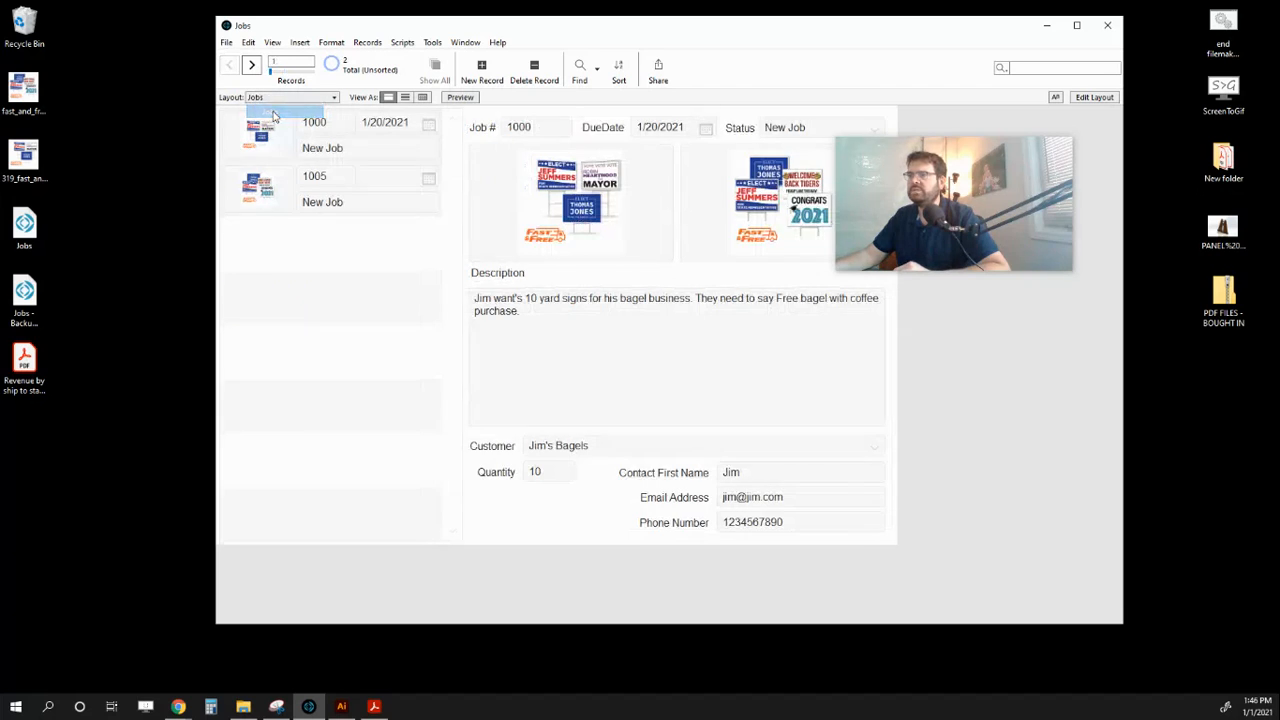
left_click(257, 180)
left_click(264, 146)
left_click(264, 202)
left_click(729, 451)
left_click(661, 471)
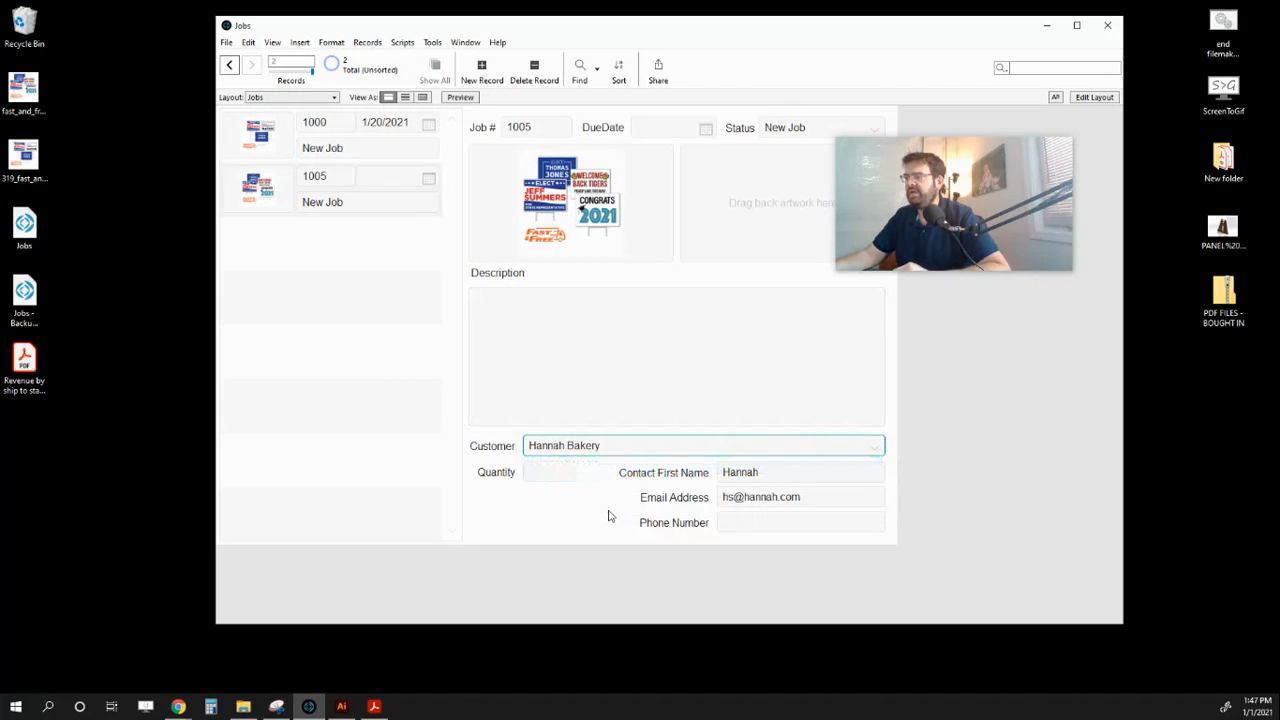
Return to the Customers layout and check the related jobs of each customer, ending on Jim's Bagels
left_click(276, 97)
left_click(288, 126)
left_click(312, 314)
left_click(310, 262)
left_click(286, 211)
left_click(300, 149)
left_click(304, 203)
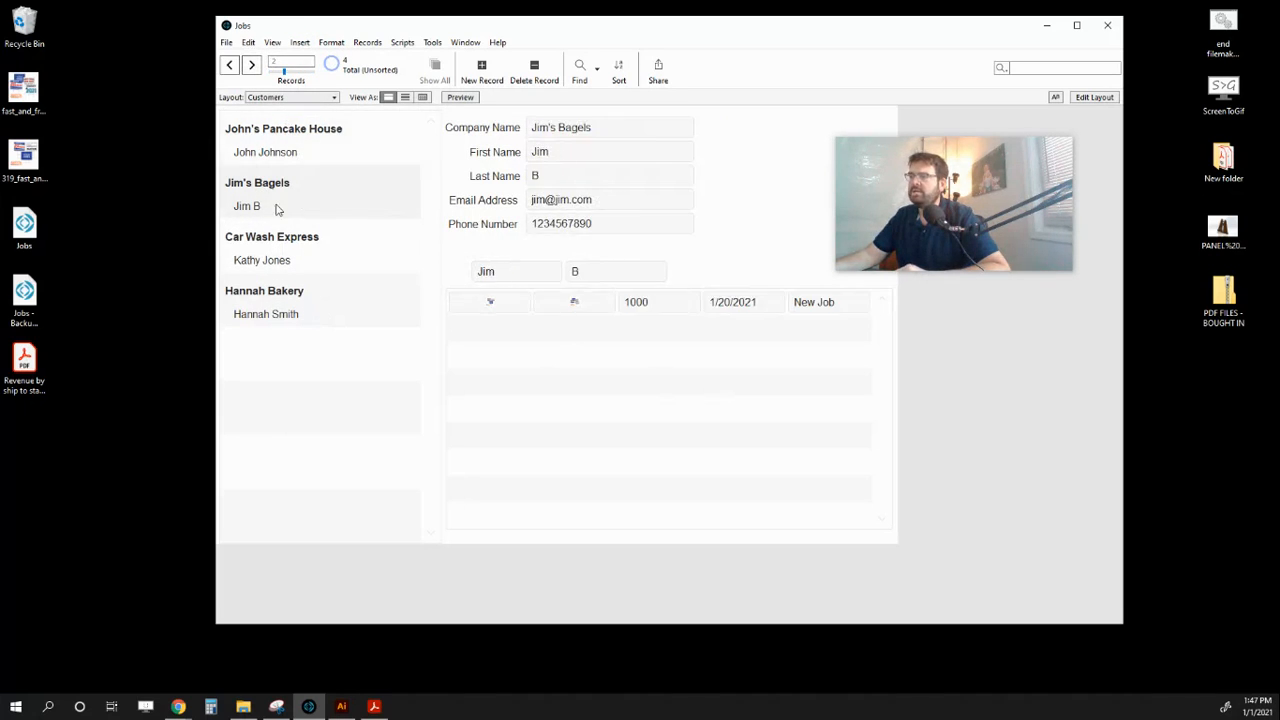
Switch to the Jobs layout and set the customer of job 1005 to Jim's Bagels
left_click(277, 97)
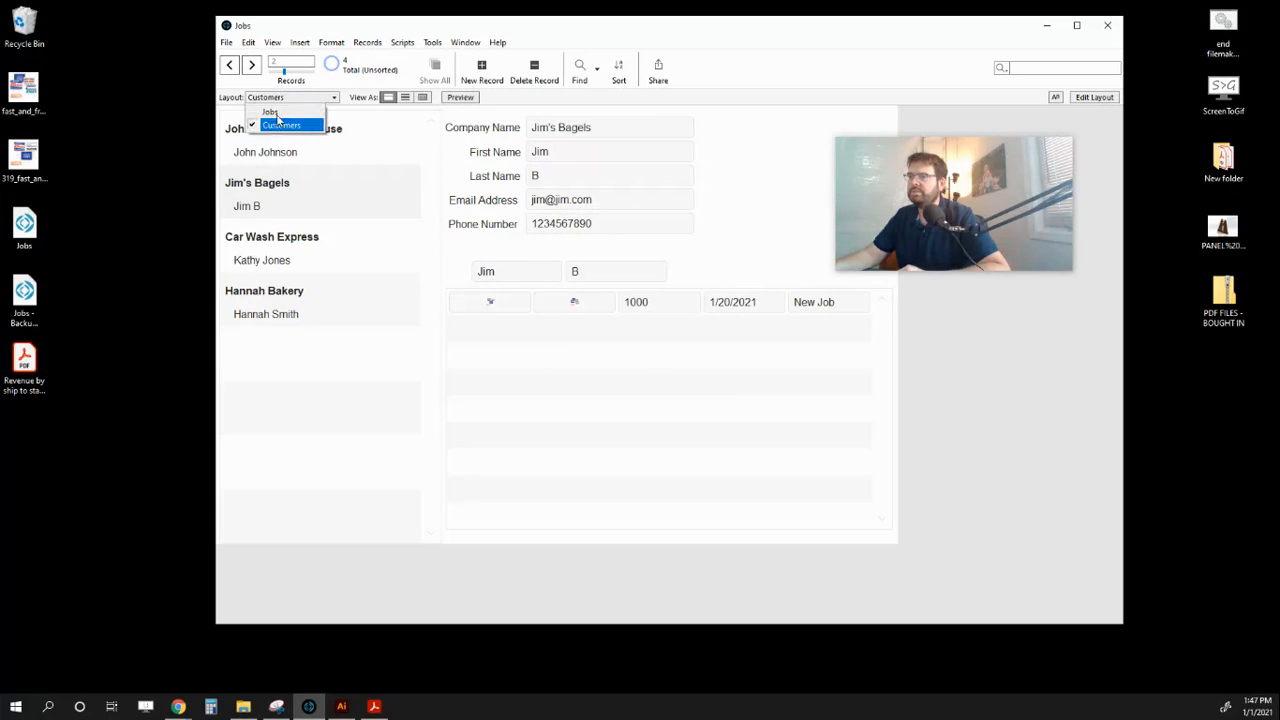
left_click(278, 112)
left_click(264, 136)
left_click(262, 184)
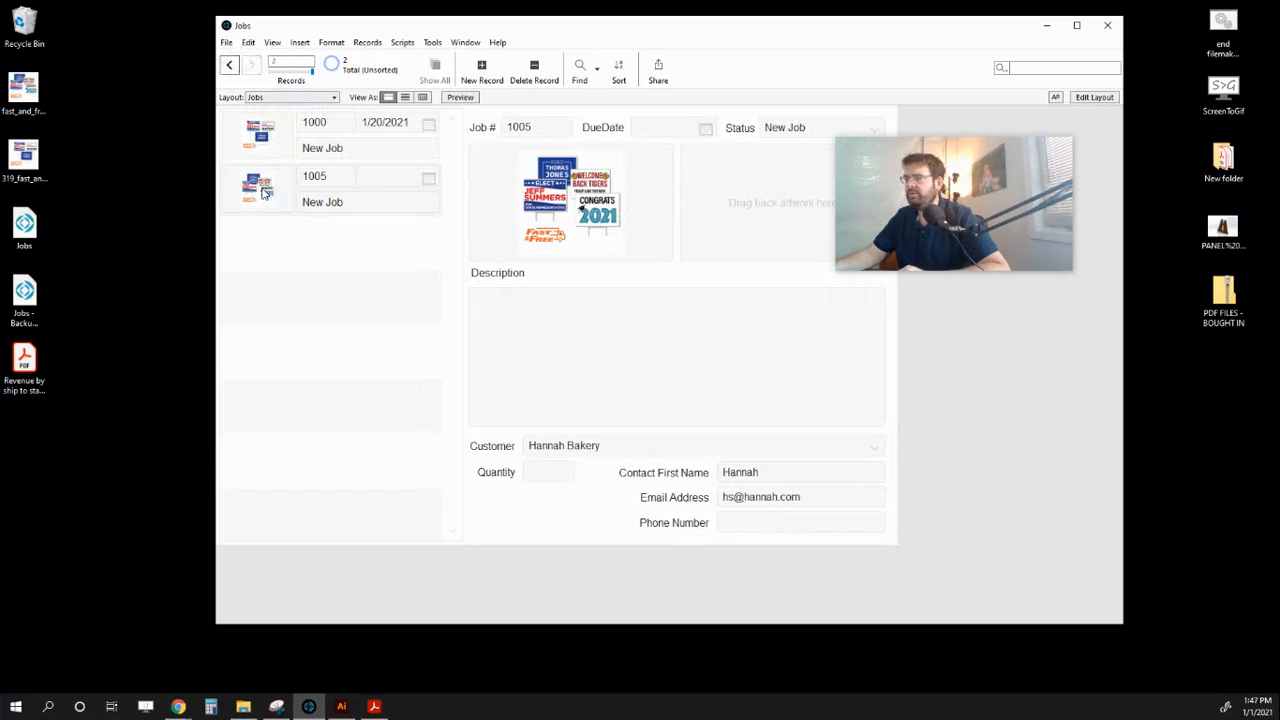
left_click(703, 446)
left_click(690, 484)
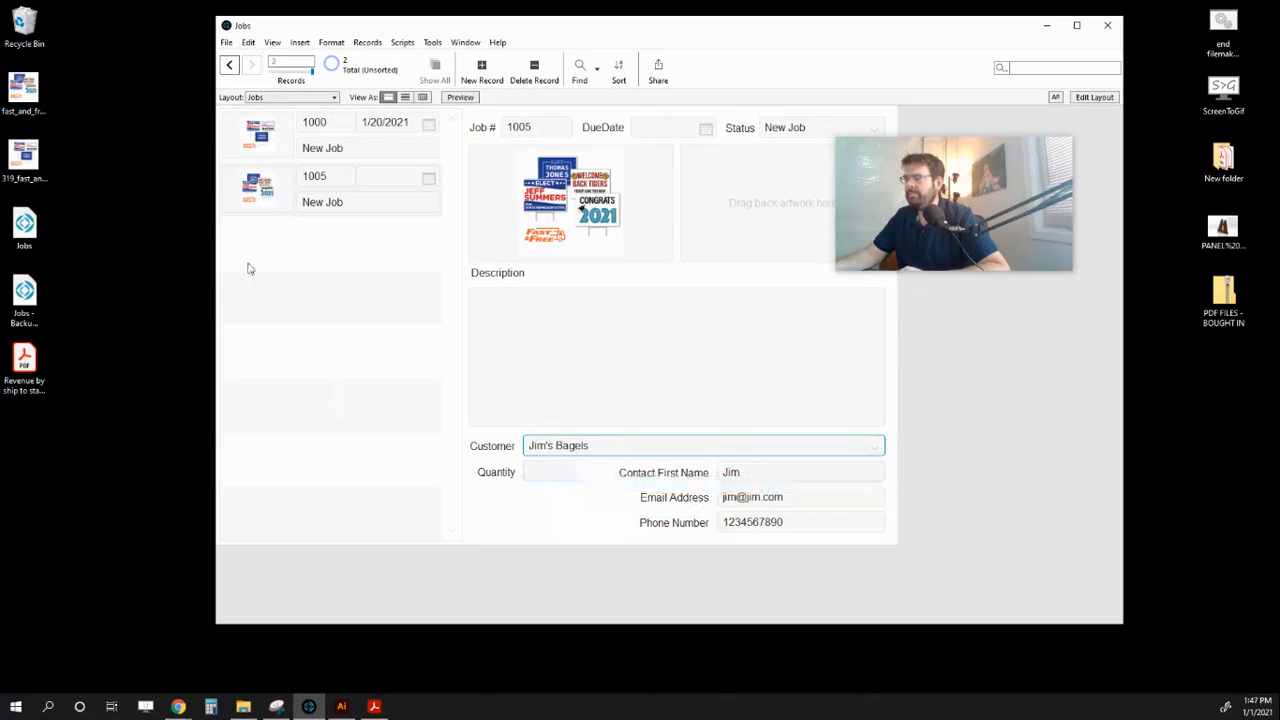
Return to the Customers layout and test whether the fields of job 1005 in the Jobs portal can be entered
left_click(282, 97)
left_click(283, 125)
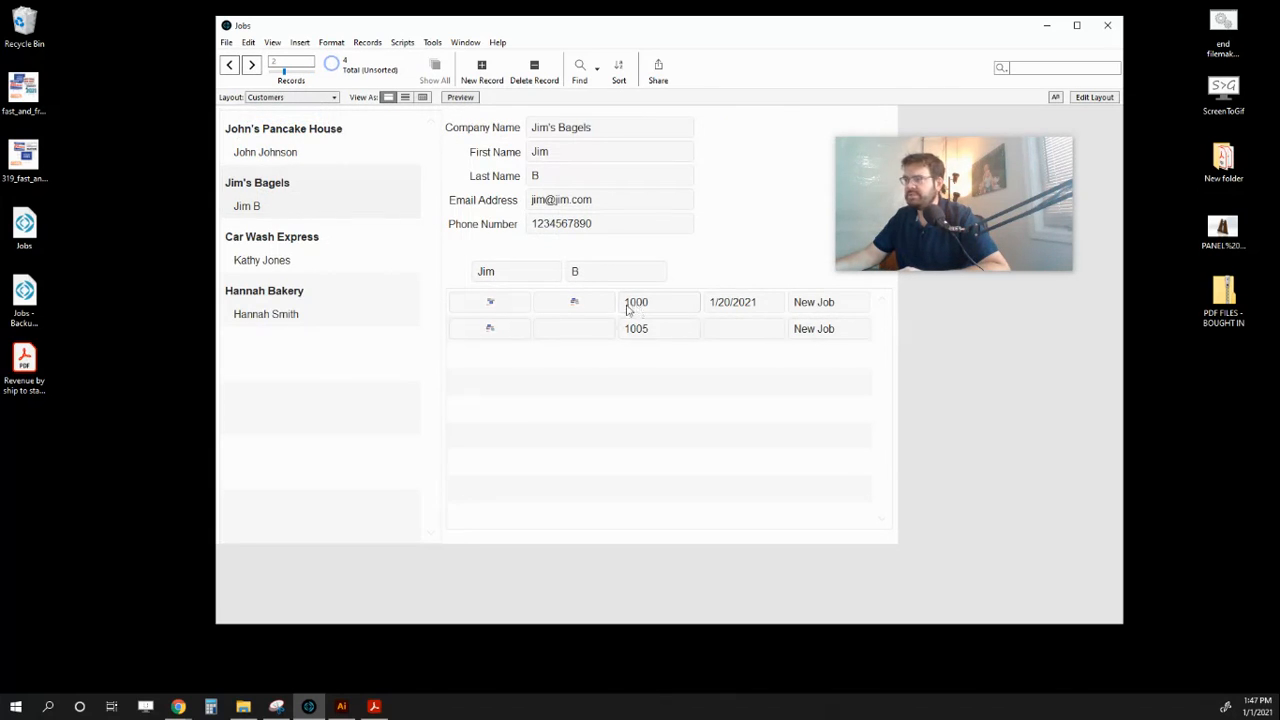
left_click(725, 330)
left_click(828, 333)
left_click(730, 332)
left_click(643, 332)
left_click(579, 333)
left_click(485, 332)
left_click(560, 330)
left_click(660, 330)
left_click(768, 250)
Reopen the Customers layout for editing and disable Browse Mode field entry for all five fields in the Jobs portal
key("ctrl+l")
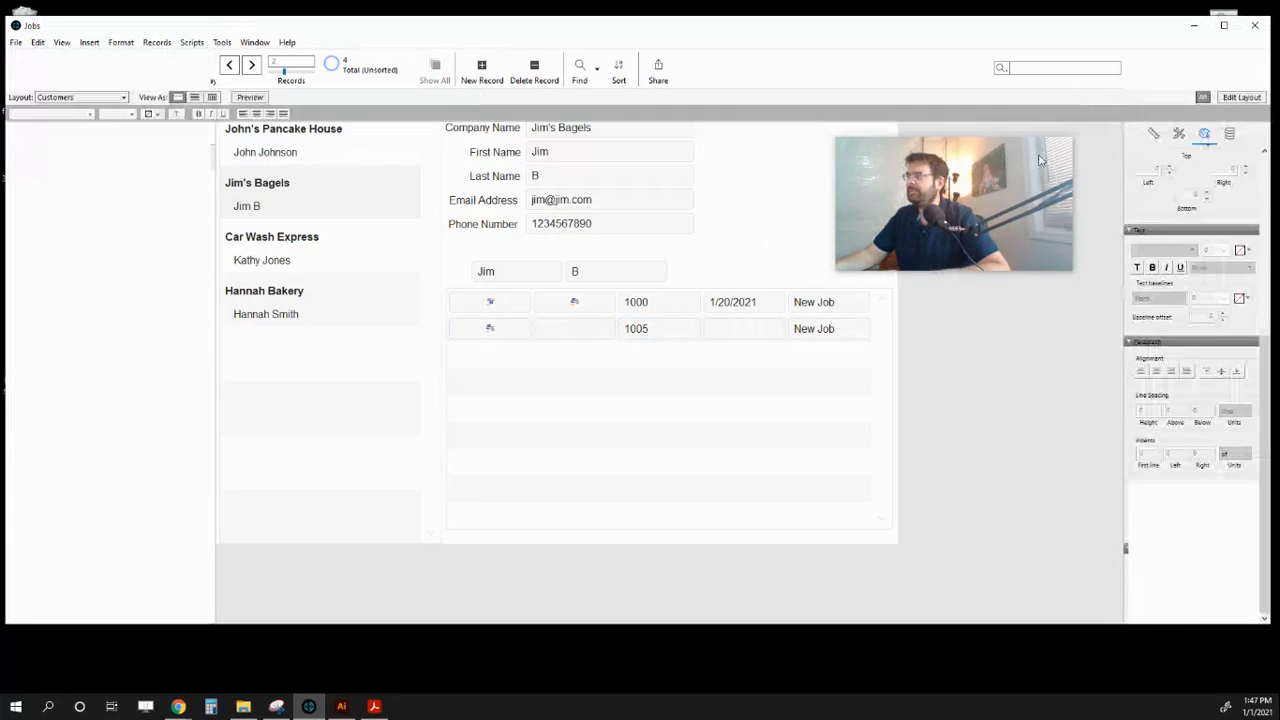
left_click(500, 320)
left_click(590, 320, "shift")
left_click(657, 330, "shift")
left_click(737, 326, "shift")
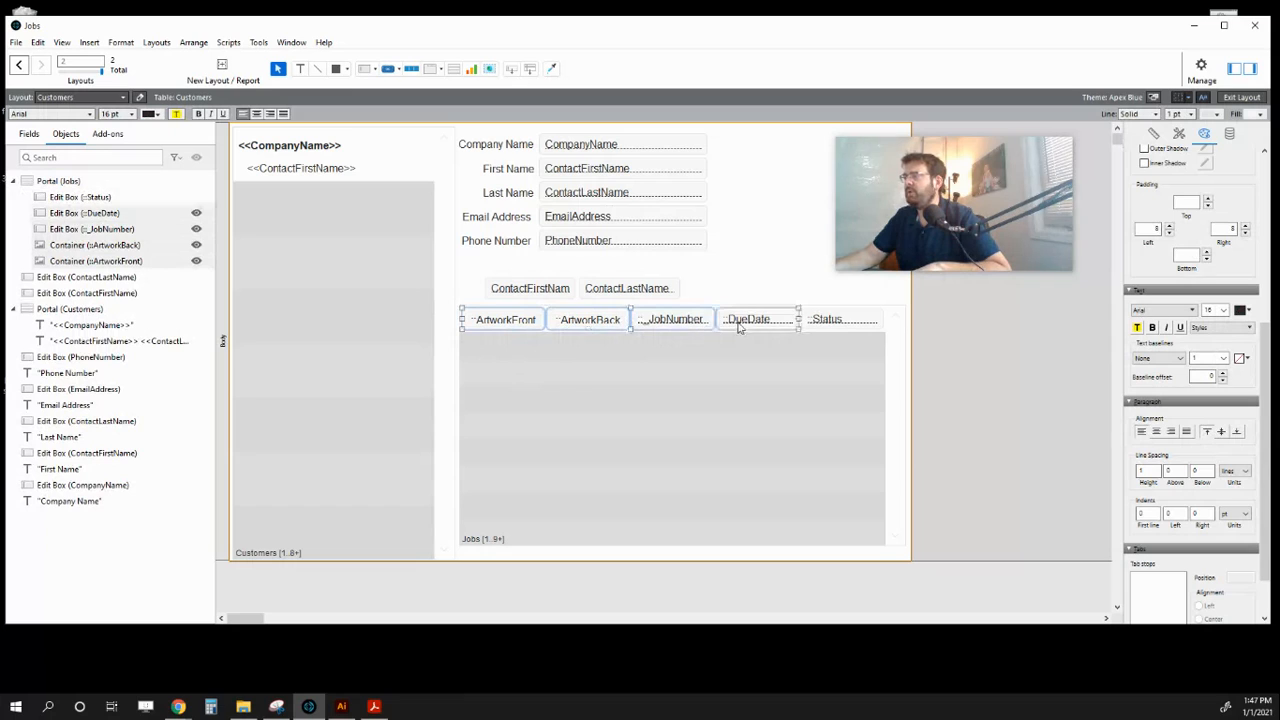
left_click(846, 330, "shift")
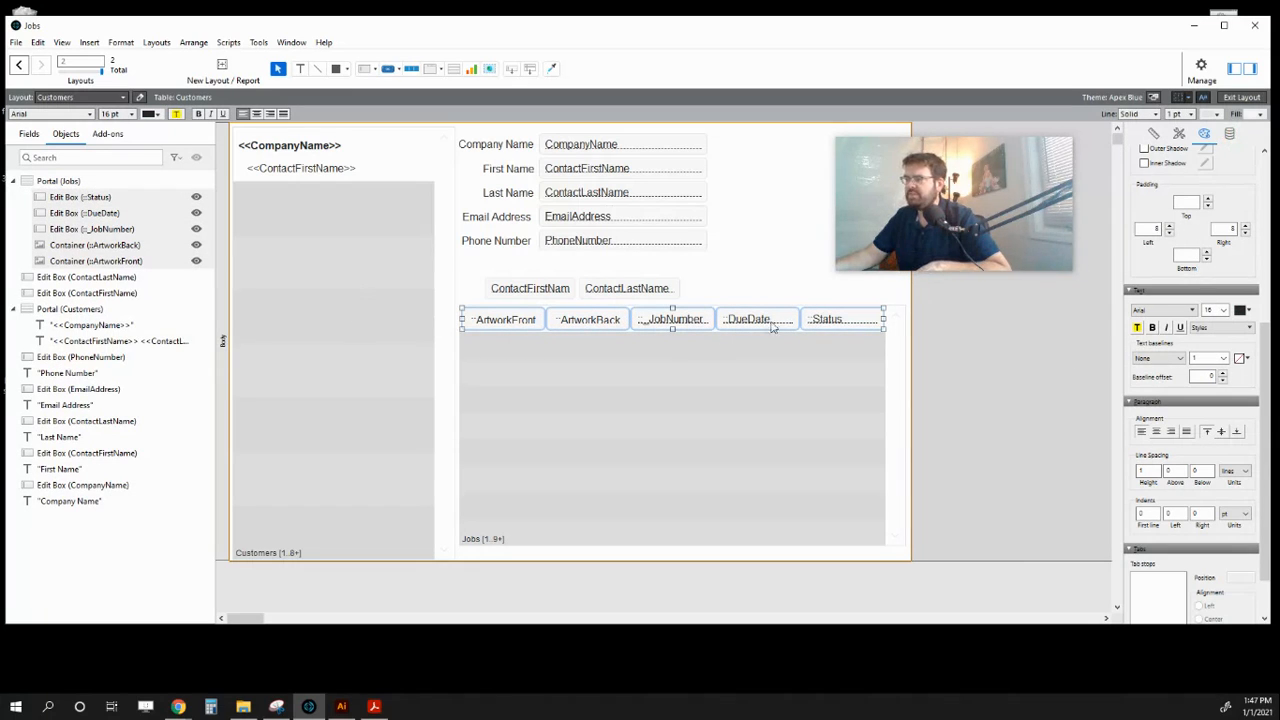
left_click(1230, 134)
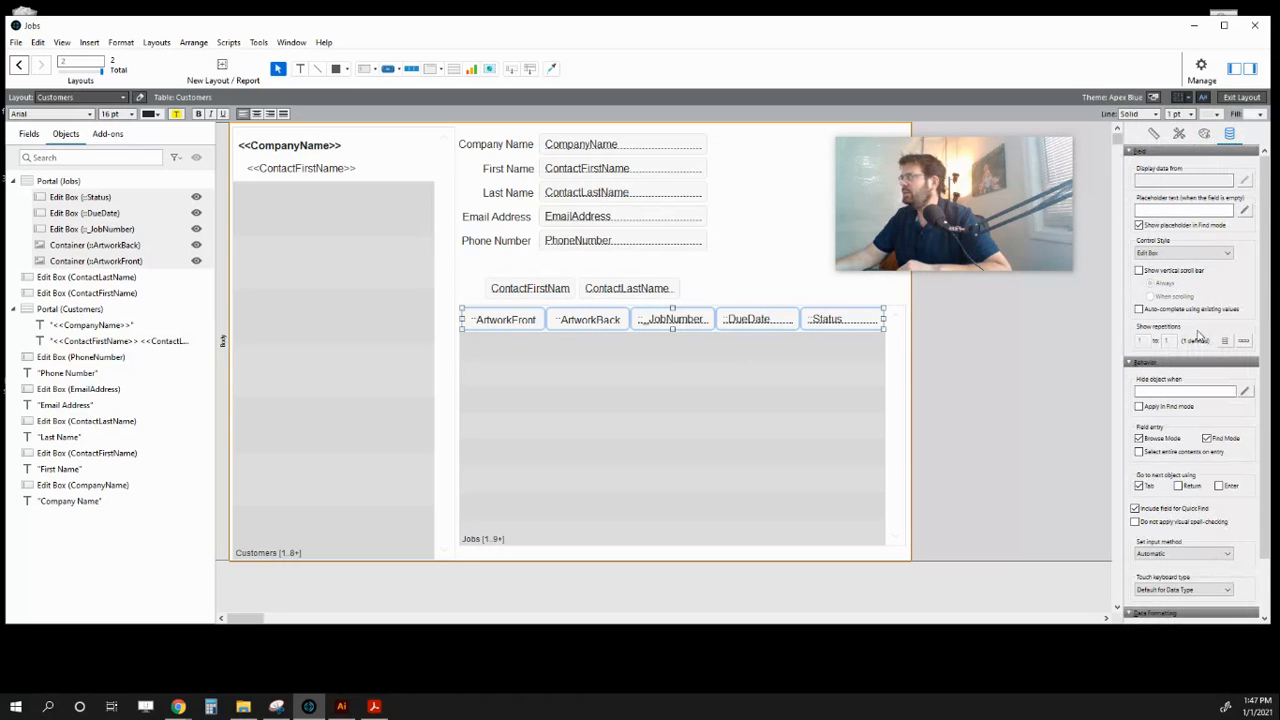
scroll(1153, 473, "down", 1)
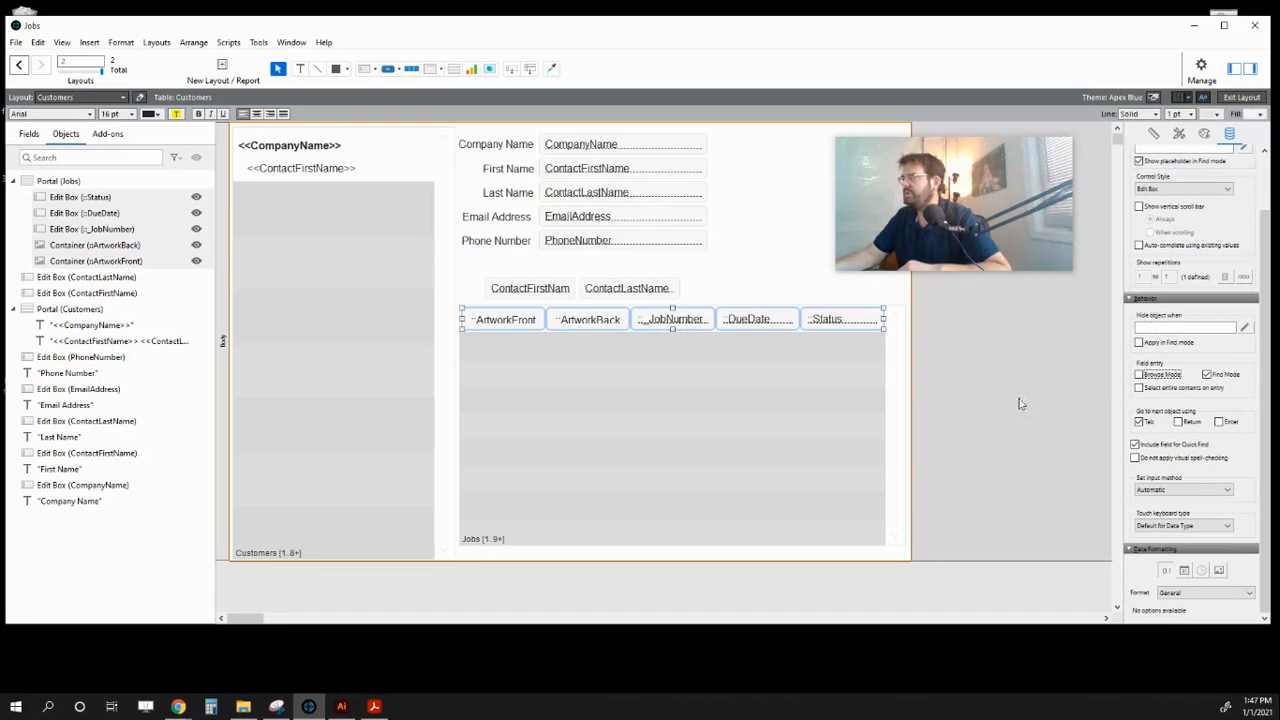
left_click(938, 385)
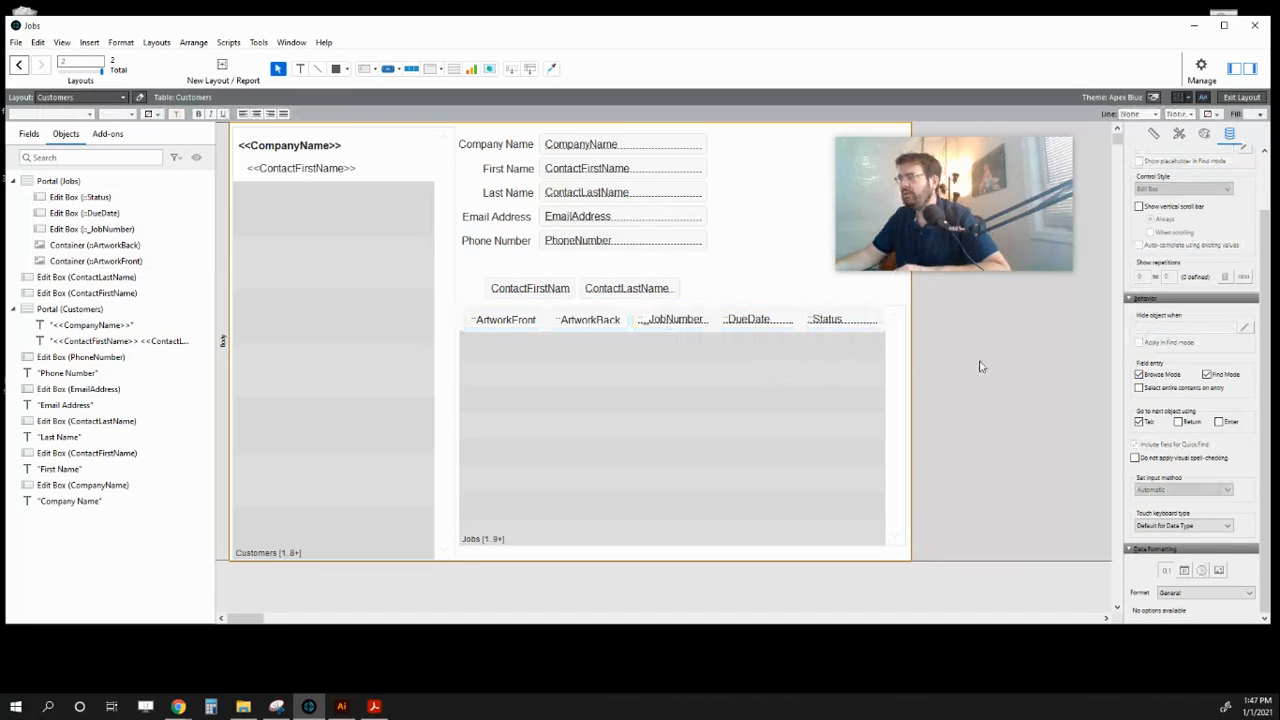
Exit layout editing and save the changes to the Customers layout
left_click(1241, 97)
left_click(676, 350)
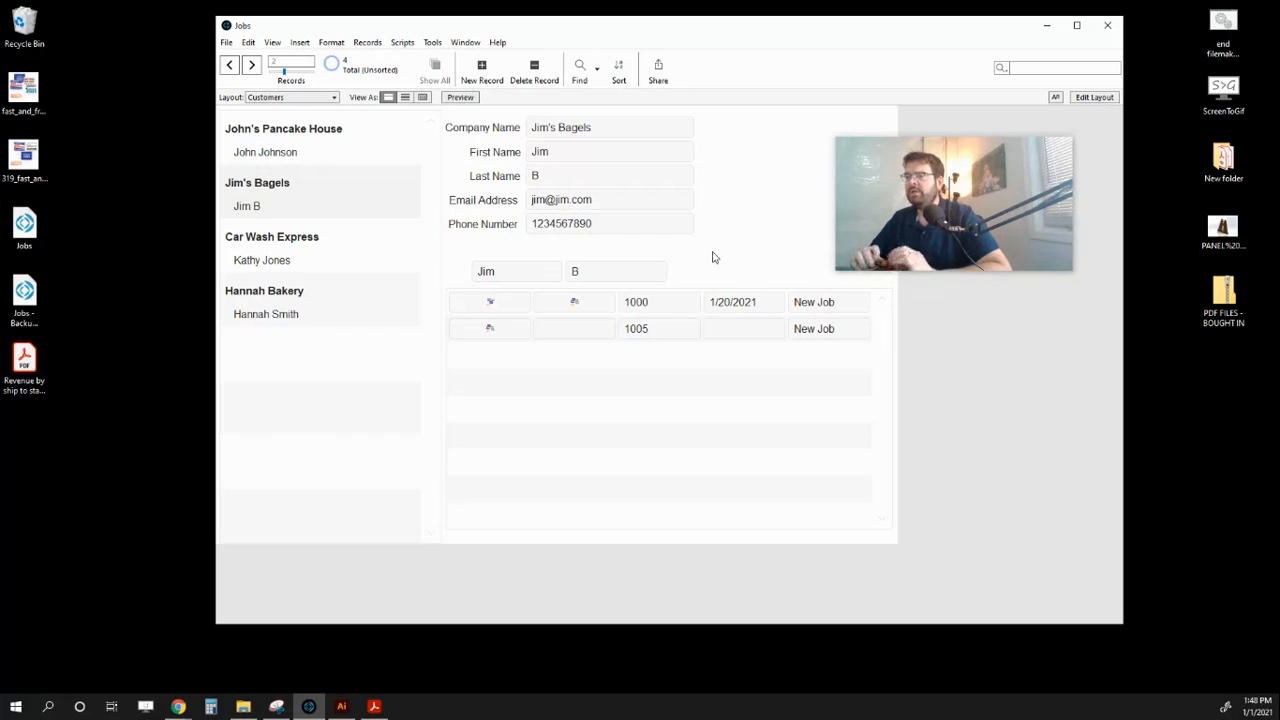
key("space")
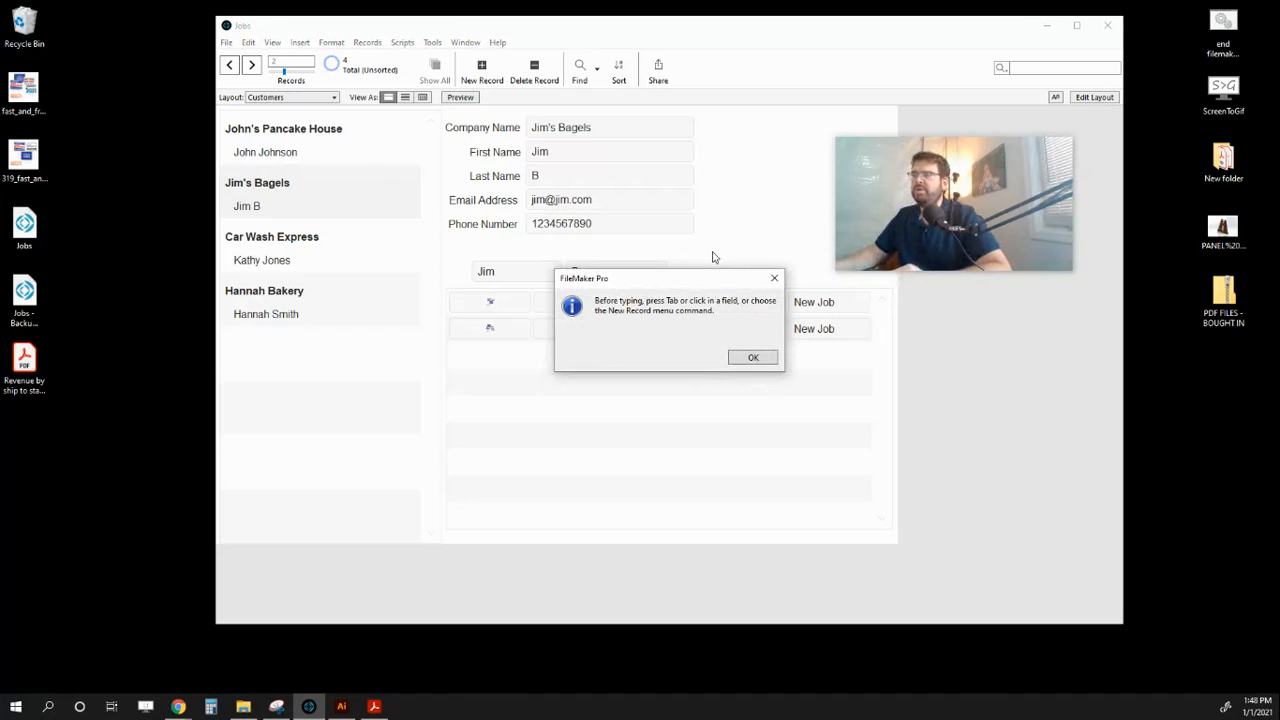
left_click(774, 278)
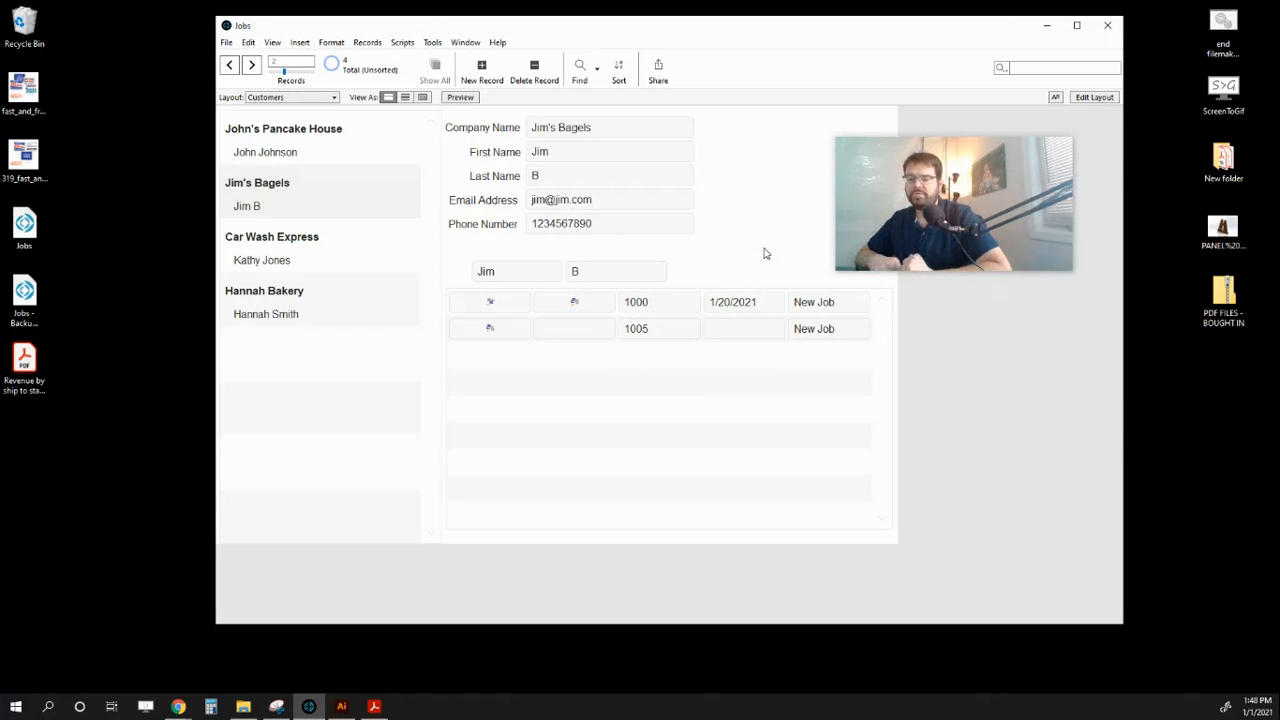